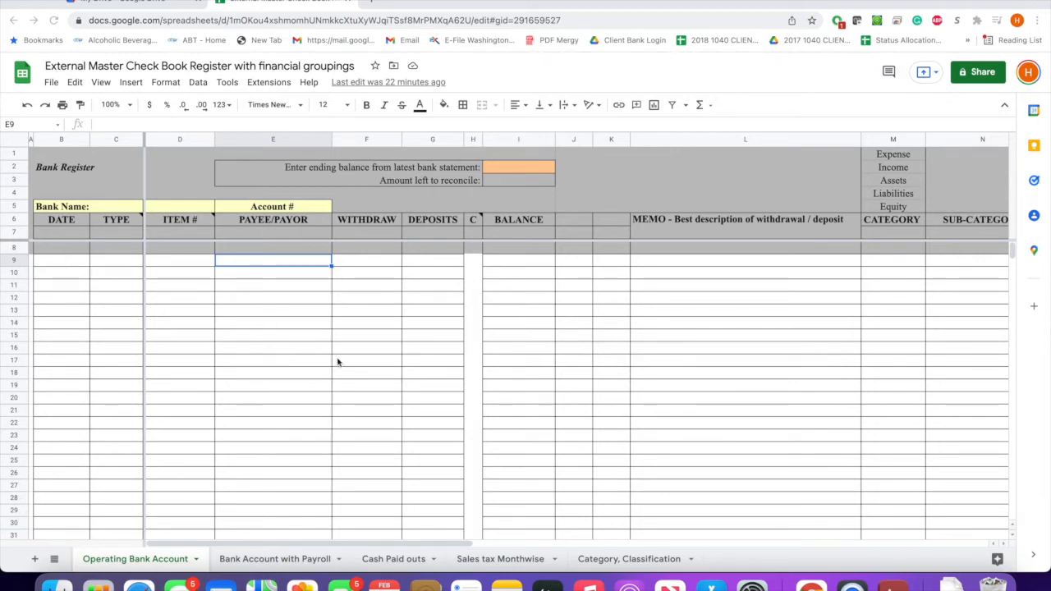
Step: Examine the Operating Bank Account register's columns, from date and payee through category, sub-category and the Dr/Cr groupings
left_click_drag(347, 542, 384, 542)
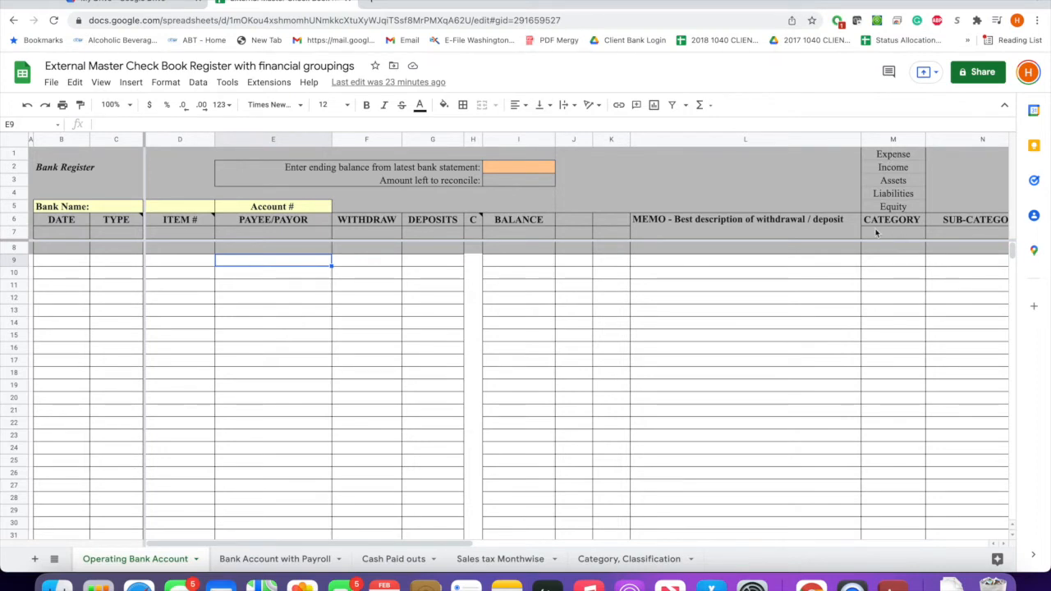
left_click_drag(384, 545, 717, 553)
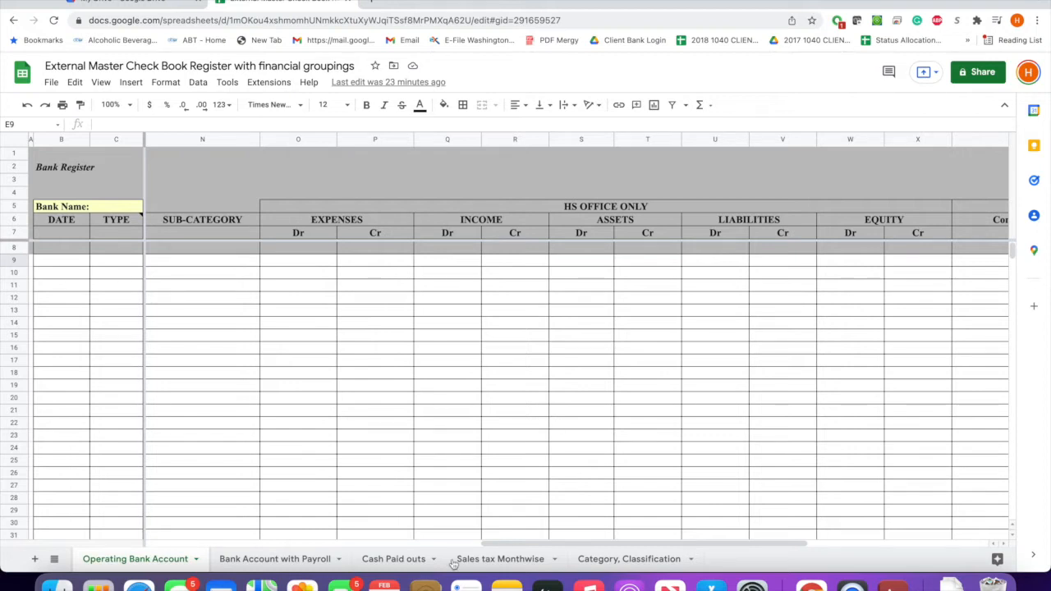
left_click_drag(560, 543, 183, 546)
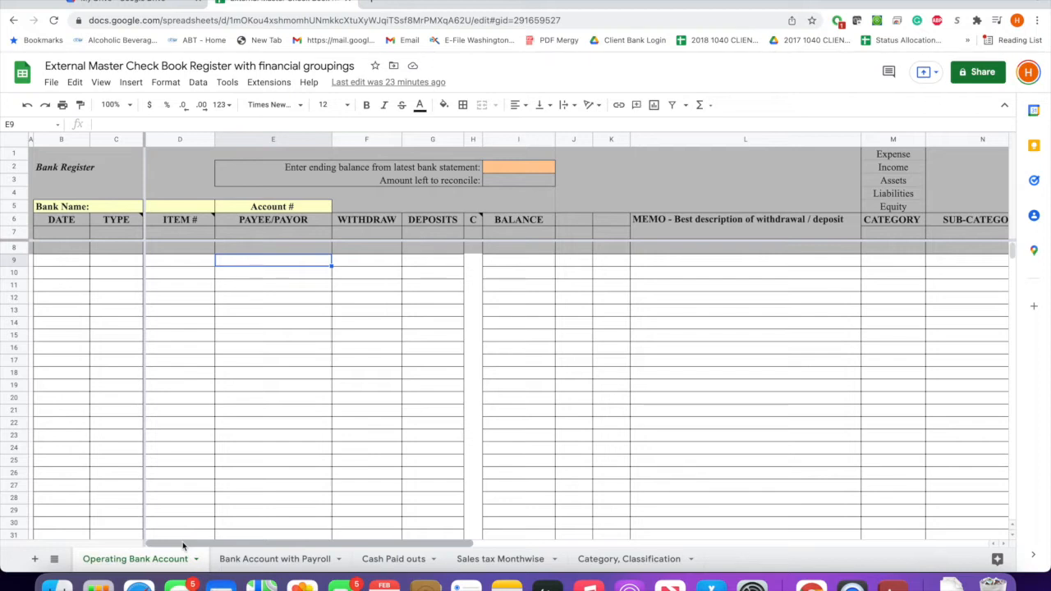
left_click(326, 538)
left_click_drag(326, 538, 340, 540)
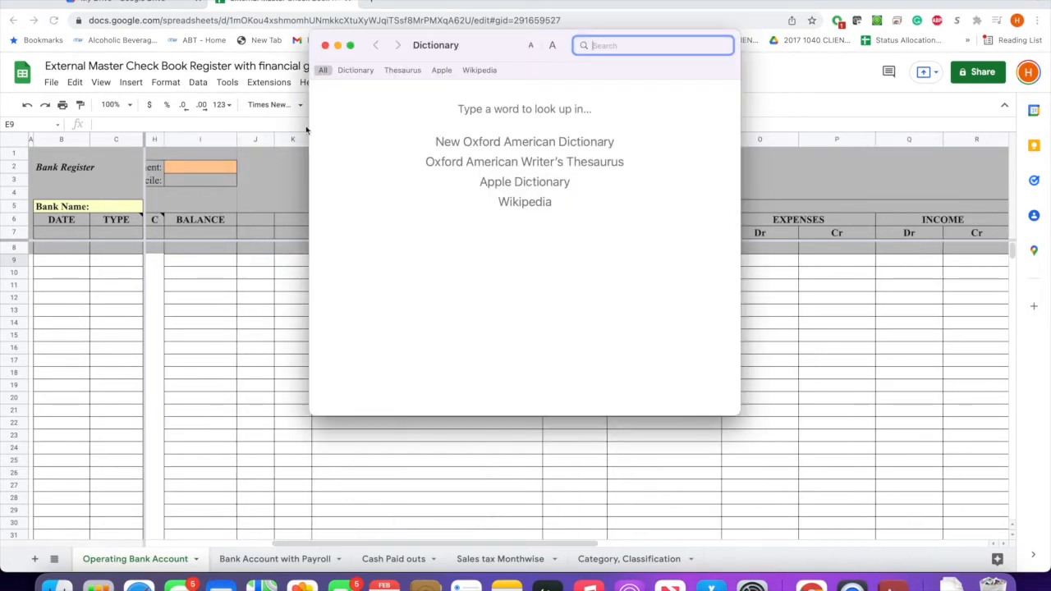
left_click(325, 45)
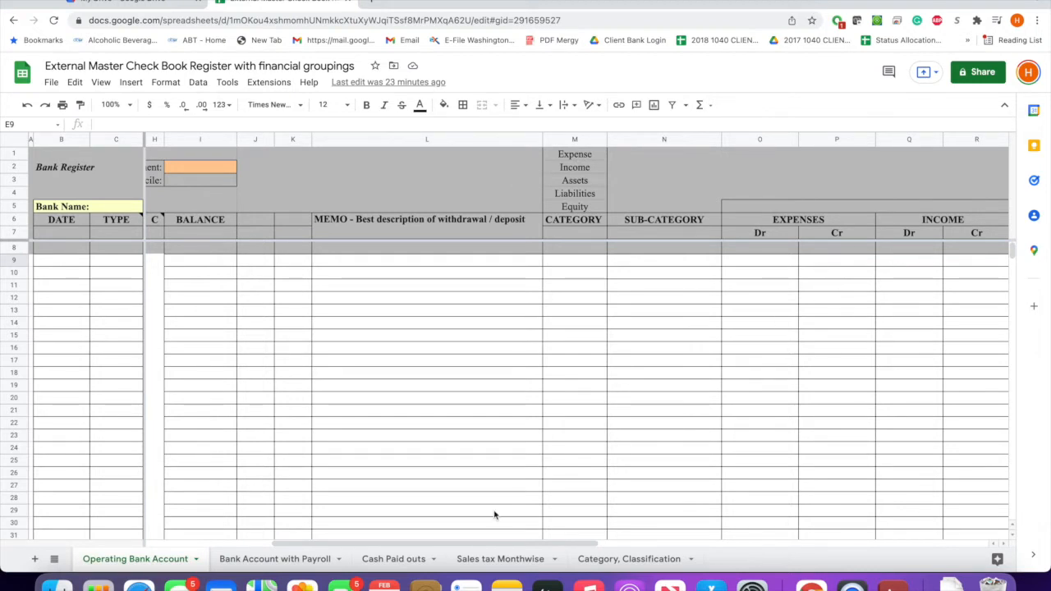
left_click_drag(478, 543, 353, 552)
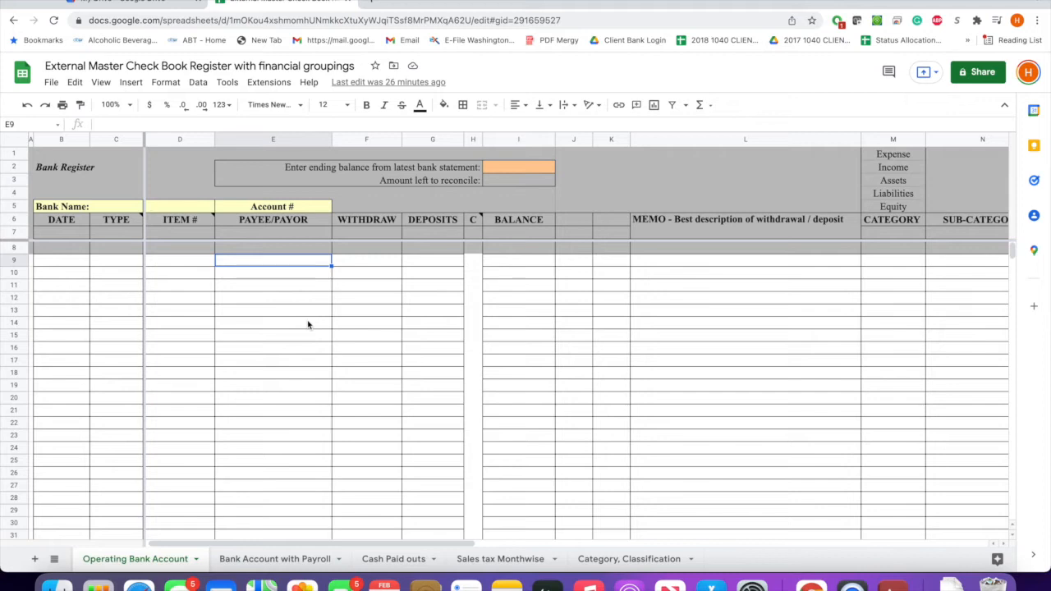
Step: Select the first blank DATE cell, B9, in the Operating Bank Account register
left_click(186, 261)
left_click(134, 261)
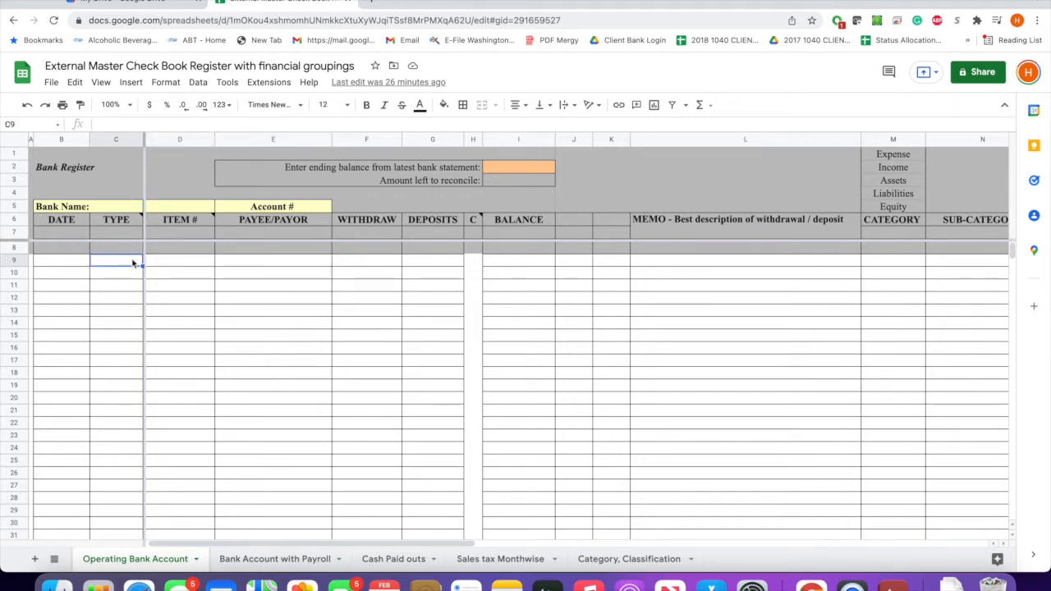
left_click(71, 264)
left_click(124, 265)
left_click(66, 264)
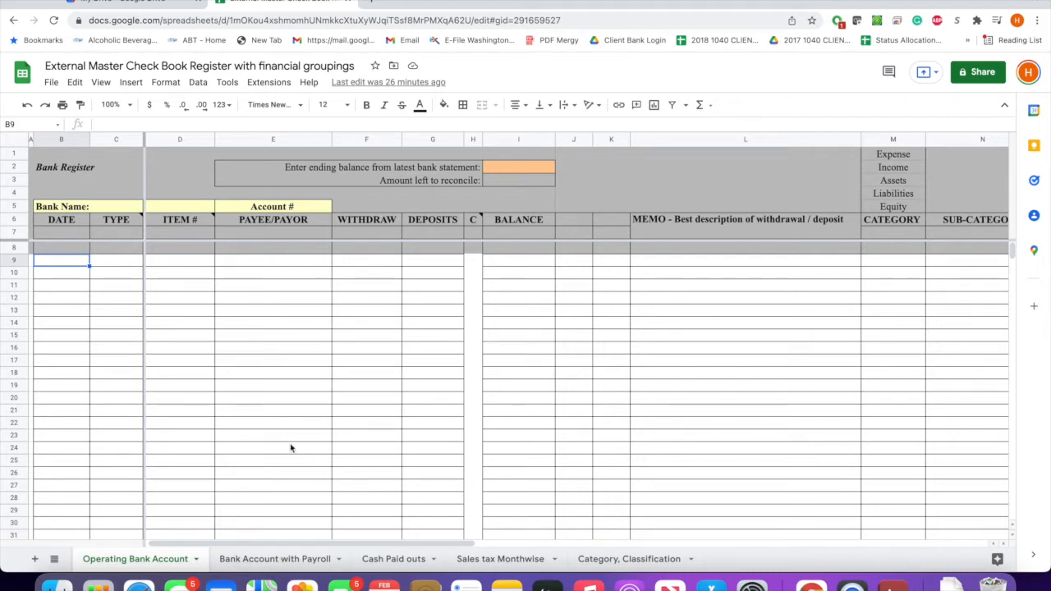
Step: Examine the Bank Account with Payroll sheet's columns, including the payroll section and the payroll-only expense and liability groupings
left_click(276, 561)
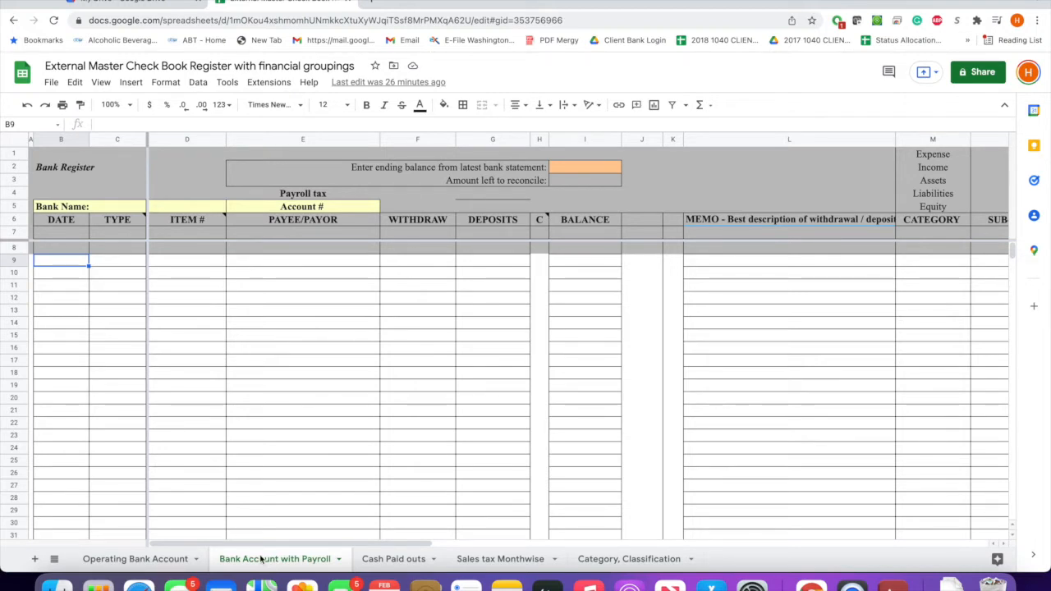
left_click(160, 561)
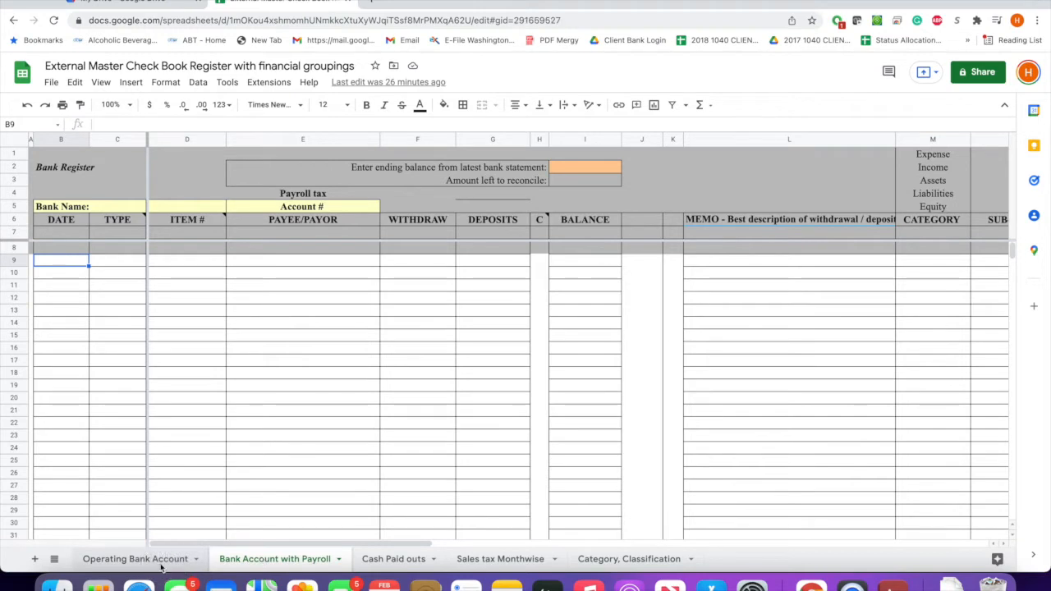
left_click(279, 560)
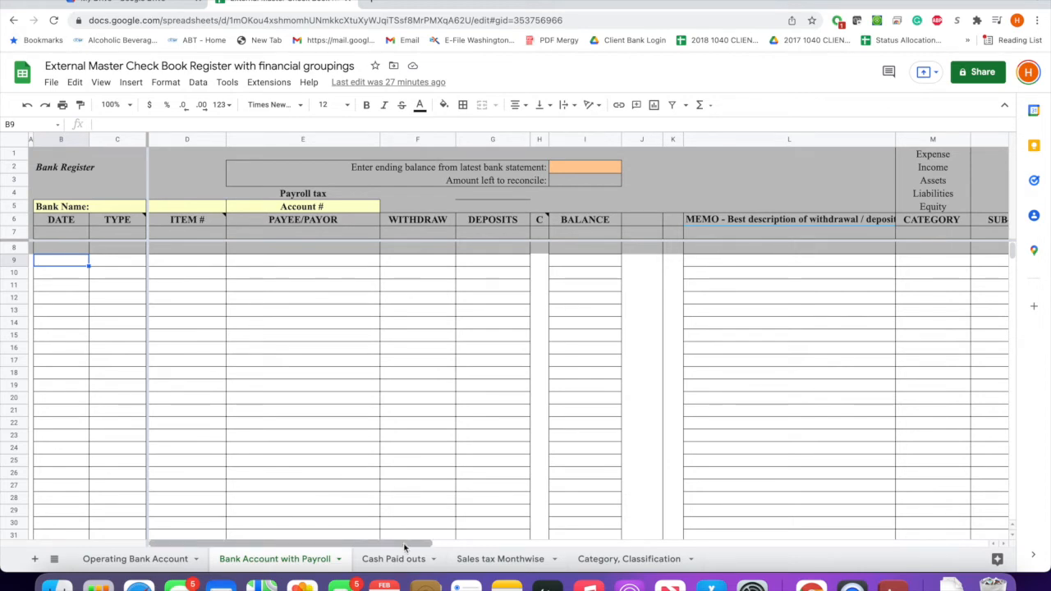
mouse_move(404, 545)
left_mouse_down()
mouse_move(465, 548)
mouse_move(417, 548)
left_mouse_up()
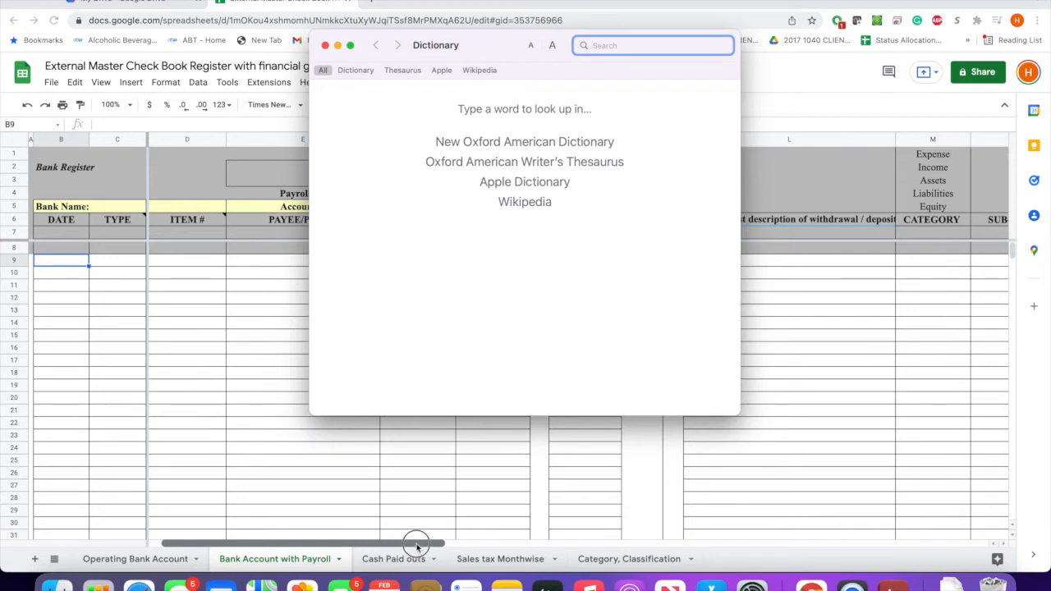
left_click(326, 46)
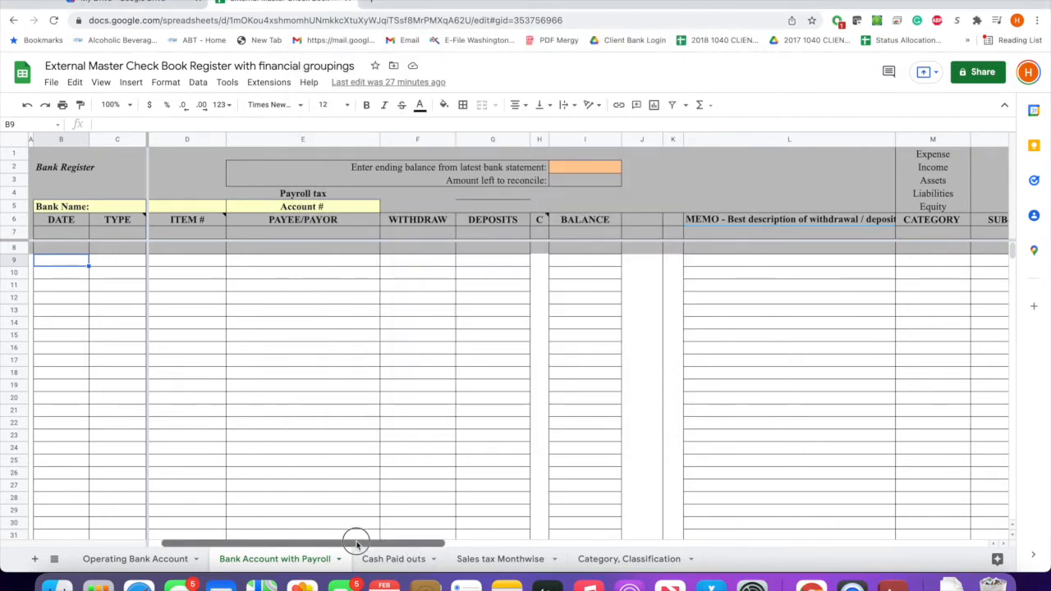
left_click_drag(357, 544, 427, 542)
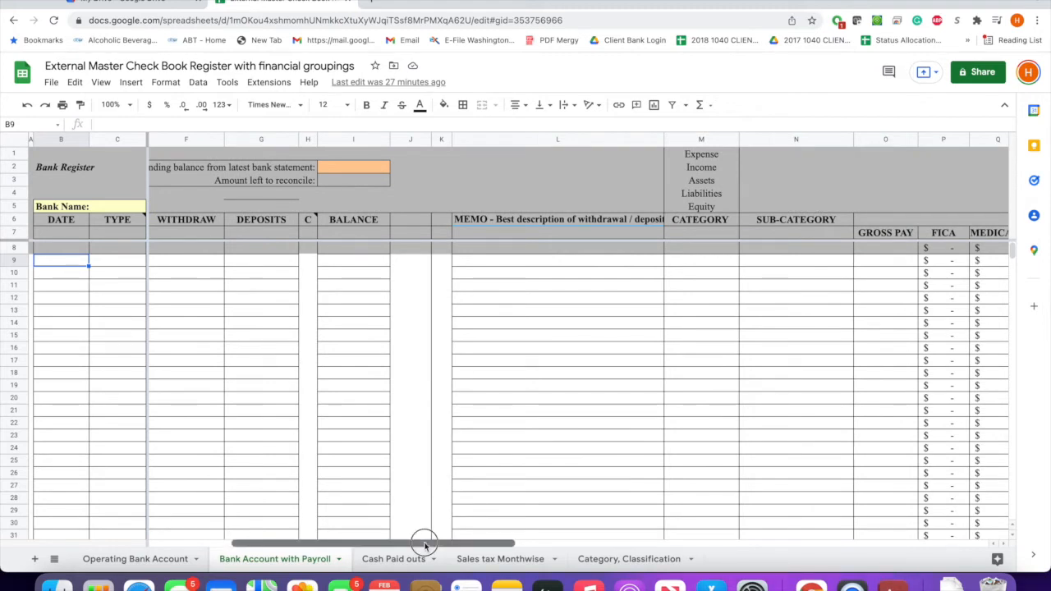
left_click_drag(426, 545, 455, 545)
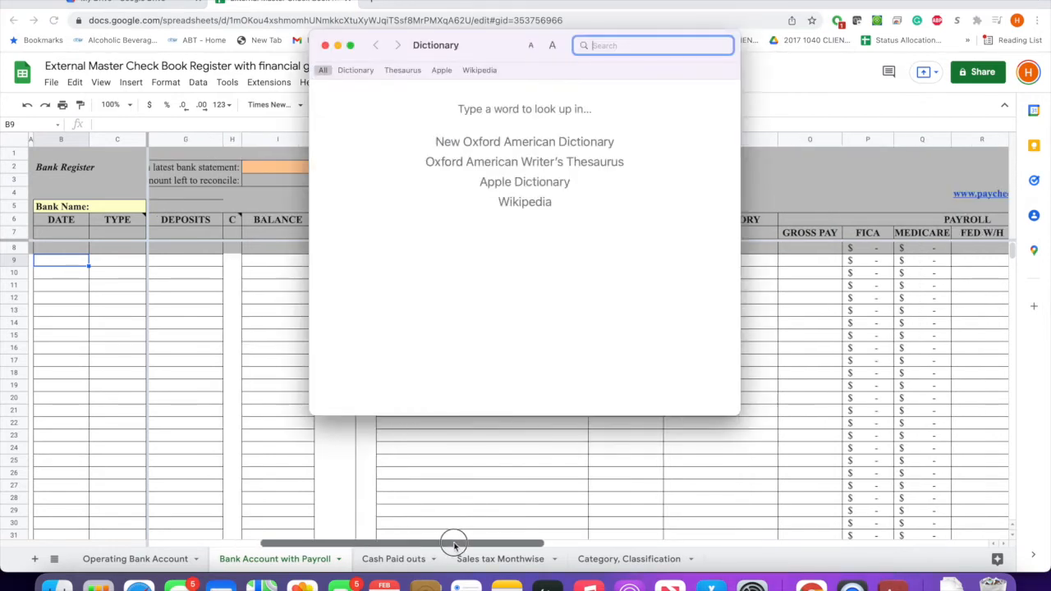
left_click(326, 46)
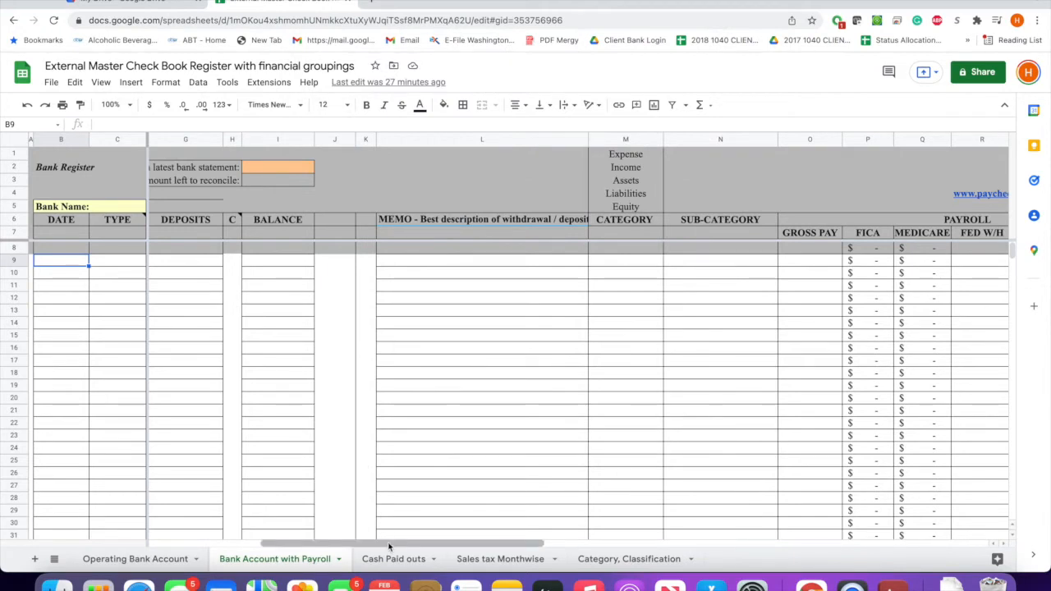
left_click_drag(389, 544, 533, 536)
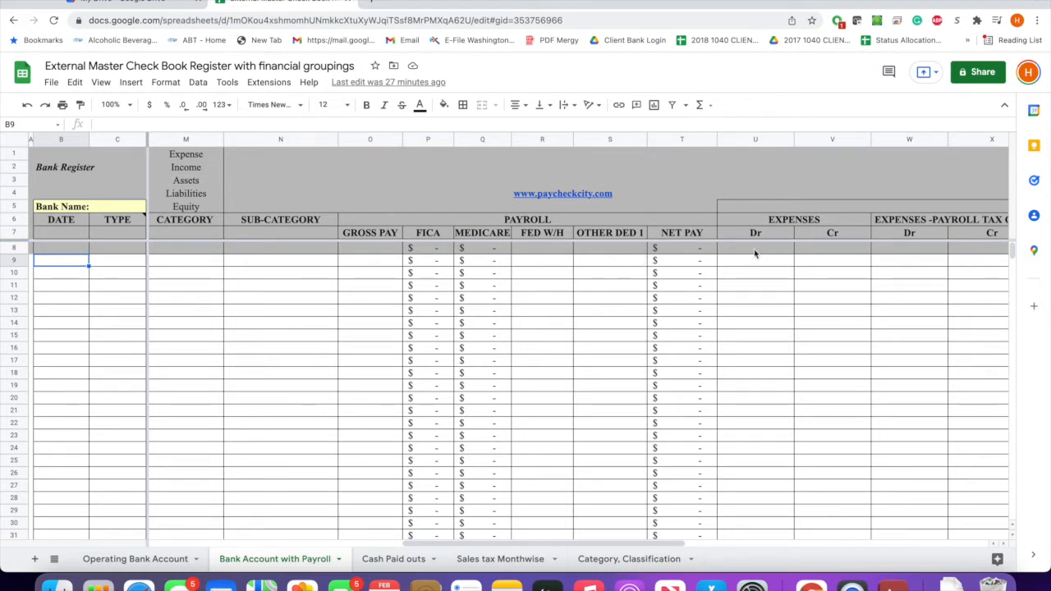
left_click_drag(516, 542, 628, 535)
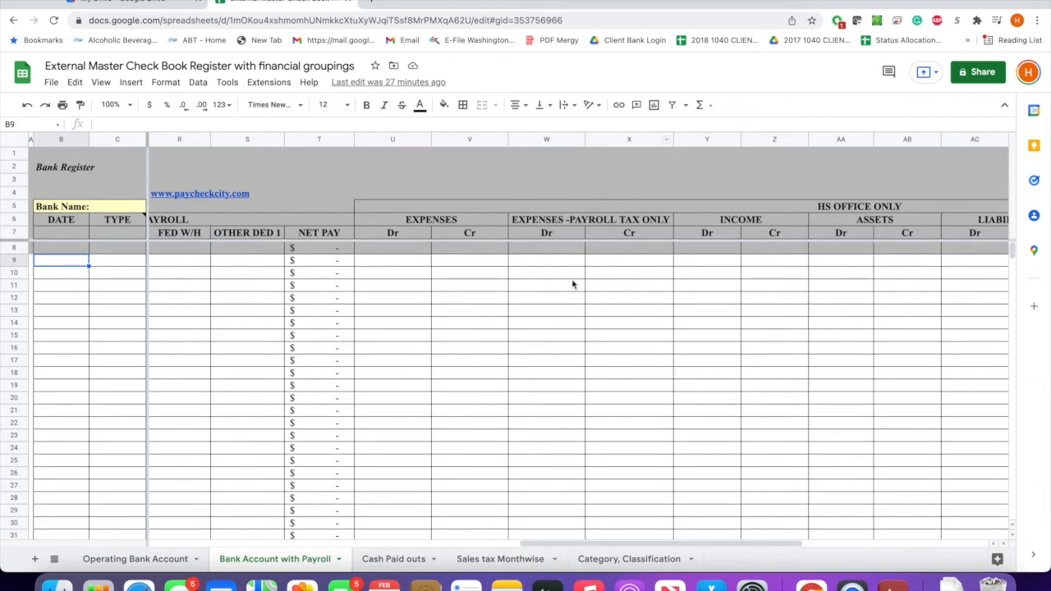
left_click_drag(535, 541, 632, 551)
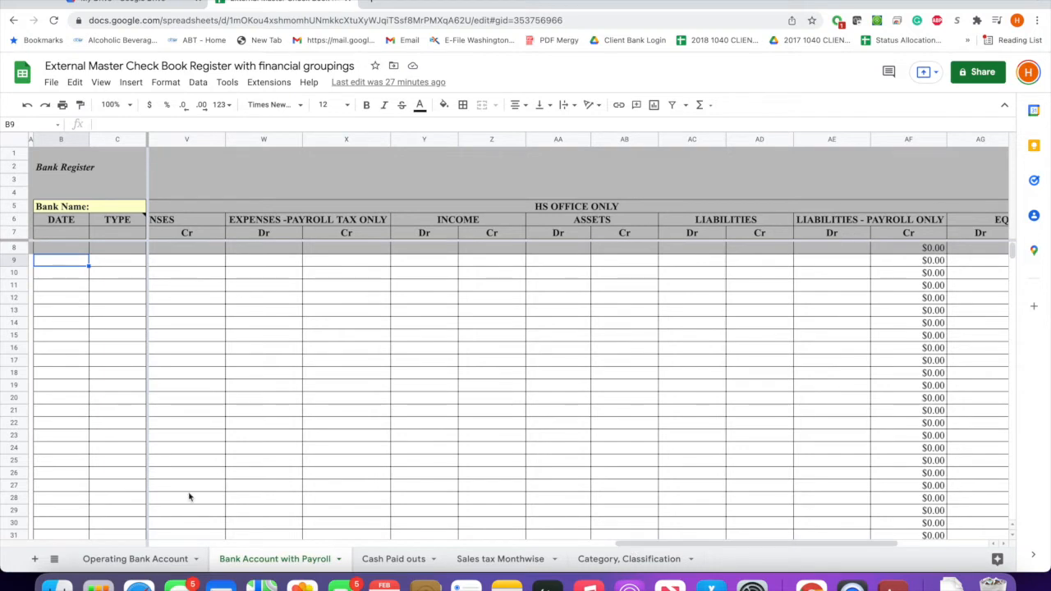
Step: Review the Bank Account with Payroll register again, from its liability columns back through the payroll, memo and payee columns
left_click(140, 558)
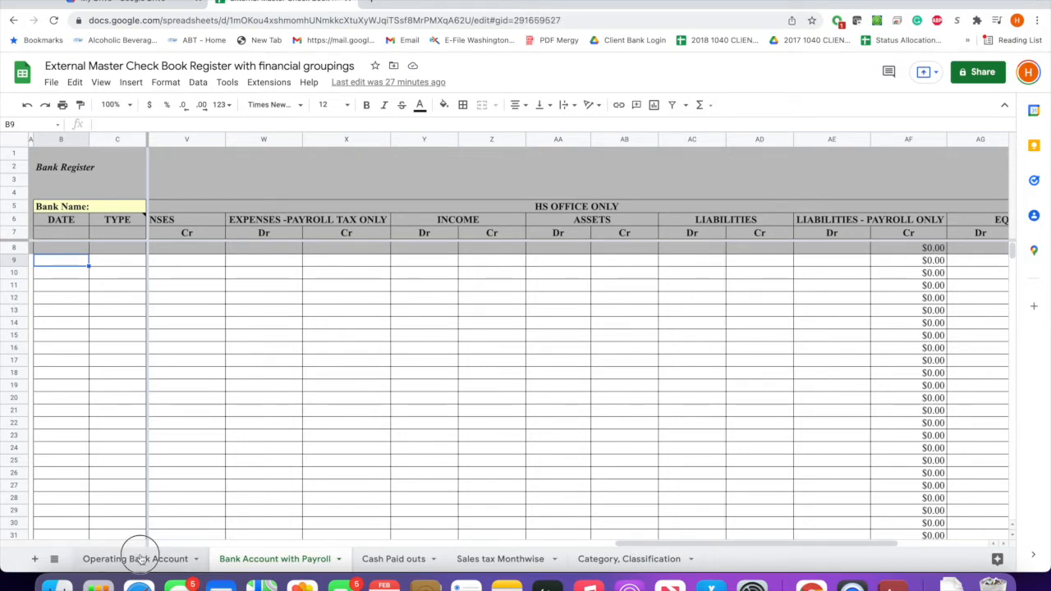
left_click(282, 561)
left_click(721, 470)
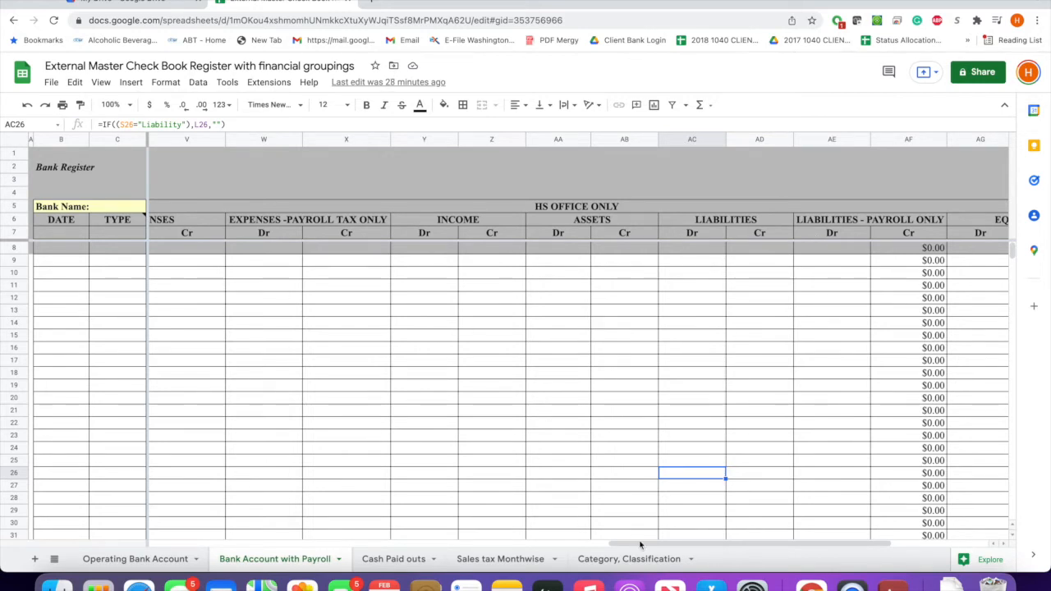
left_click_drag(629, 542, 341, 544)
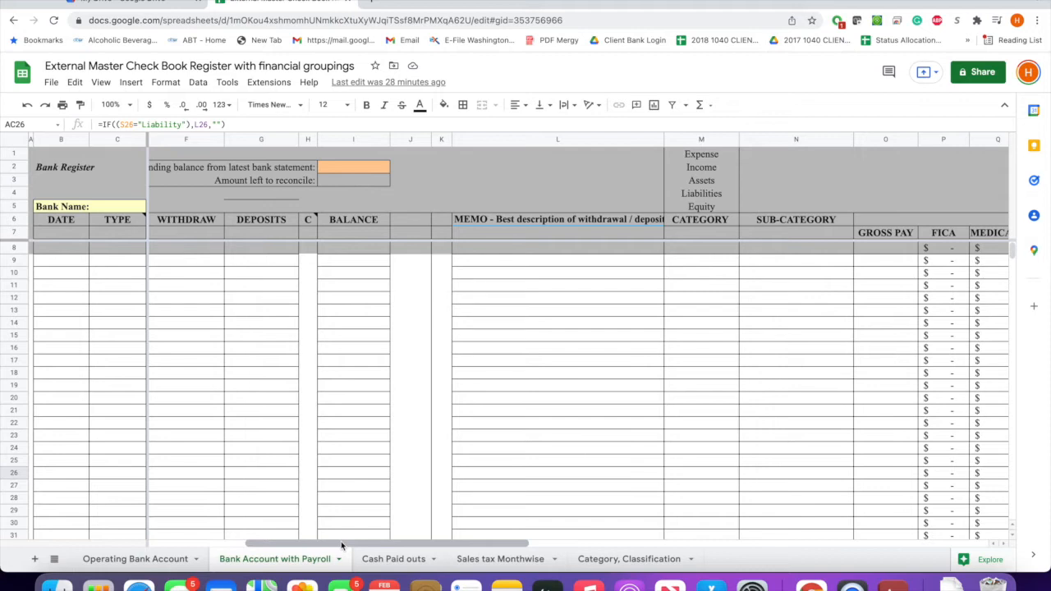
left_click(343, 544)
left_click_drag(343, 543, 248, 546)
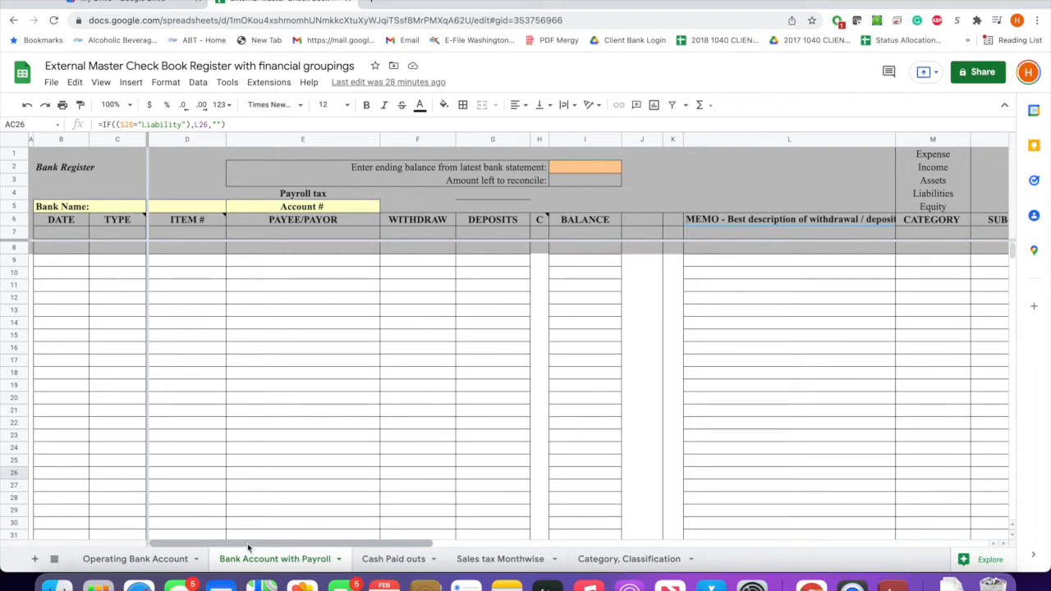
left_click_drag(282, 544, 476, 549)
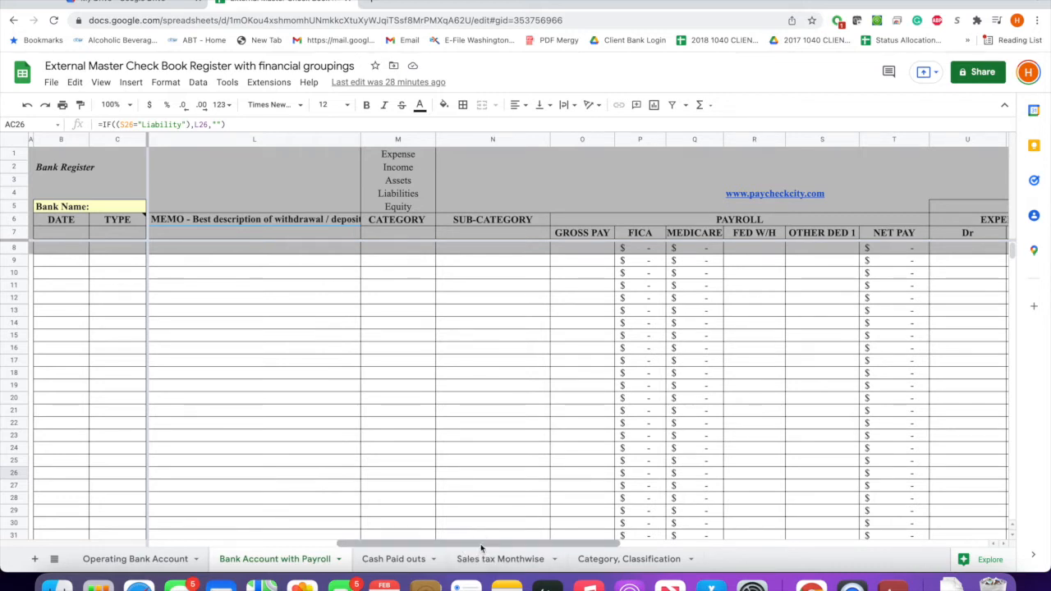
left_click_drag(481, 546, 292, 546)
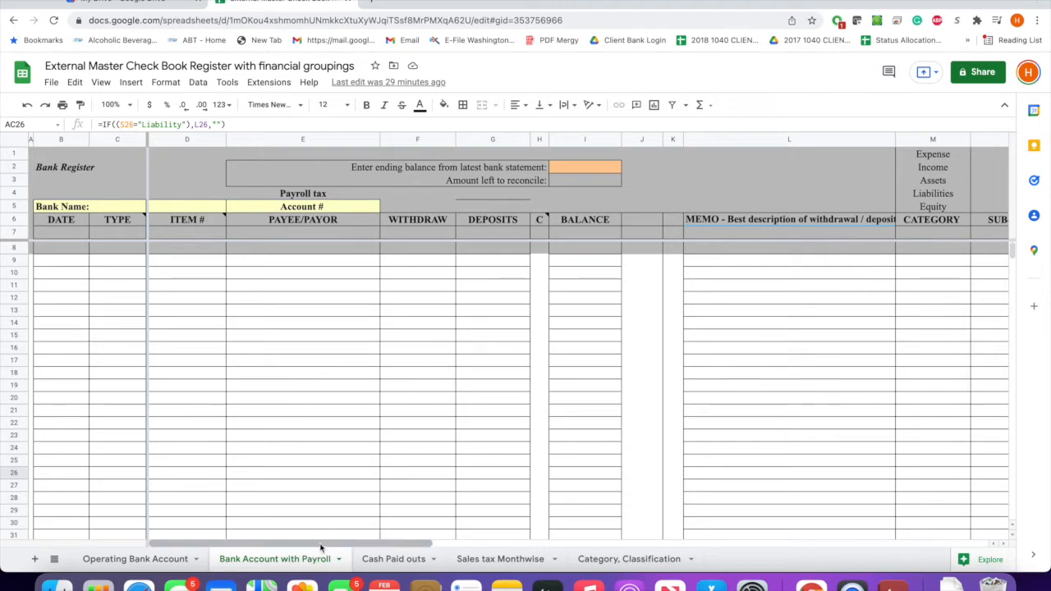
left_click_drag(321, 546, 299, 548)
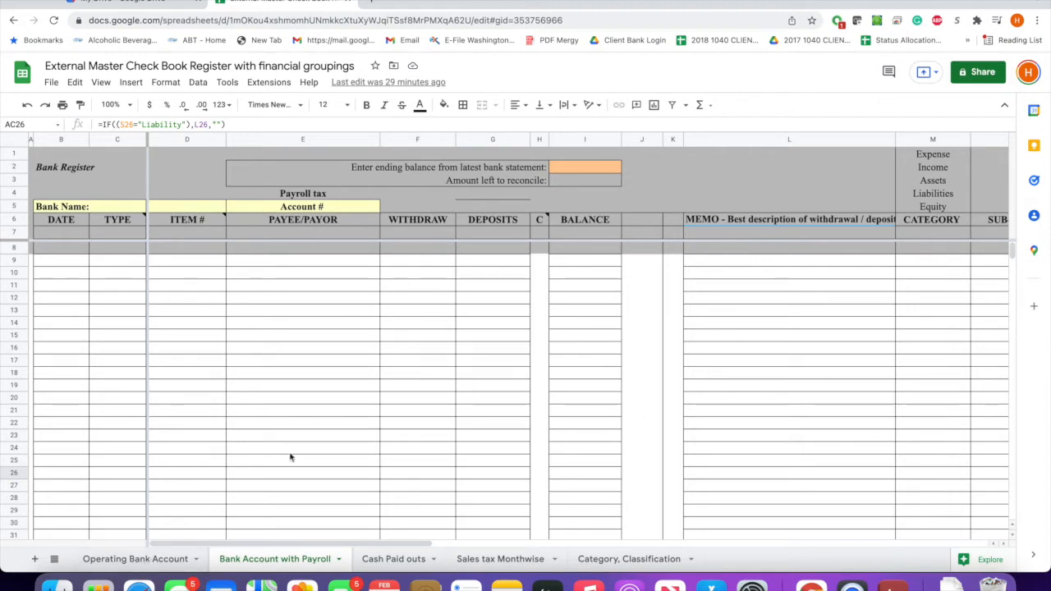
Step: On the Operating Bank Account sheet, enter 02/18/2022 as the date of the first transaction in row 9
left_click(151, 560)
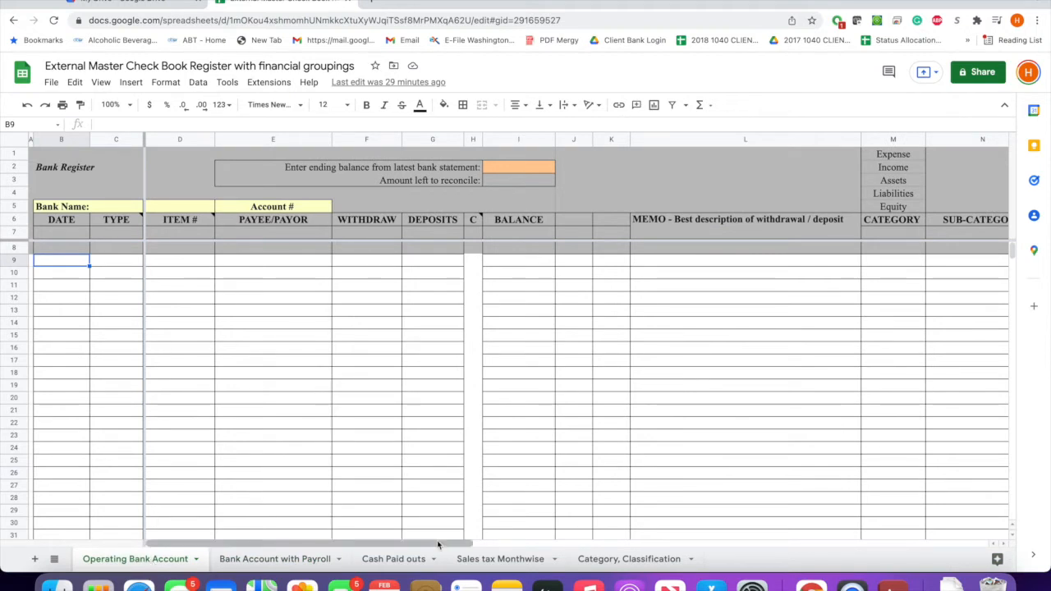
left_click_drag(430, 544, 554, 542)
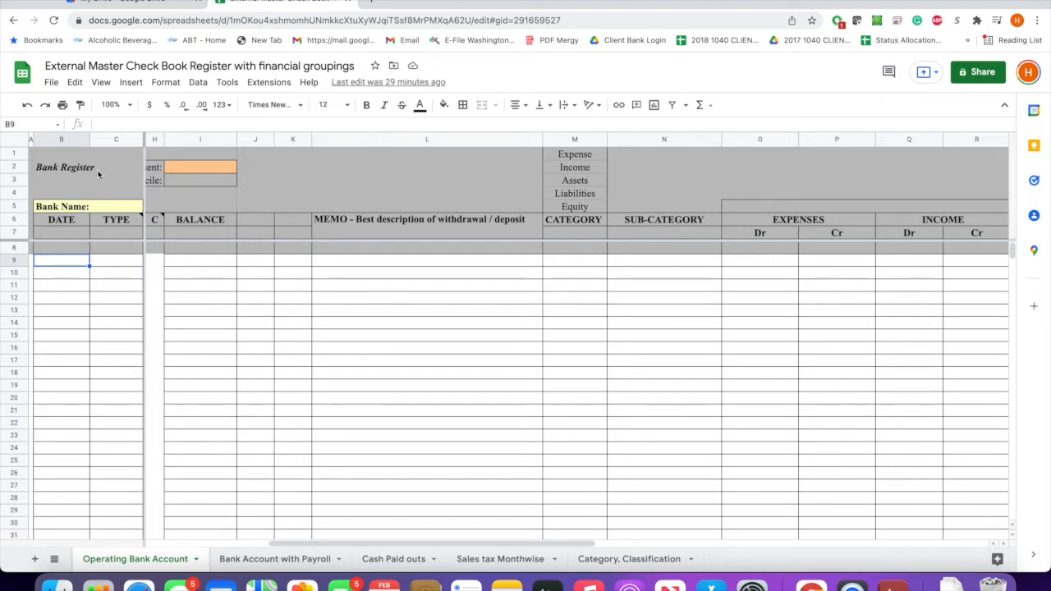
left_click_drag(345, 546, 250, 546)
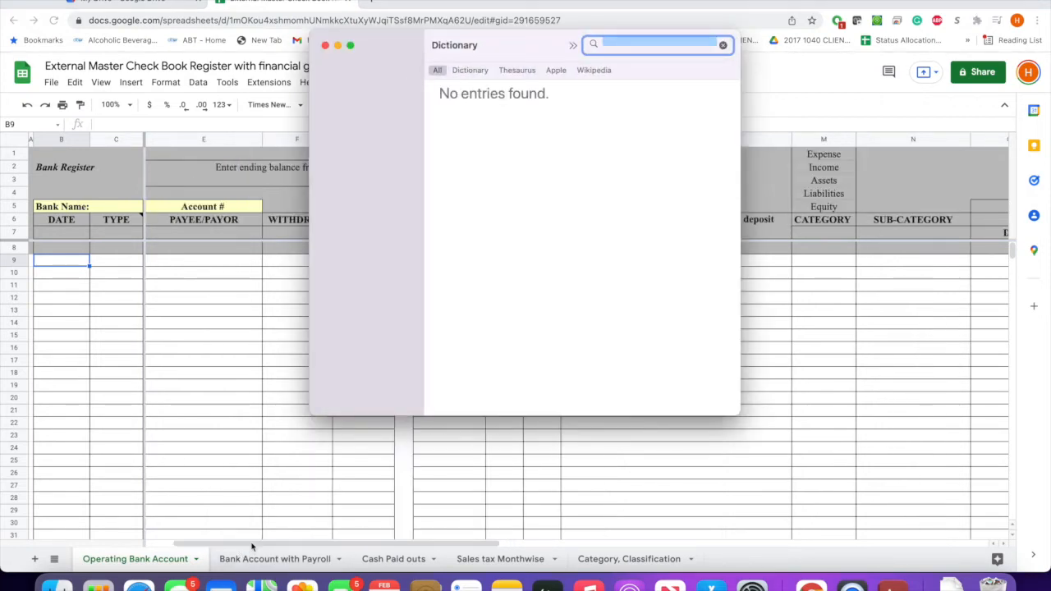
left_click(325, 46)
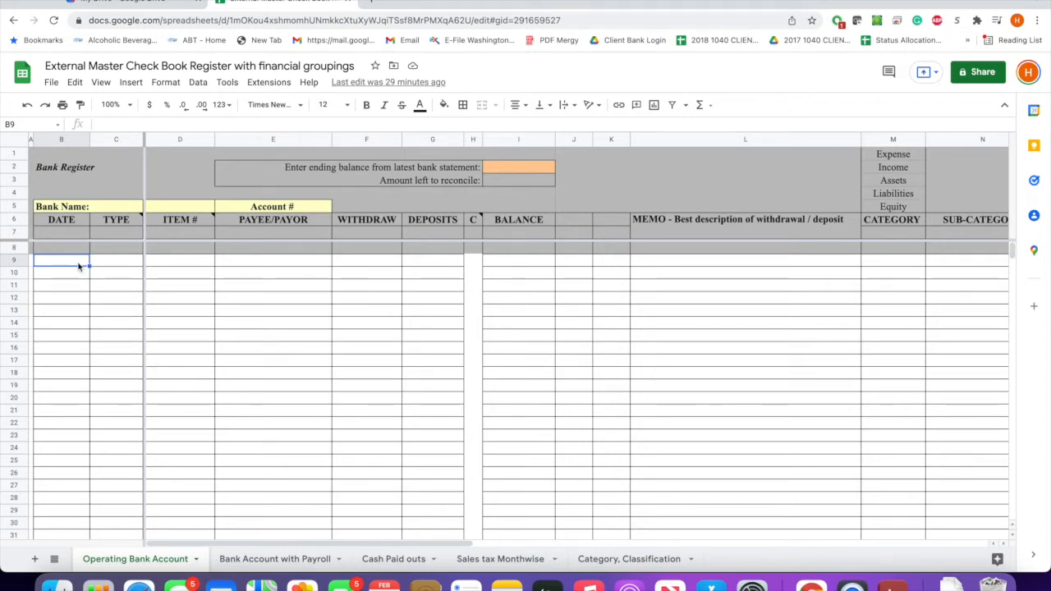
type("02")
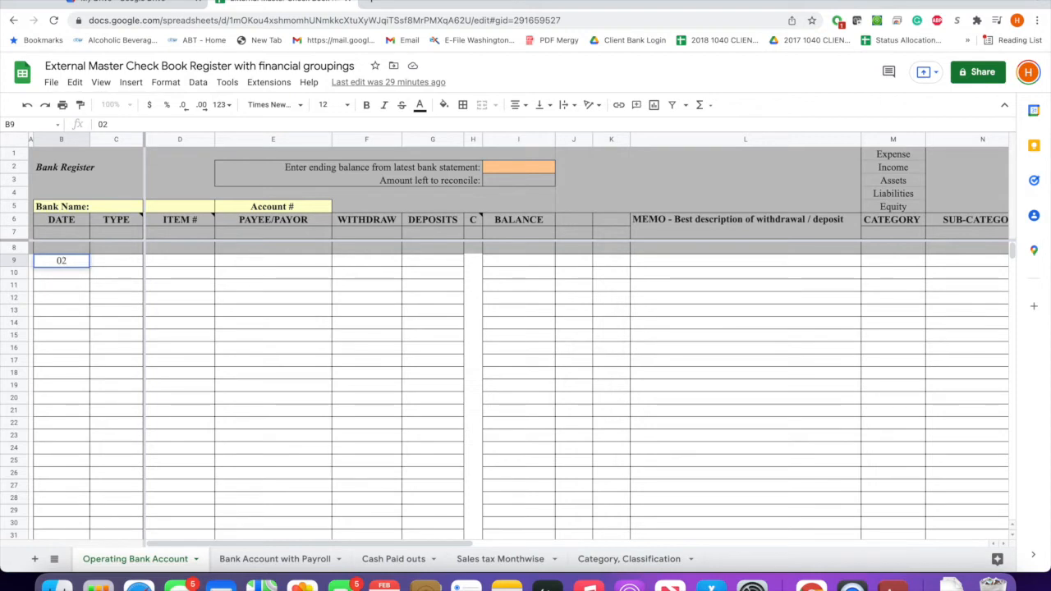
type("/18/2022")
Step: Enter ACH as the type of the 02/18/2022 transaction
left_click(119, 265)
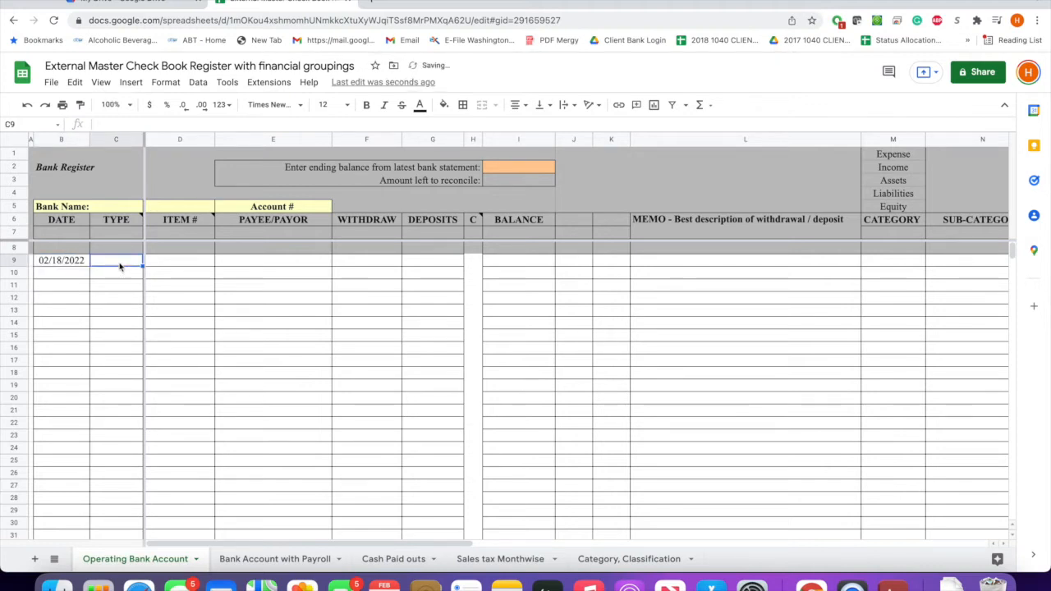
mouse_move(139, 219)
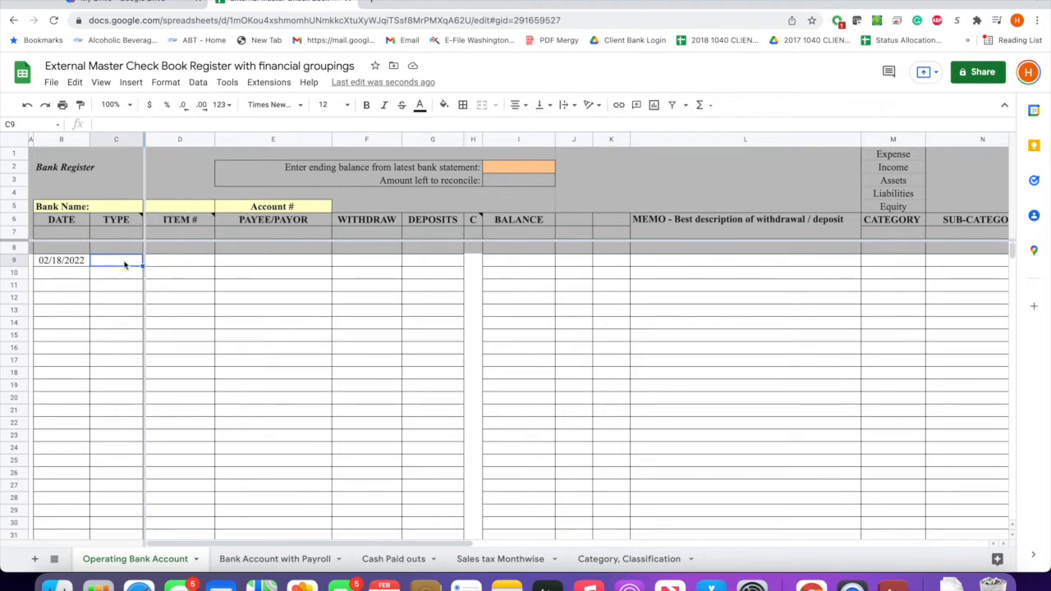
type("AC")
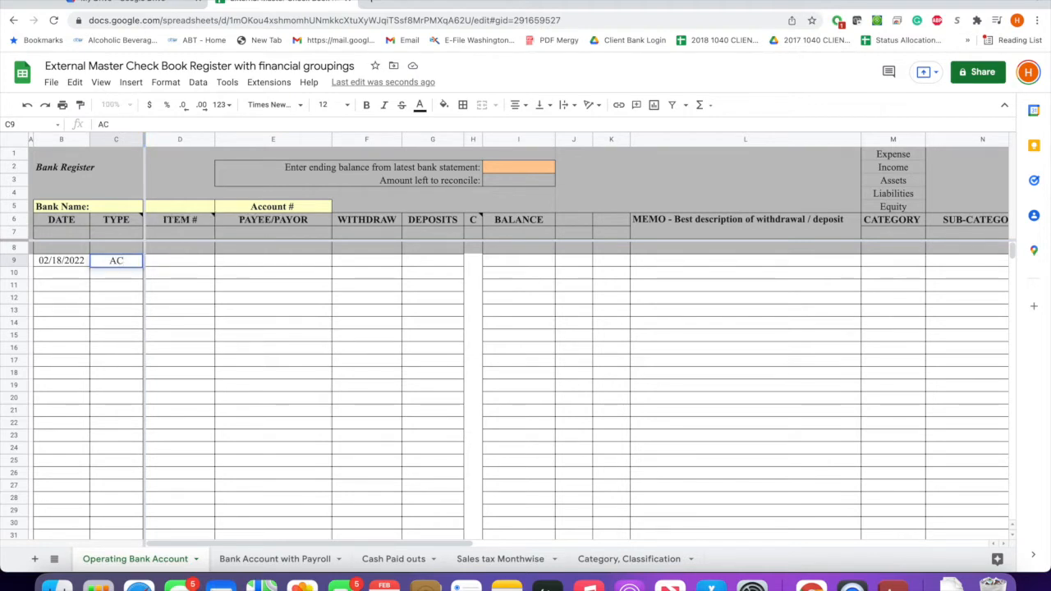
type("H")
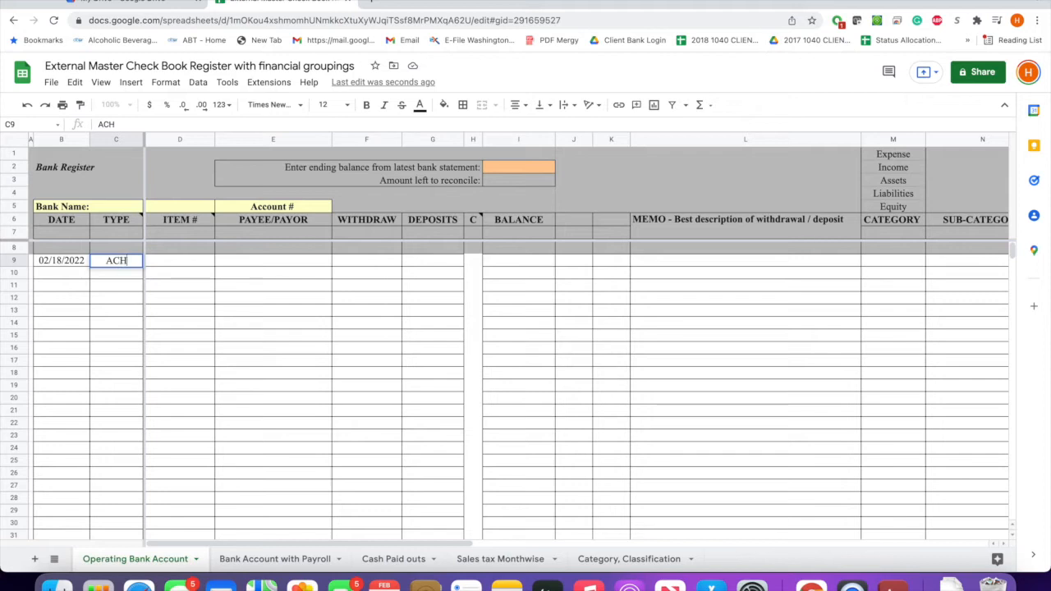
Step: Enter 12345 as the item number of the ACH transaction in row 9
left_click(169, 265)
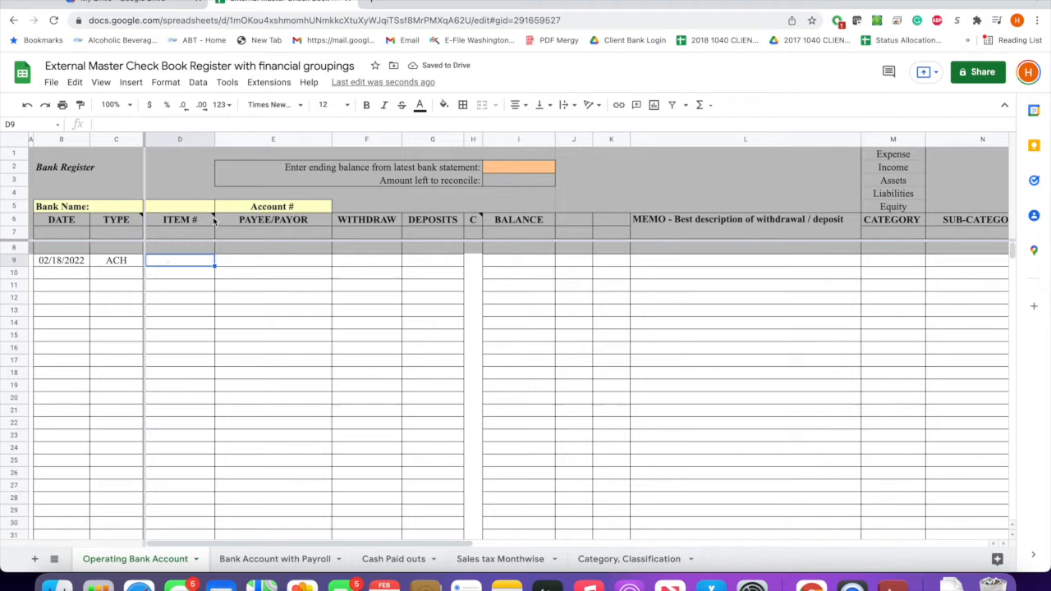
mouse_move(212, 220)
type("12345")
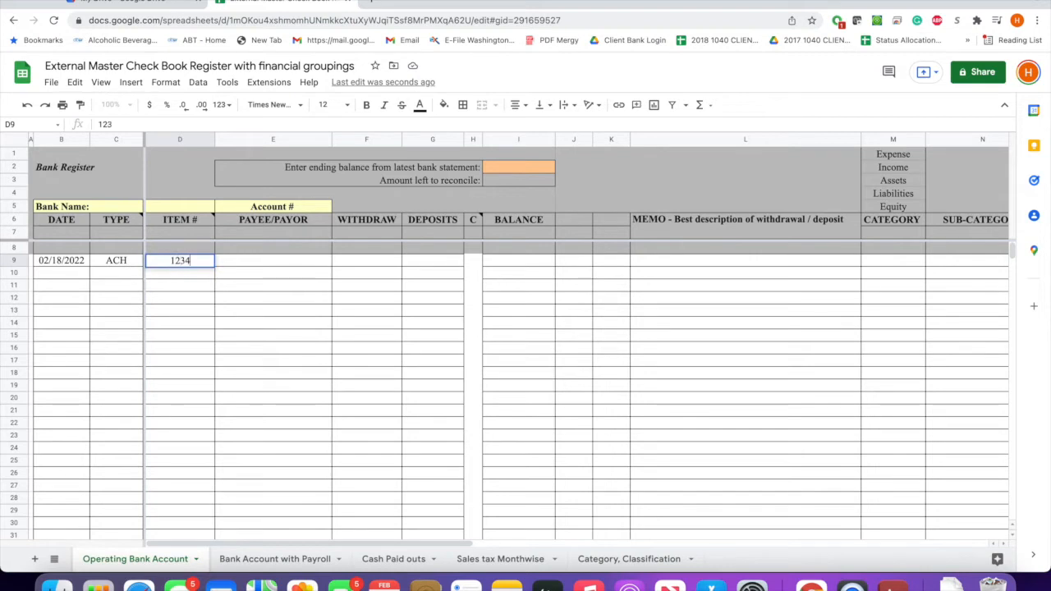
Step: Enter Spectrum as the payee of the row 9 transaction and 200 as its withdrawal amount
left_click(248, 263)
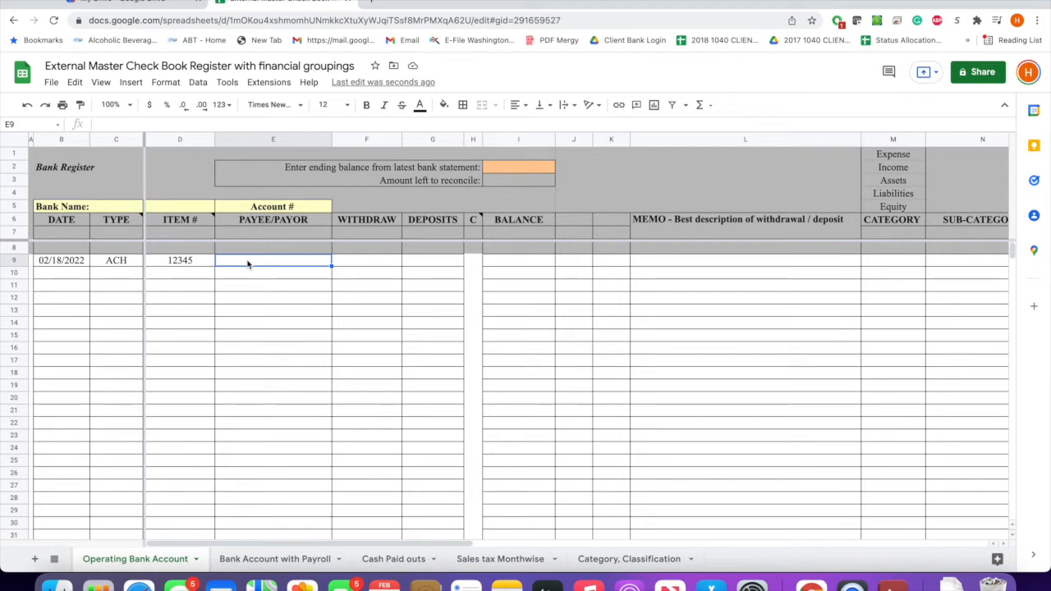
type("Spectrum")
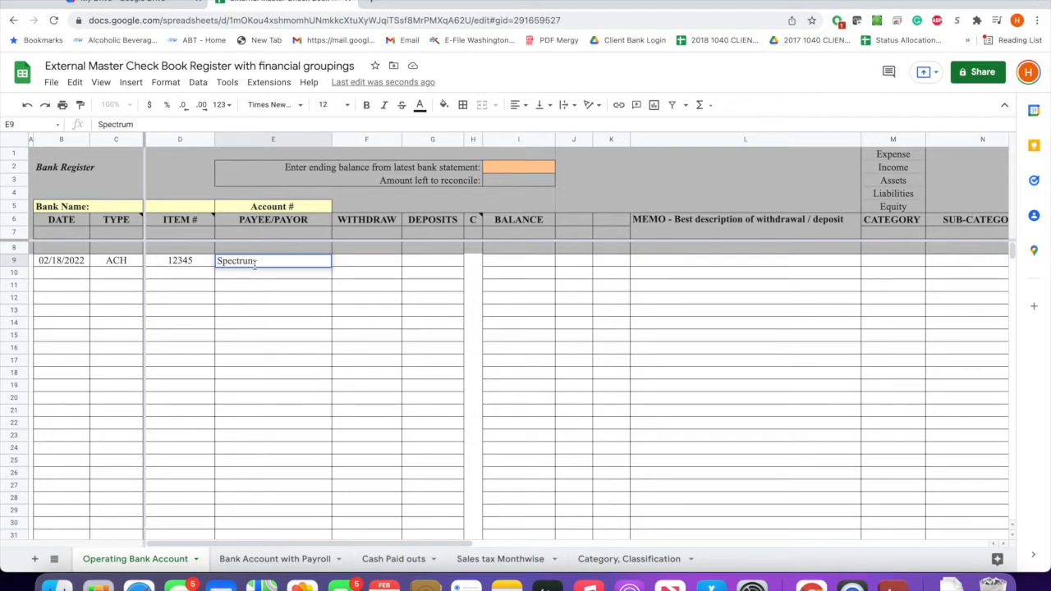
key("Tab")
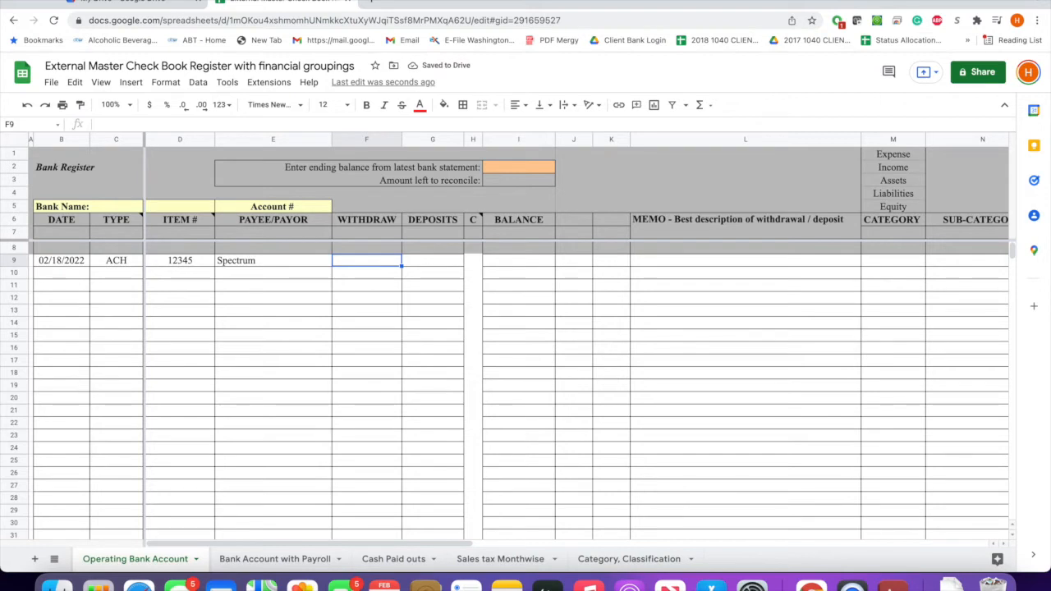
type("200")
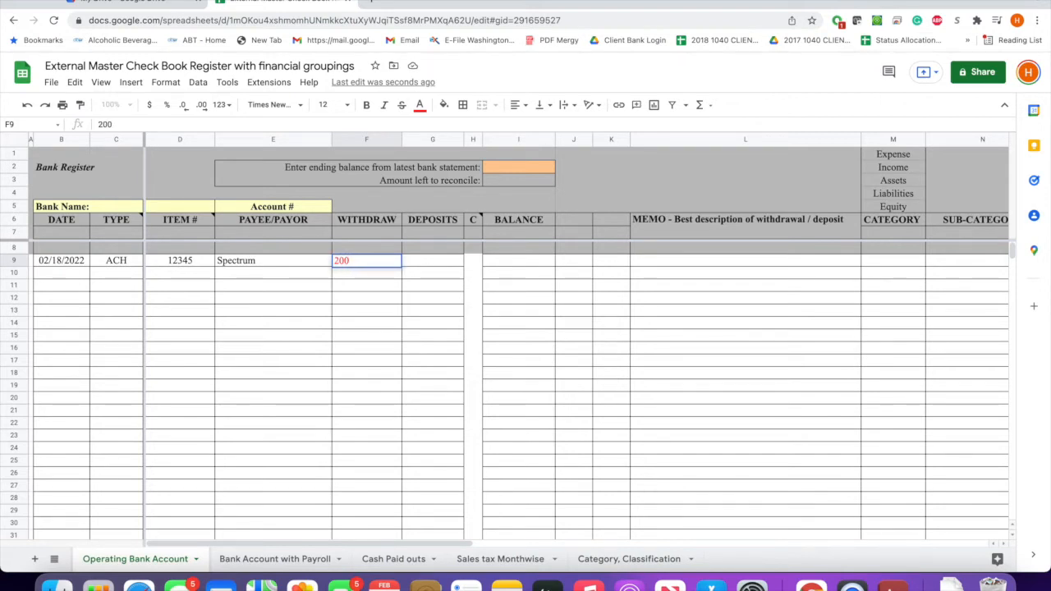
key("Return")
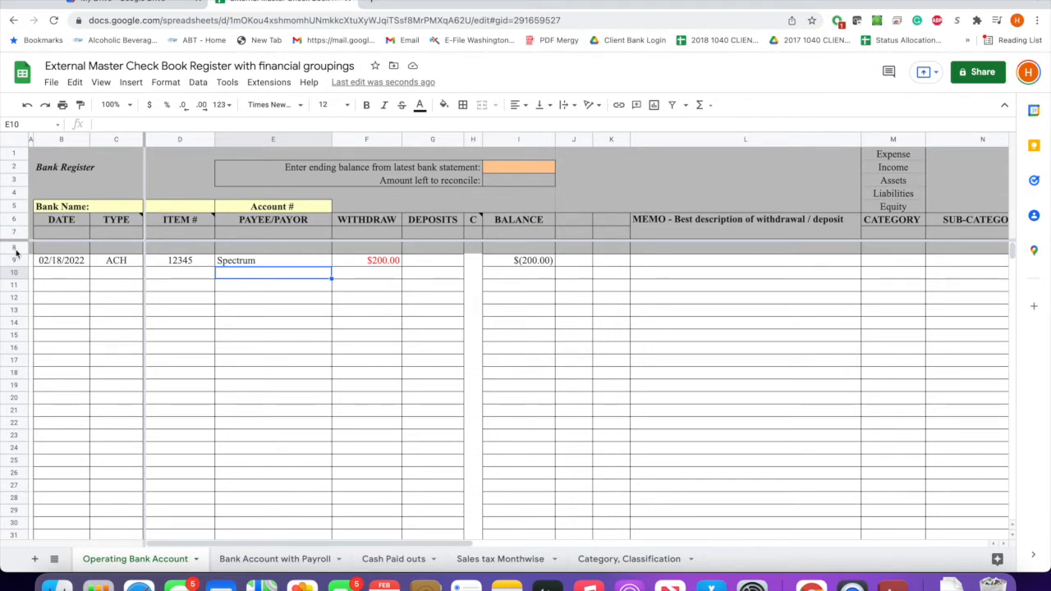
Step: Enter an opening balance of 2000 in the Balance column of row 8, above the first transaction
left_click(510, 249)
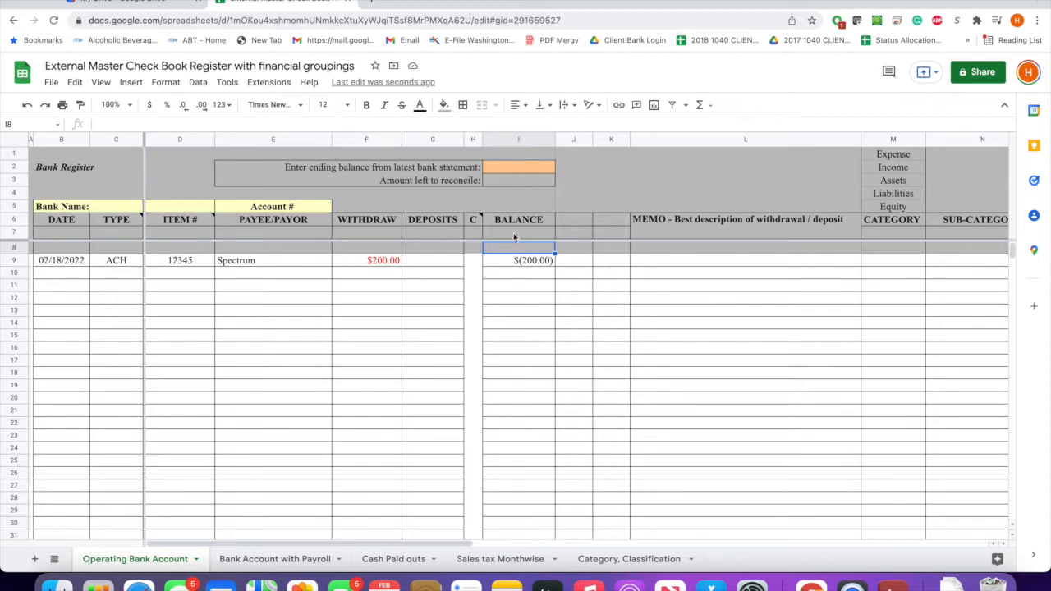
type("2000")
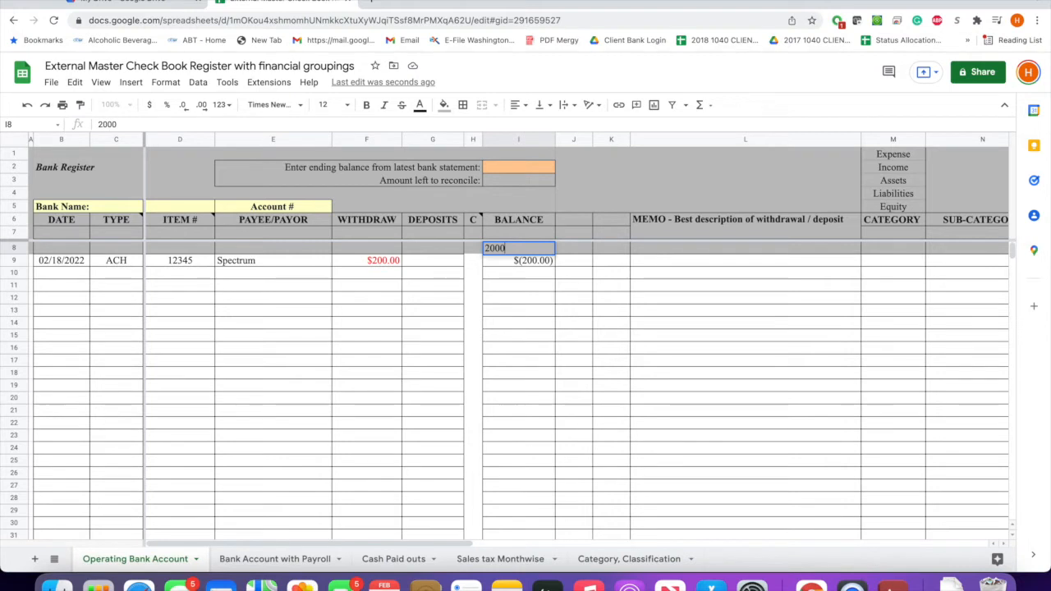
key("Return")
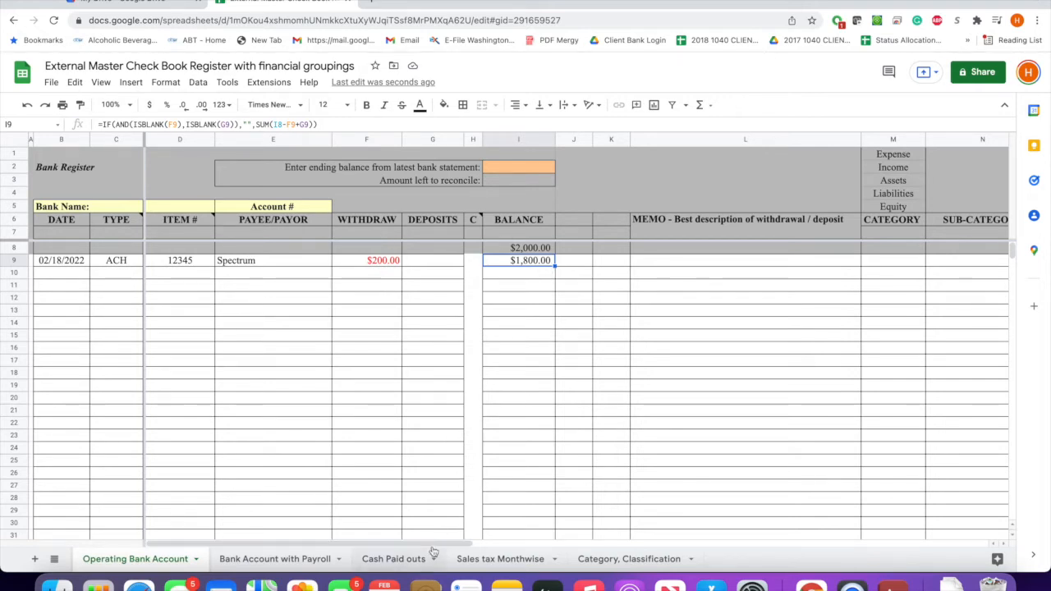
Step: Enter "Telephone internet" as the memo of the Spectrum transaction
left_click_drag(434, 545, 492, 540)
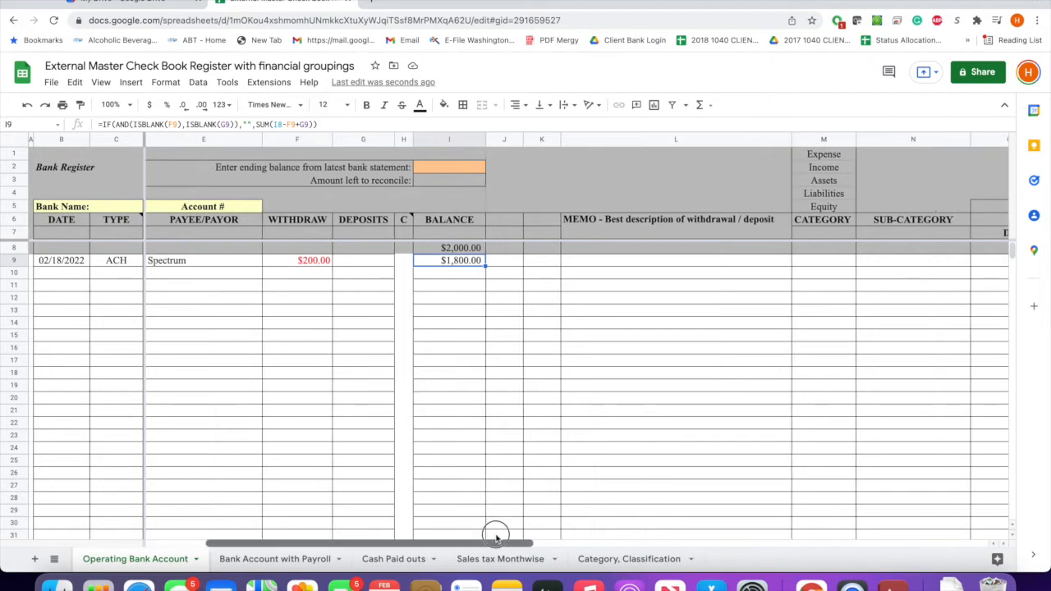
left_click(632, 262)
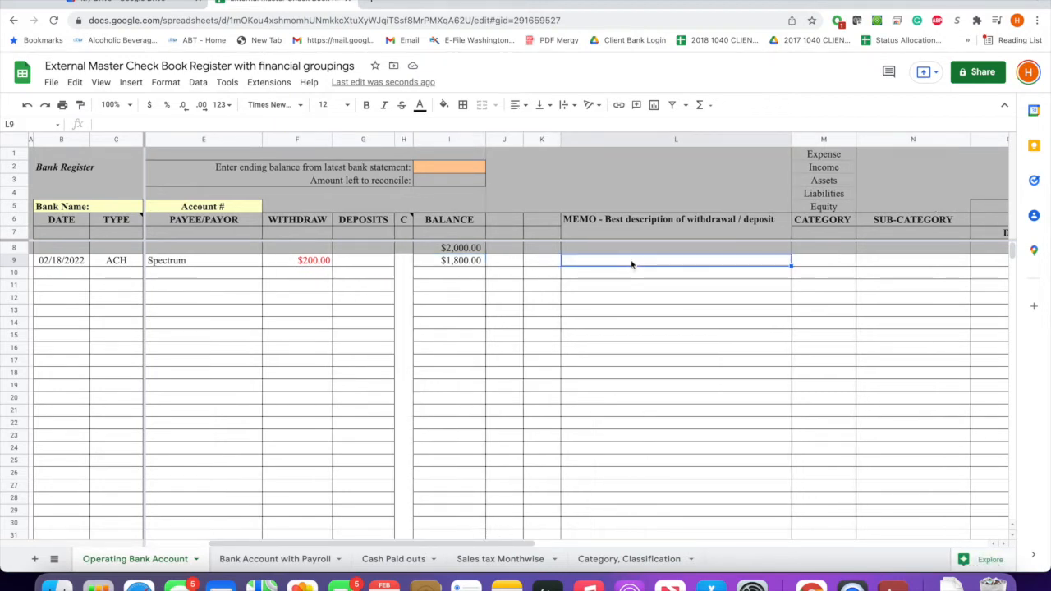
type("te")
key("BackSpace")
key("BackSpace")
type("T")
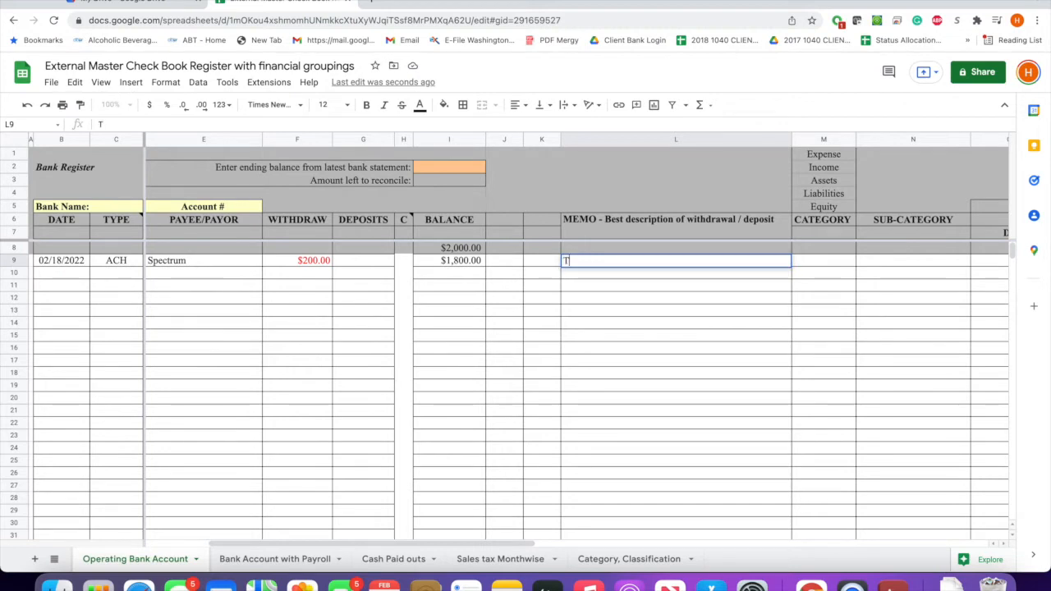
type("elephone internet")
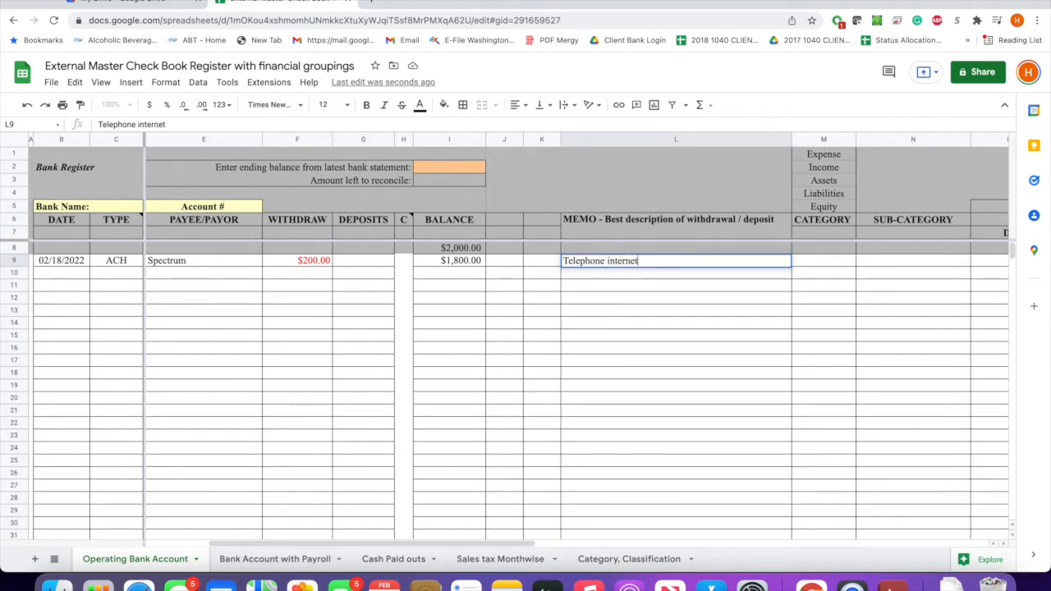
Step: Set the category of the Spectrum transaction to Expense
left_click(832, 266)
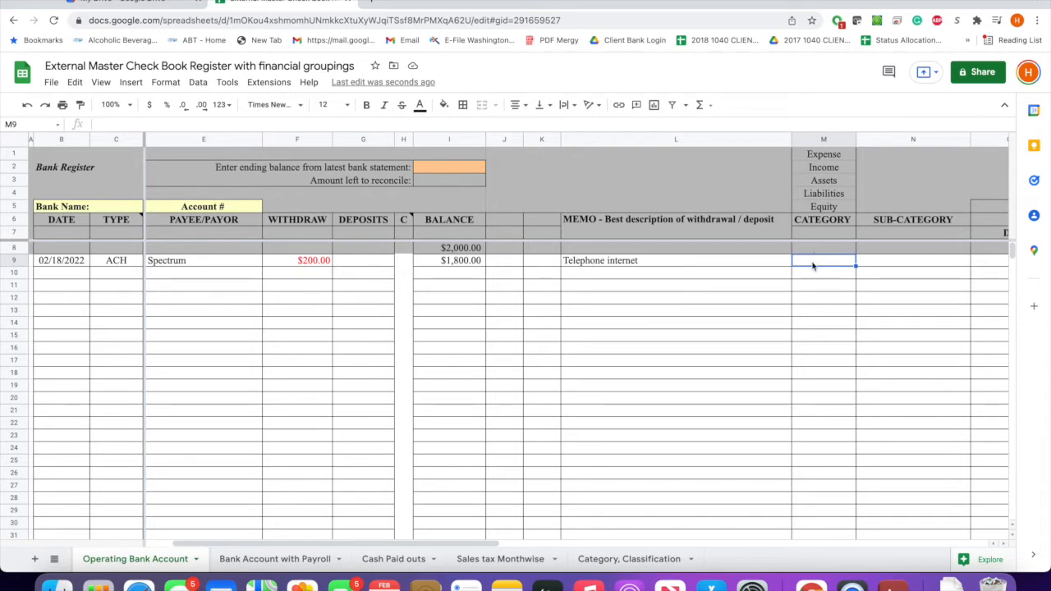
left_click(685, 265)
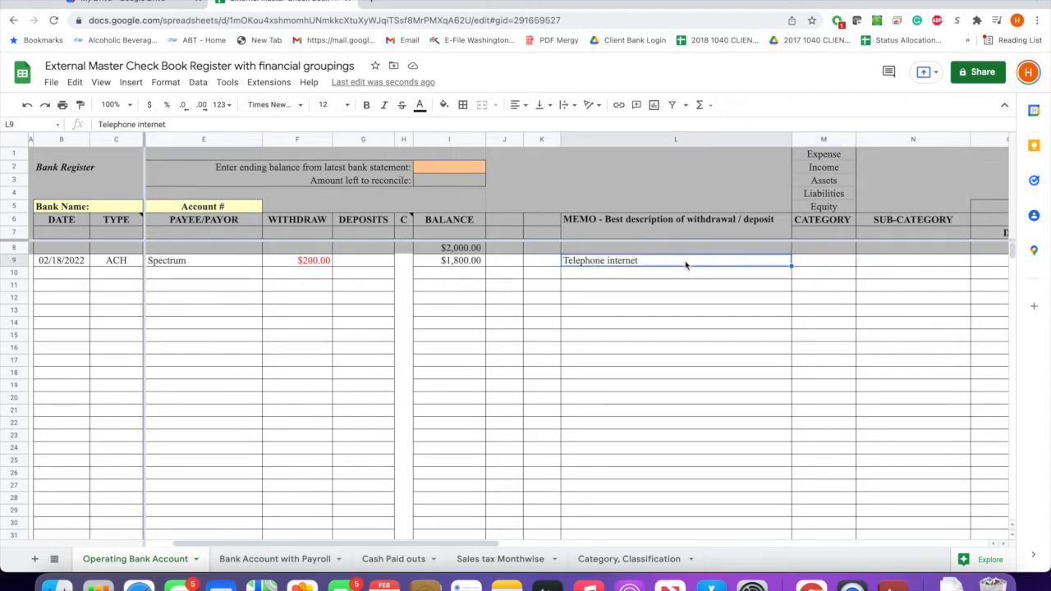
left_click(806, 263)
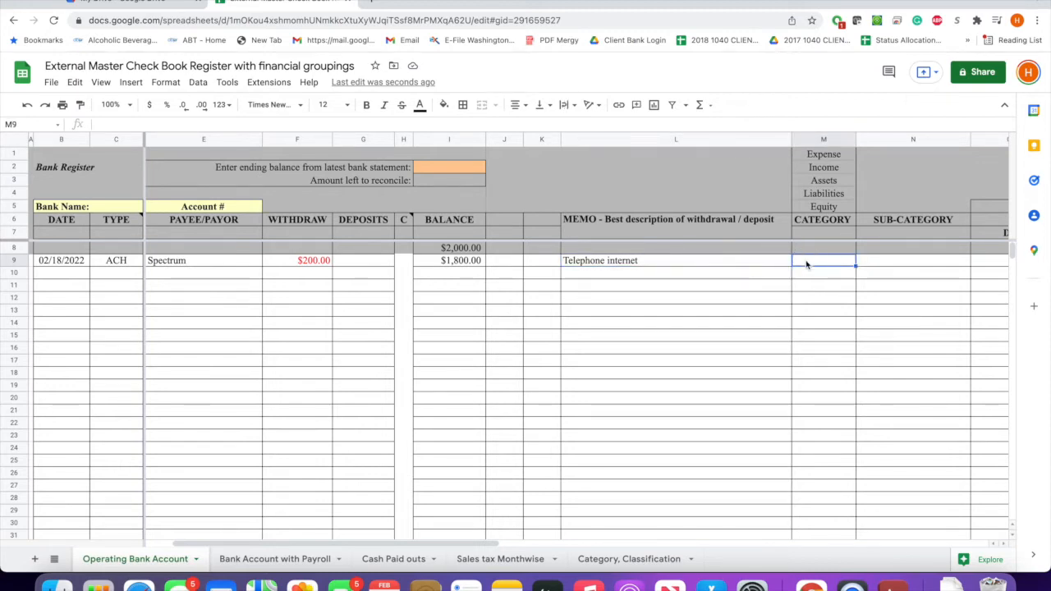
type("Ex")
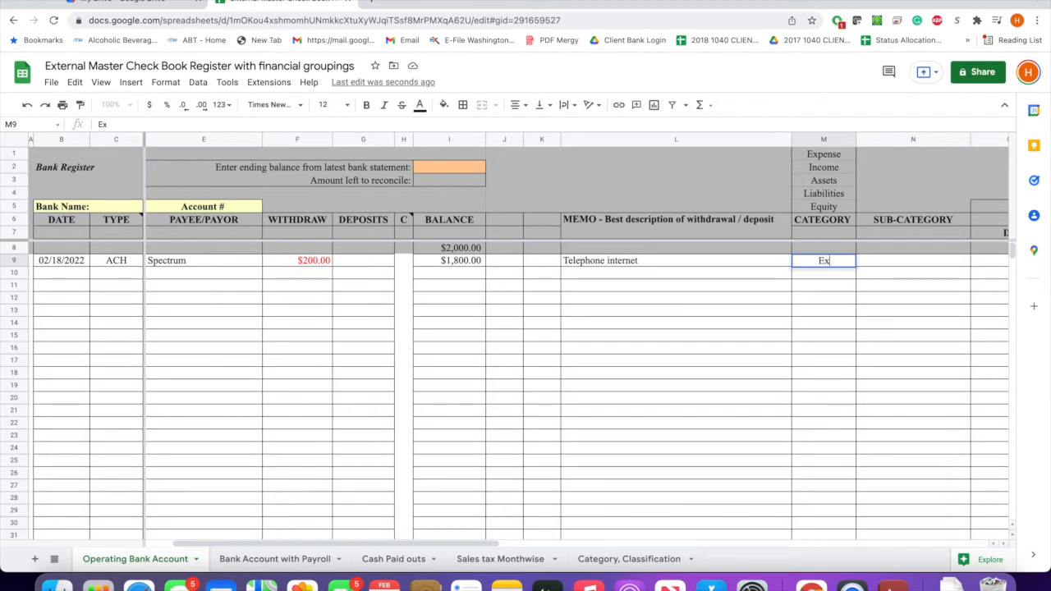
type("pense")
key("Return")
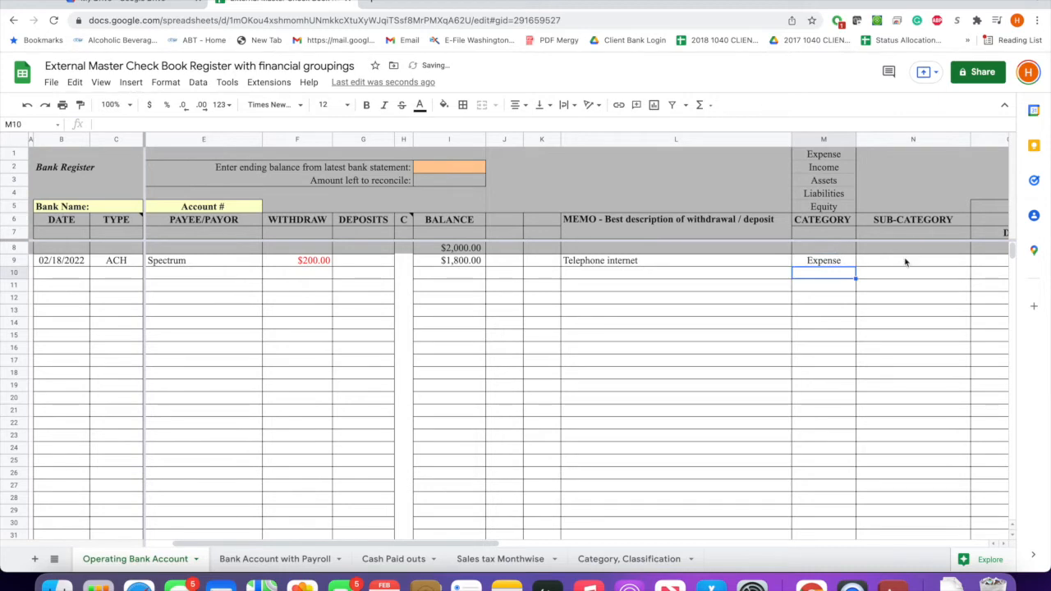
Step: Enter "Telephone Expense" as the sub-category of the Spectrum transaction
left_click(900, 261)
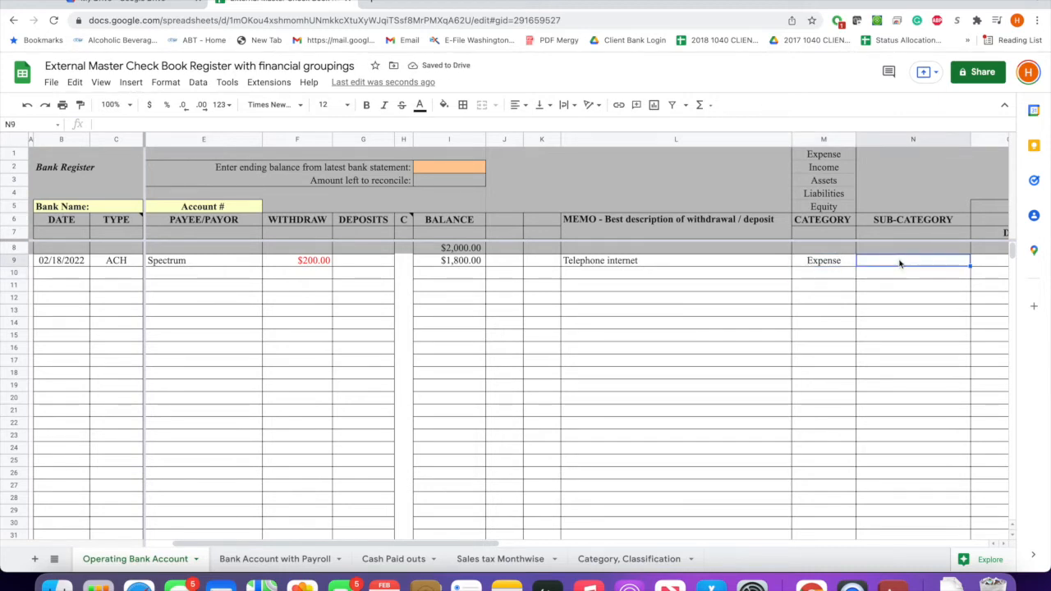
type("Telep")
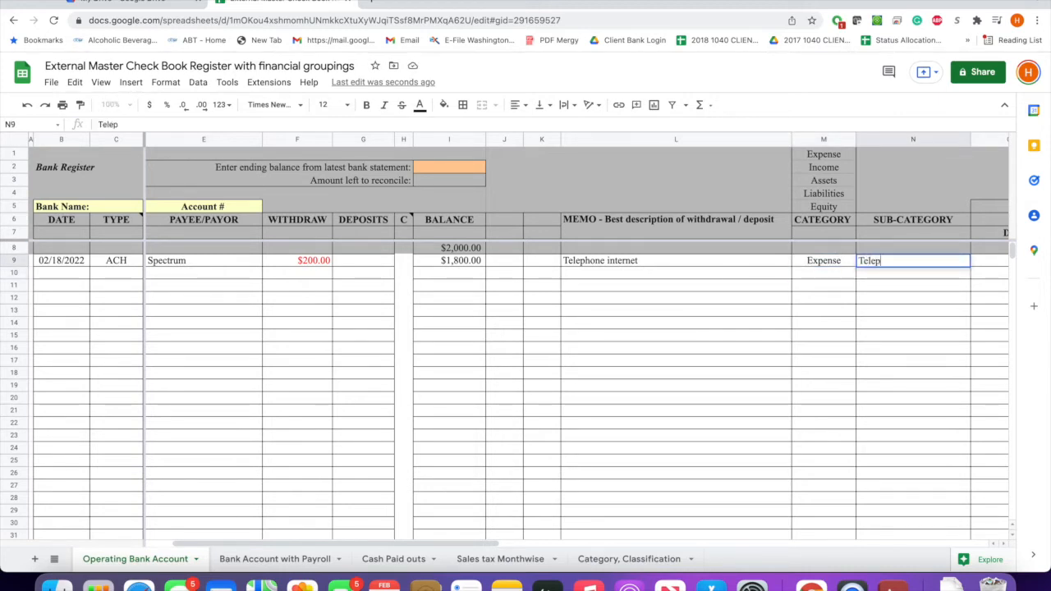
type("hone Expense")
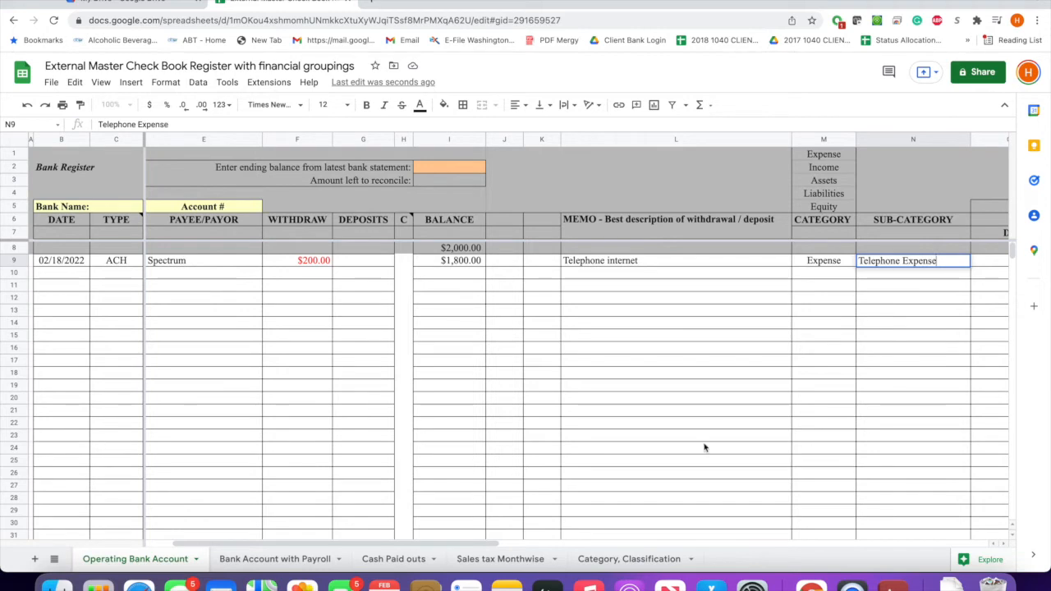
left_click_drag(445, 547, 541, 544)
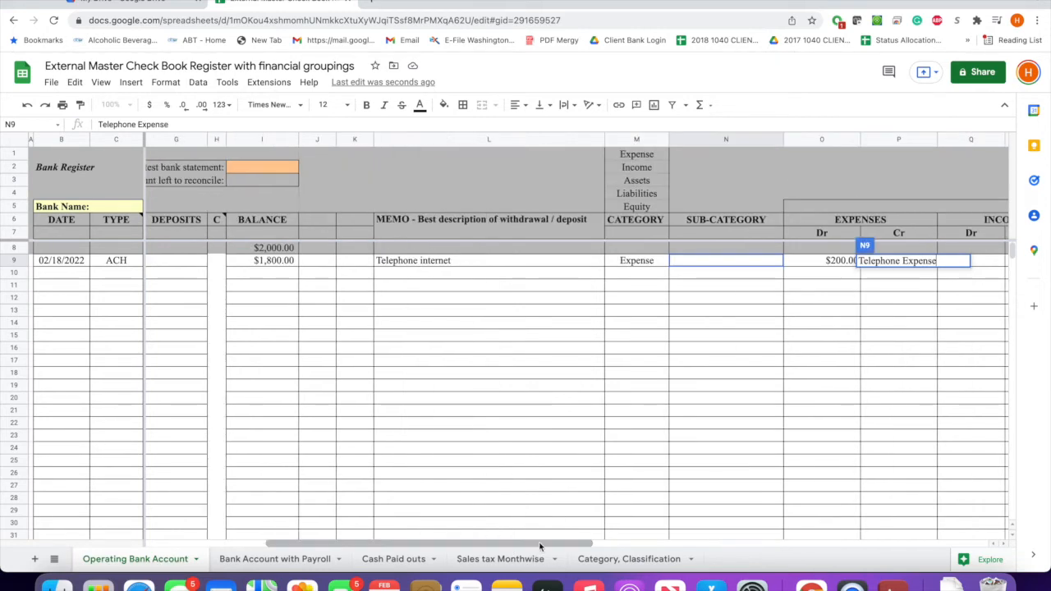
left_click(775, 408)
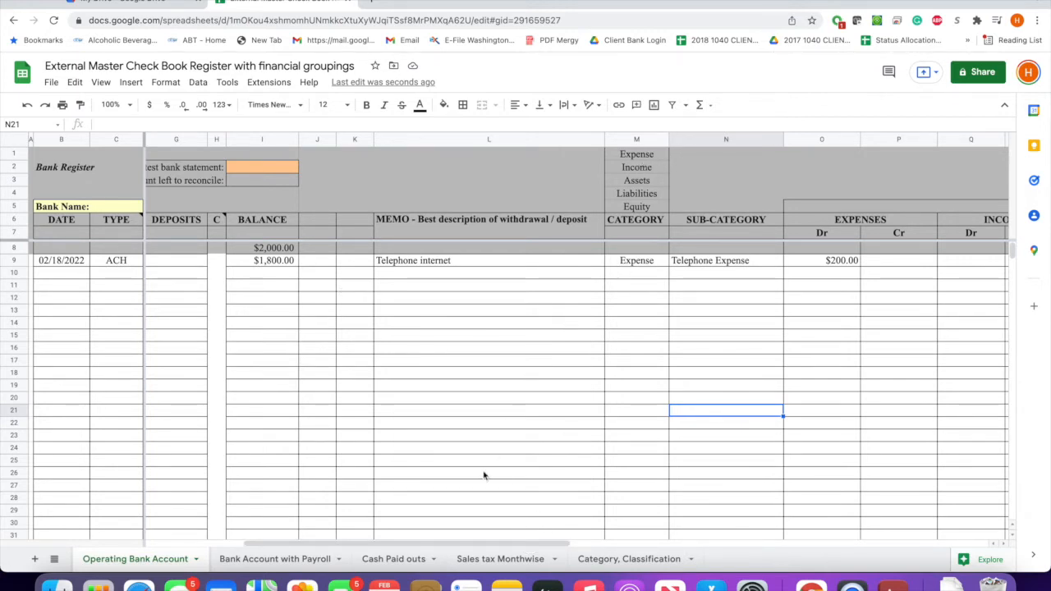
Step: Review the completed Spectrum row, including the formula in its Expenses Dr cell and the office-only debit and credit groupings
left_click_drag(484, 545, 399, 547)
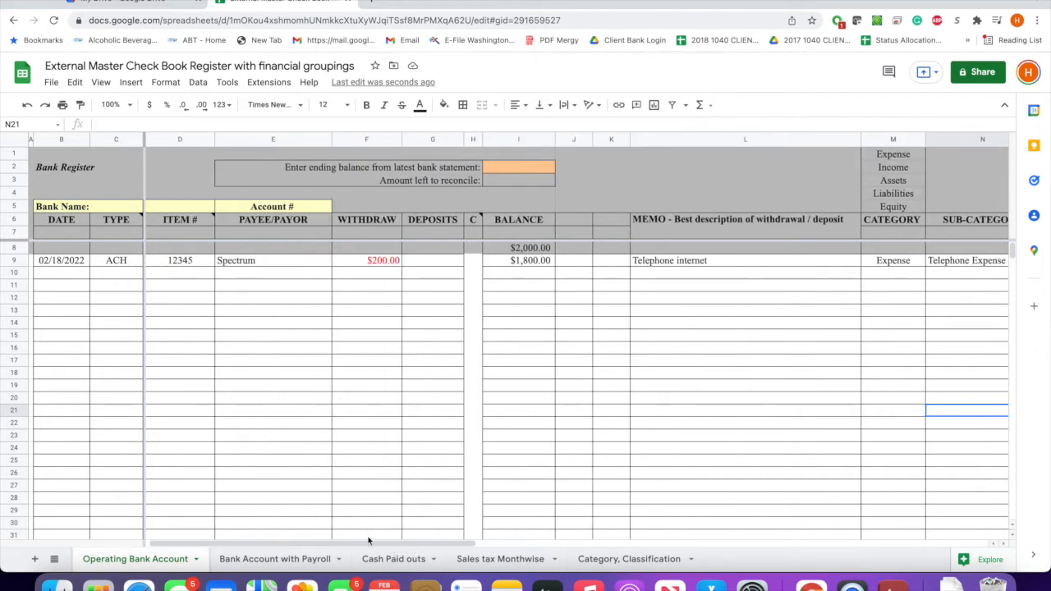
left_click_drag(382, 549, 402, 539)
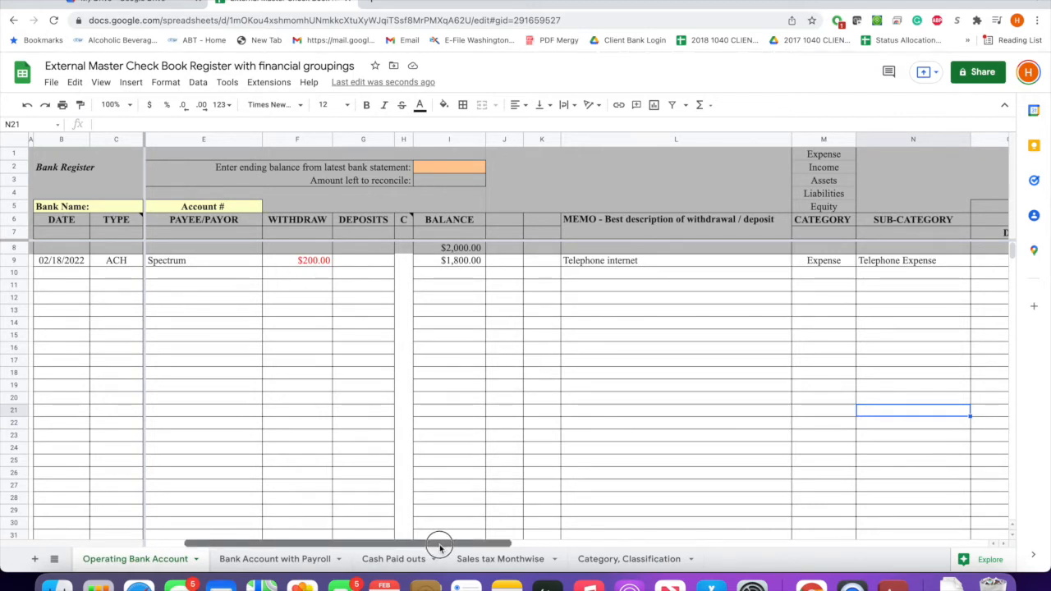
left_click_drag(439, 546, 501, 546)
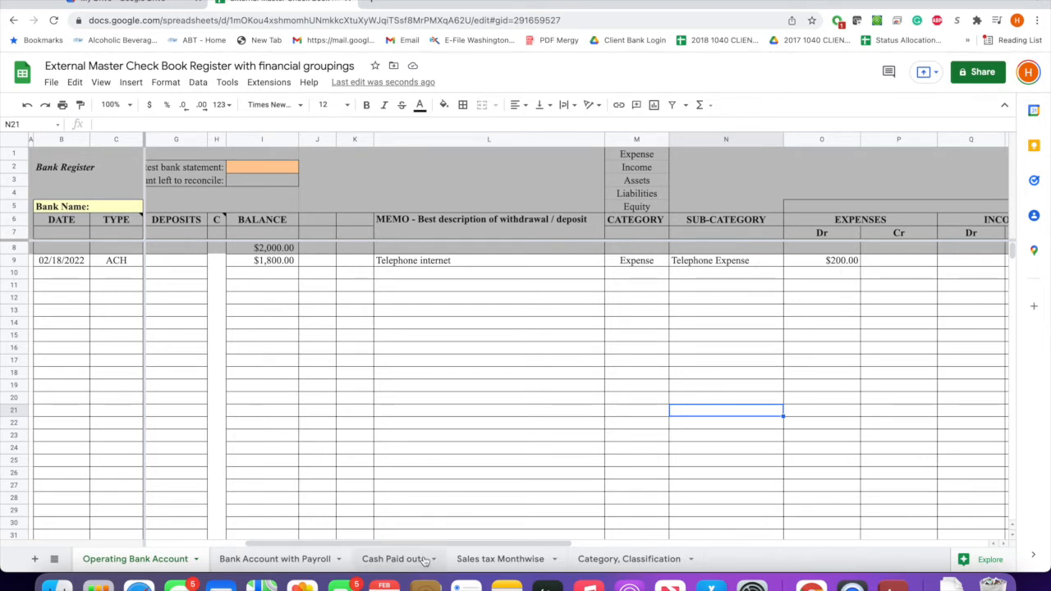
left_click(832, 265)
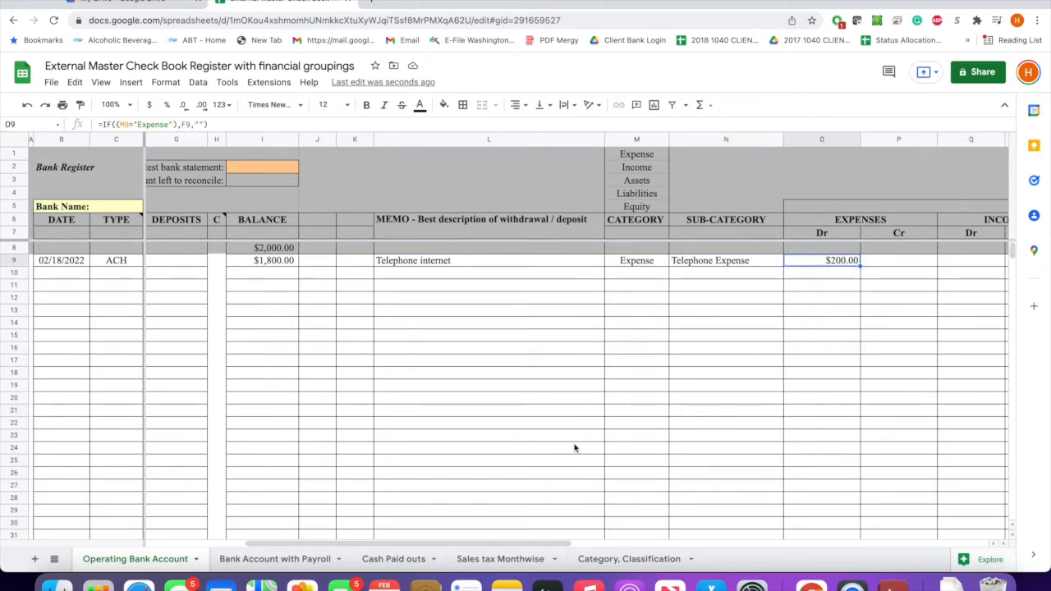
left_click_drag(532, 546, 636, 545)
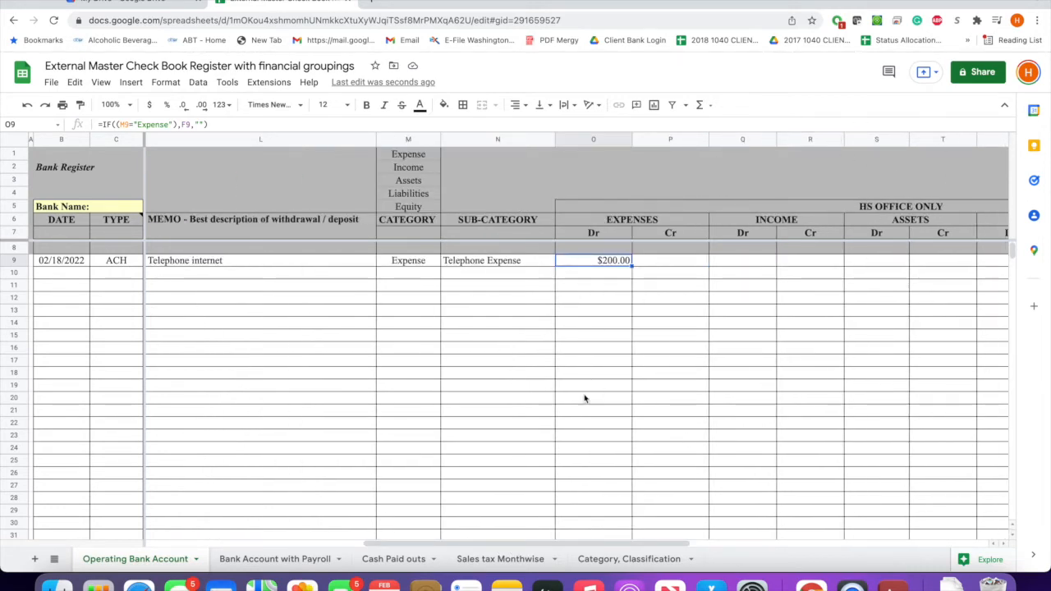
left_click_drag(538, 548, 629, 533)
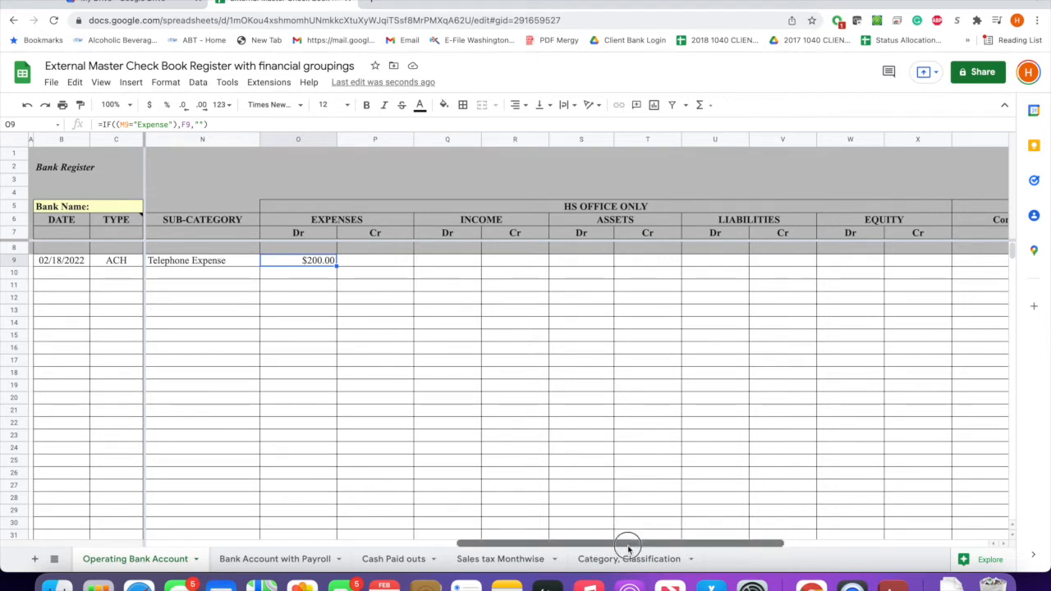
left_click_drag(629, 548, 313, 548)
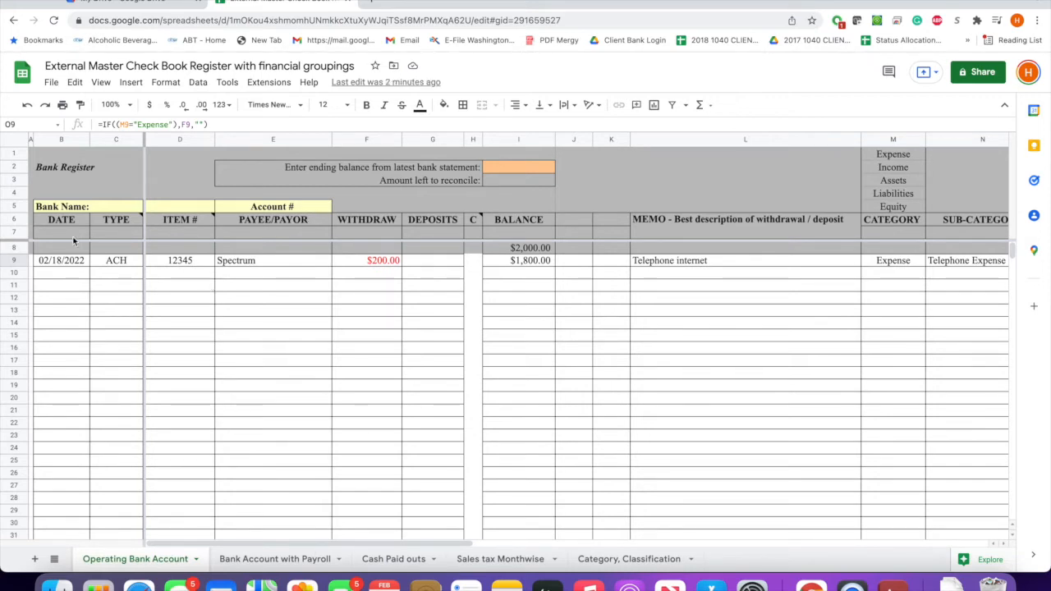
Step: Enter 02/18/2022 as the date of the second transaction in row 10
left_click(71, 274)
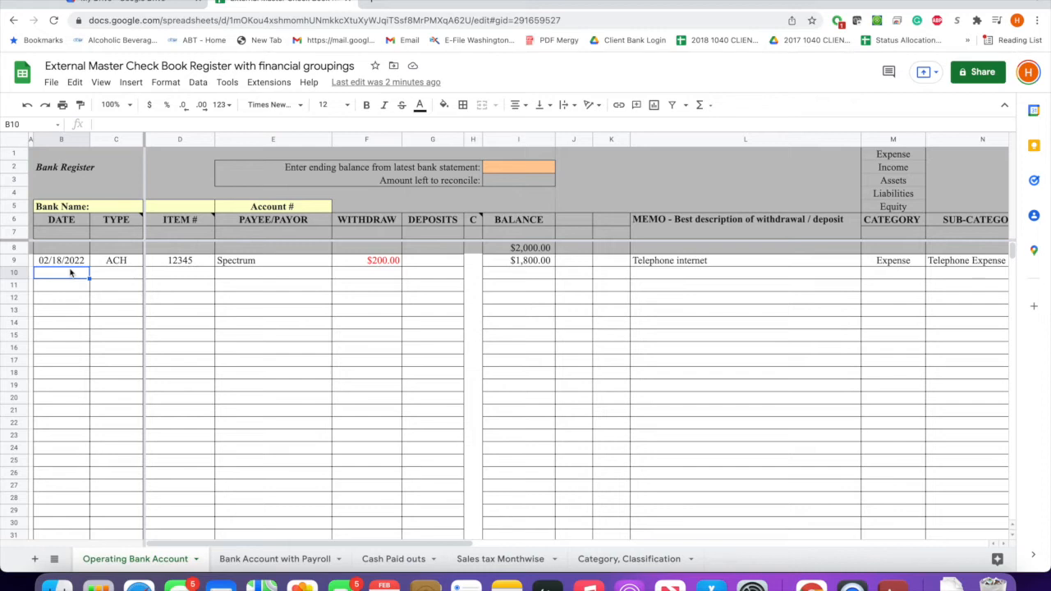
type("02")
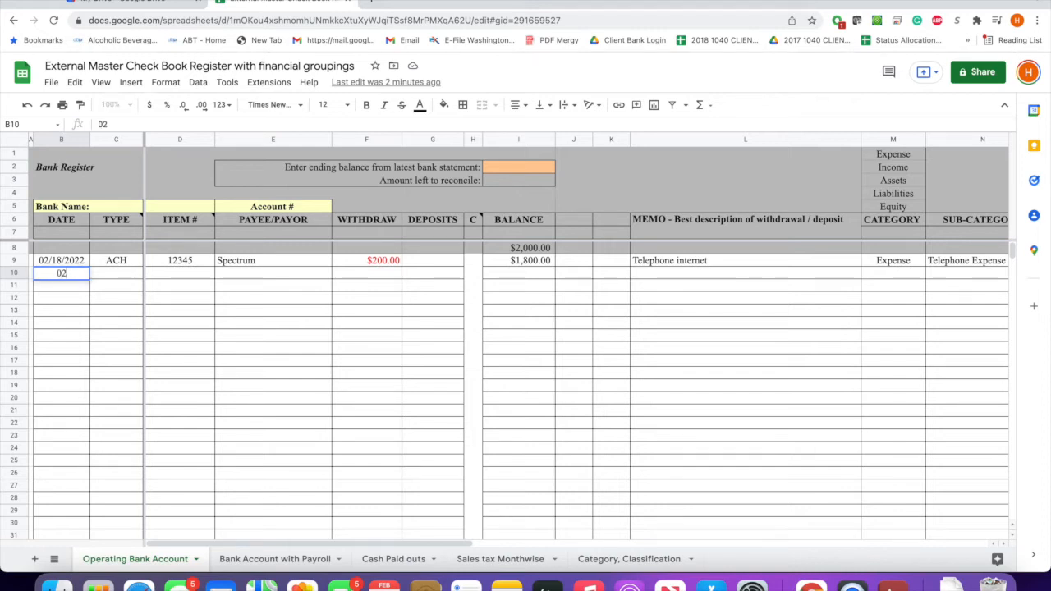
type("/18")
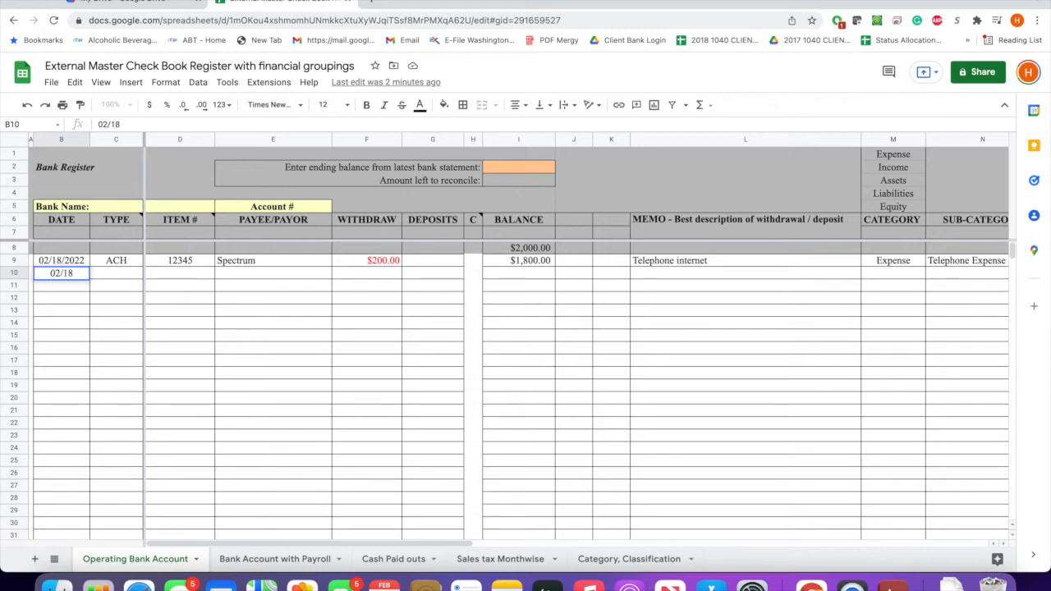
type("/2022")
left_click(113, 279)
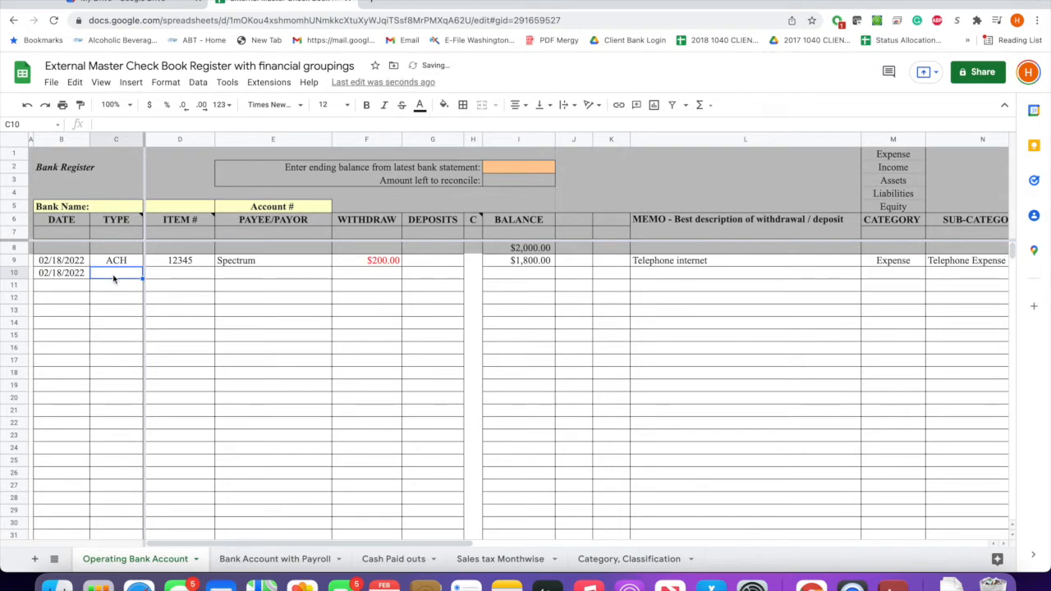
Step: Set the type of the second transaction in row 10 to "deposit" and its item number to 234
mouse_move(142, 218)
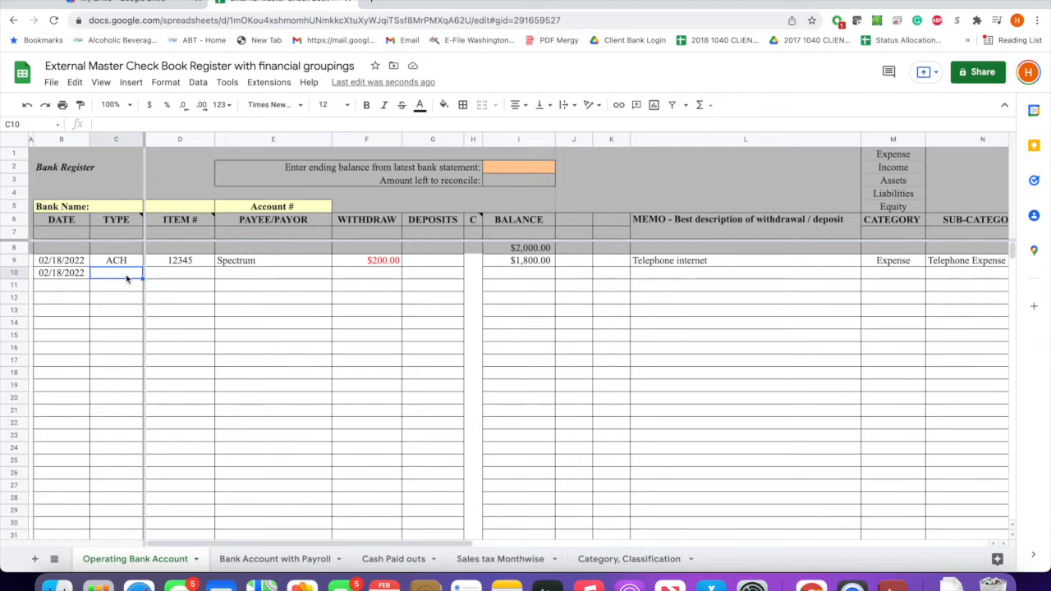
type("deposit")
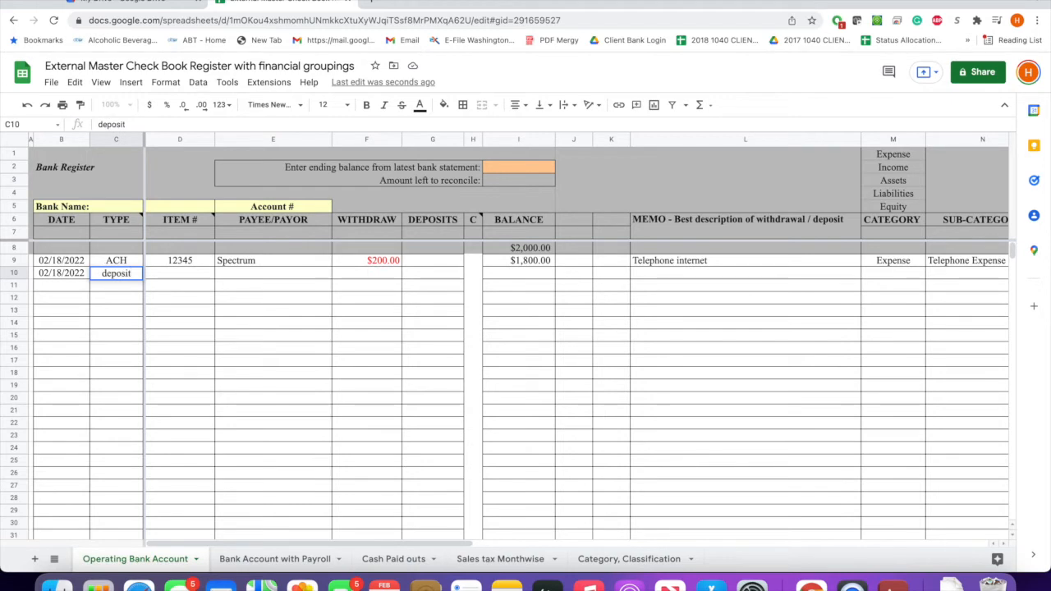
left_click(171, 278)
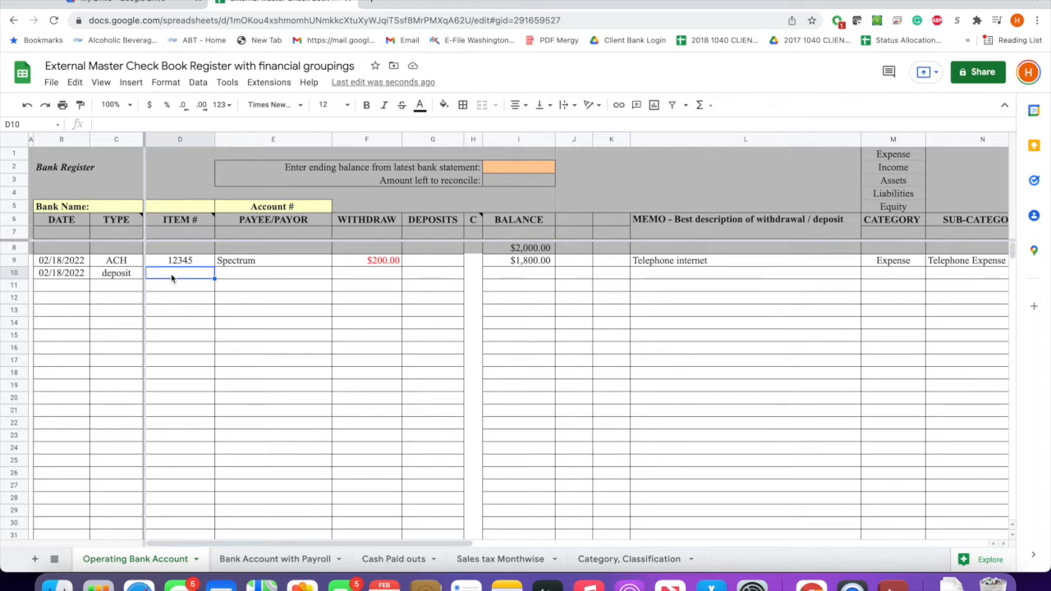
type("234")
Step: Enter "Patients" as the payor of the row 10 transaction and 2500 as its deposit amount
left_click(231, 276)
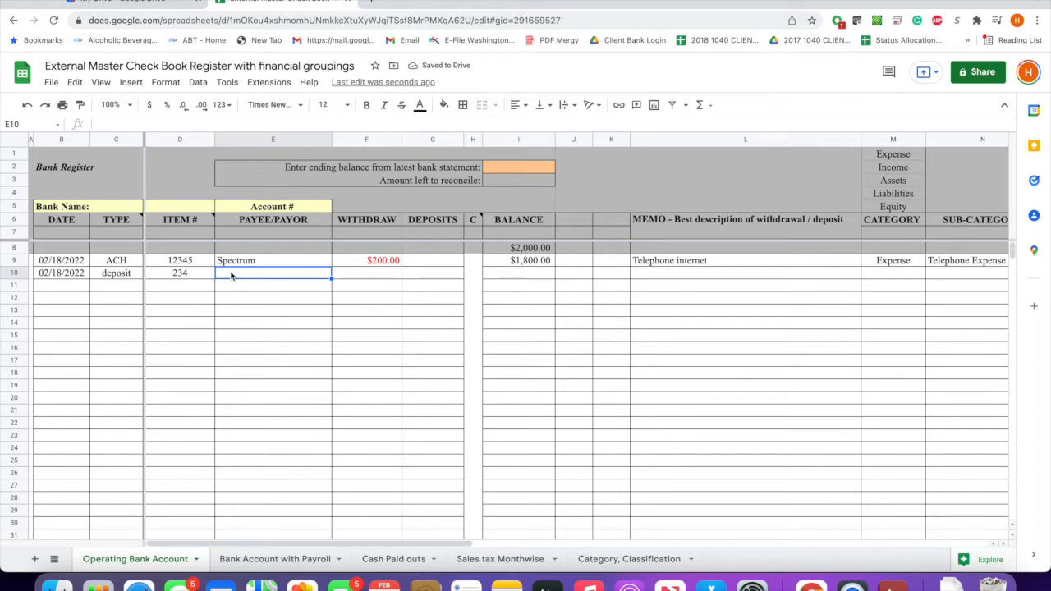
type("Pa")
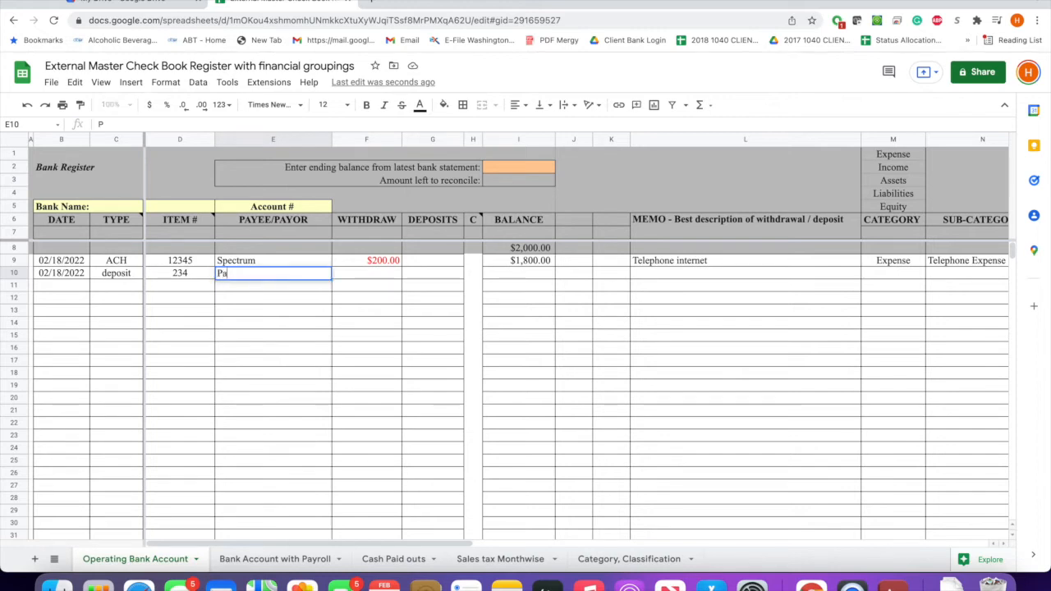
type("tient")
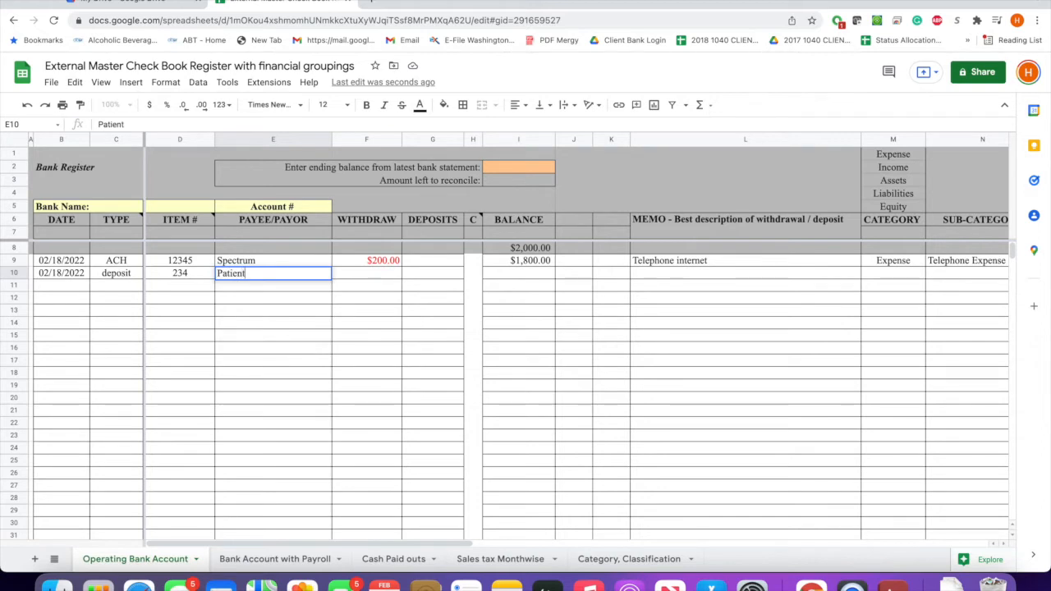
type("s")
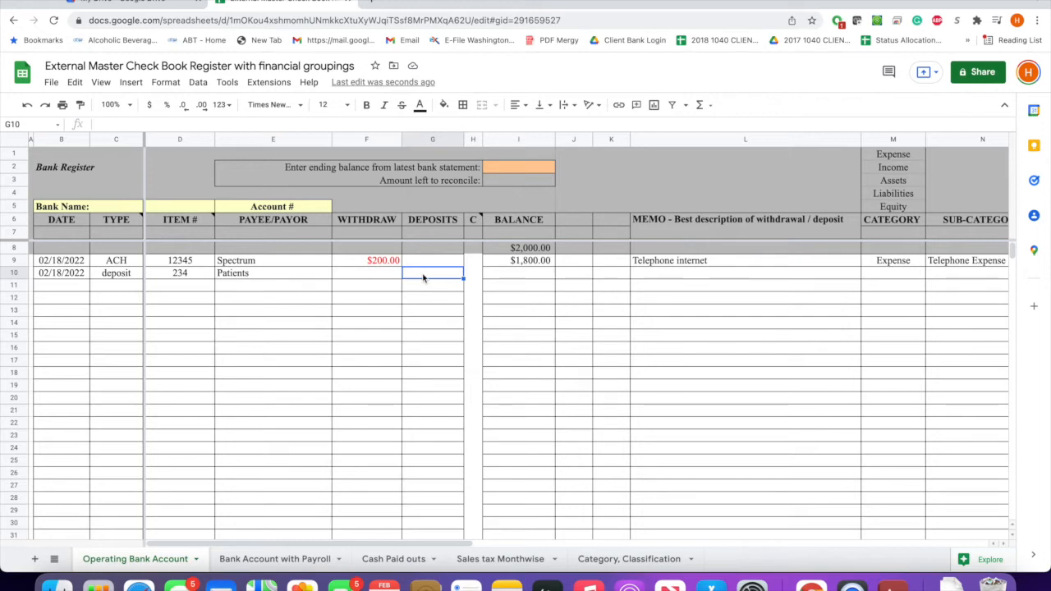
type("2500")
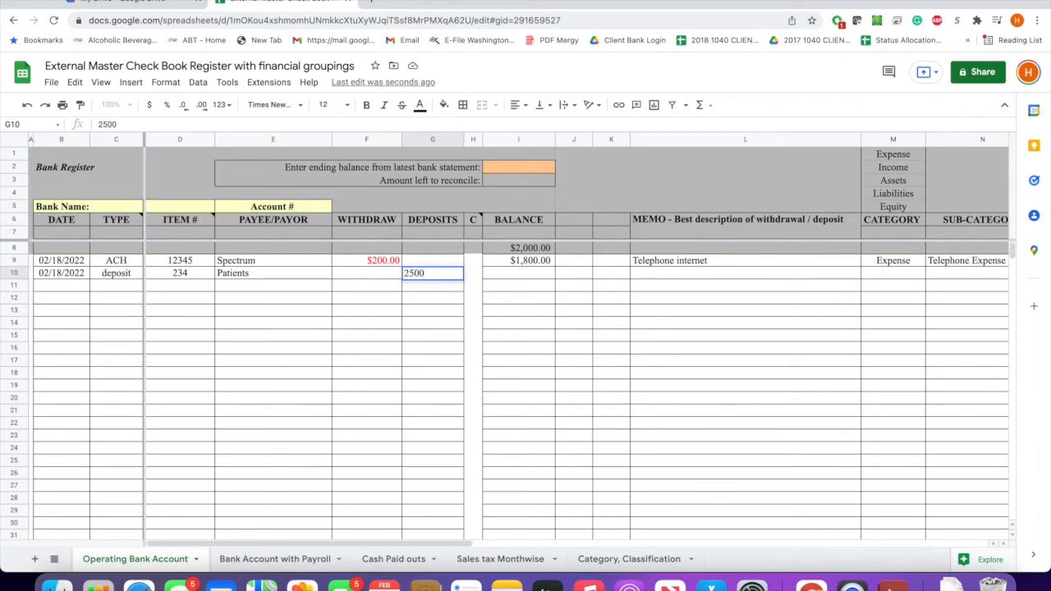
key("Return")
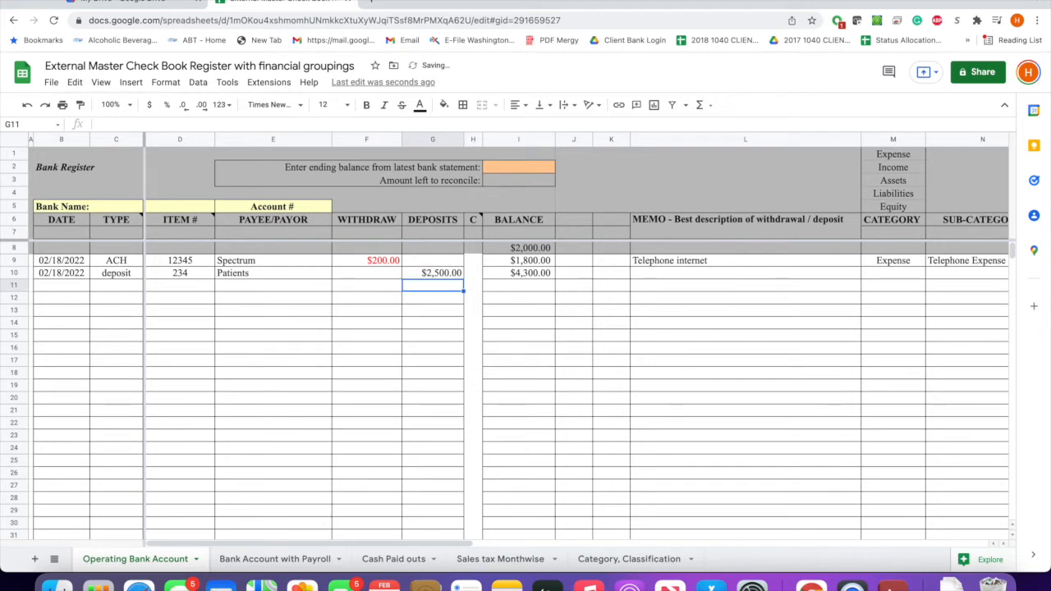
Step: Enter "Revenue" as the memo of the Patients deposit
left_click(757, 276)
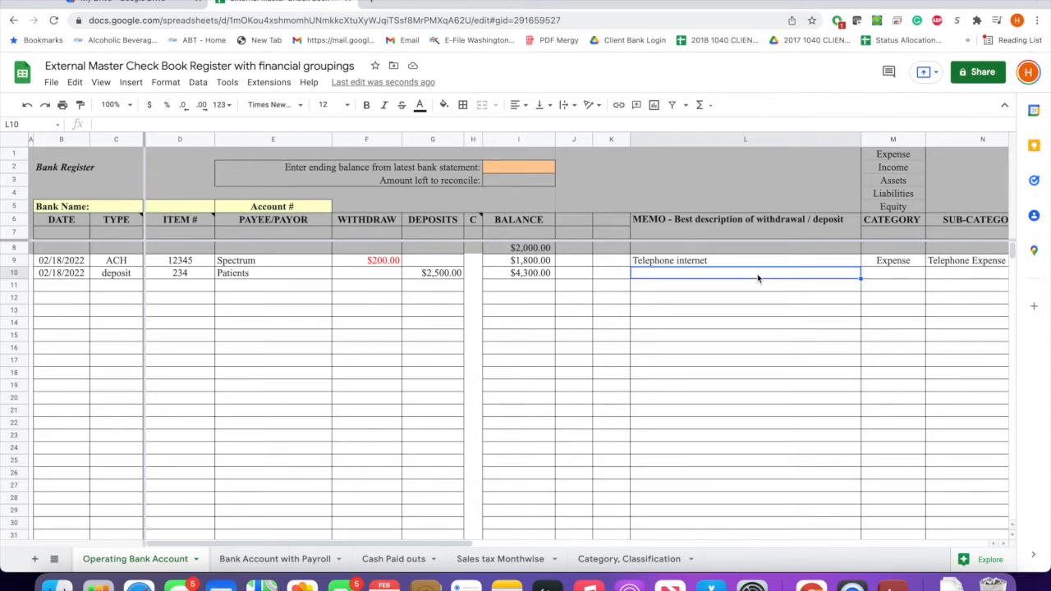
type("Reve")
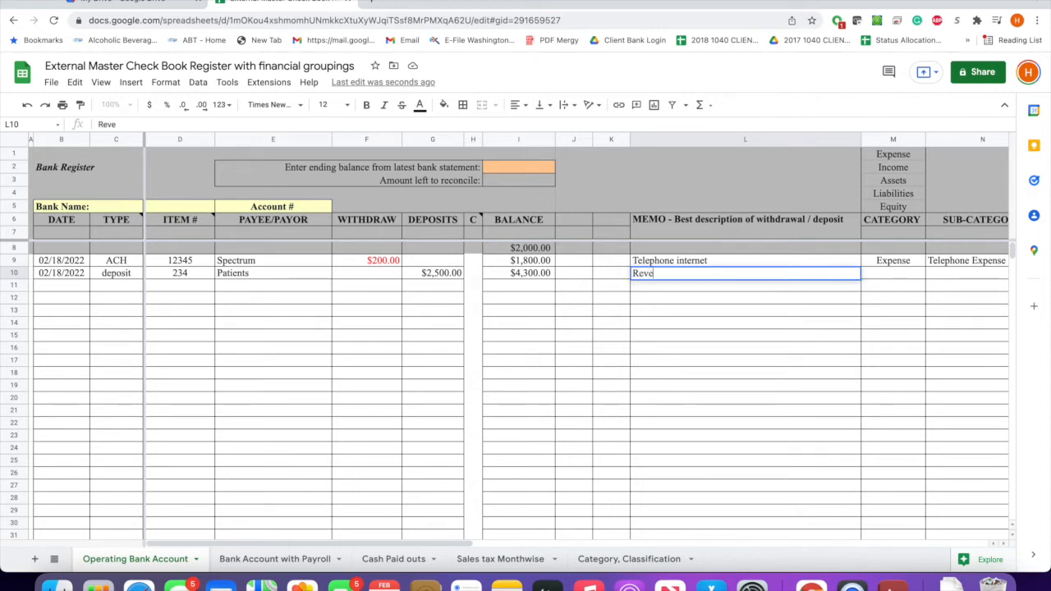
type("nue")
Step: Set both the category and the sub-category of the Patients deposit to Income
left_click(890, 275)
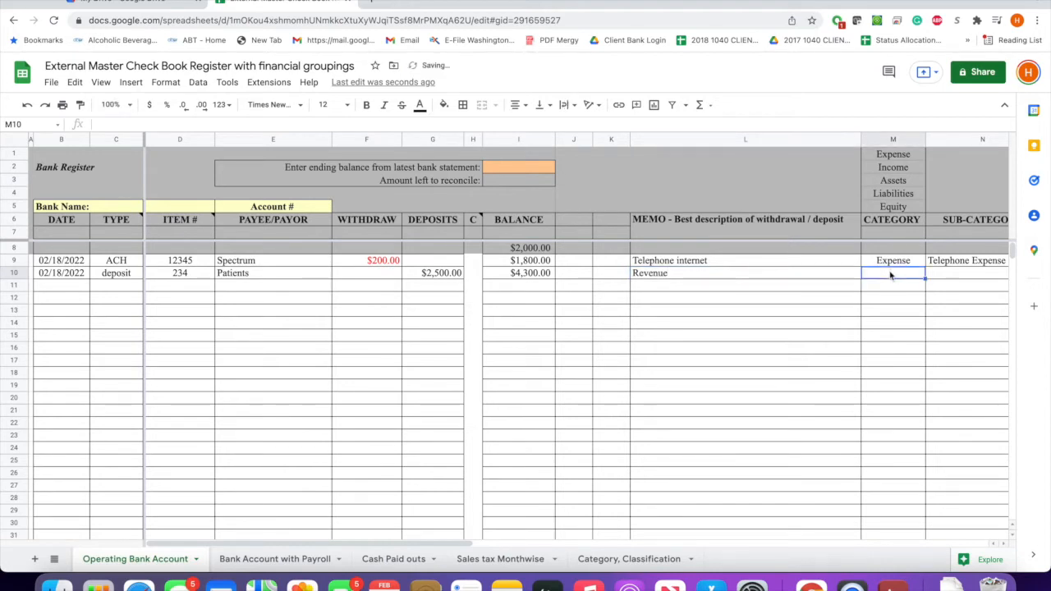
type("i")
key("BackSpace")
type("Income")
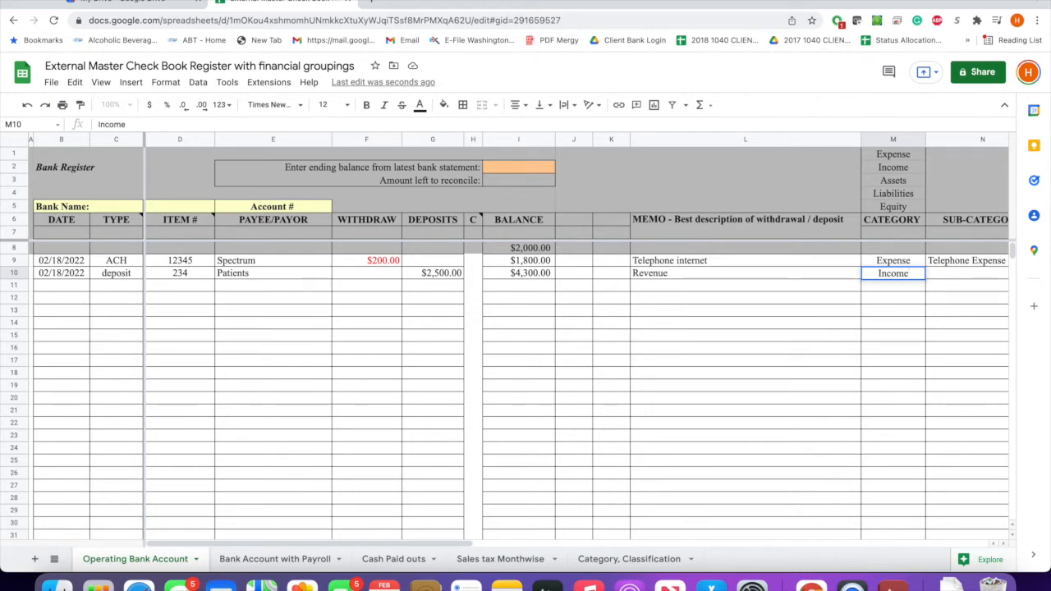
key("Tab")
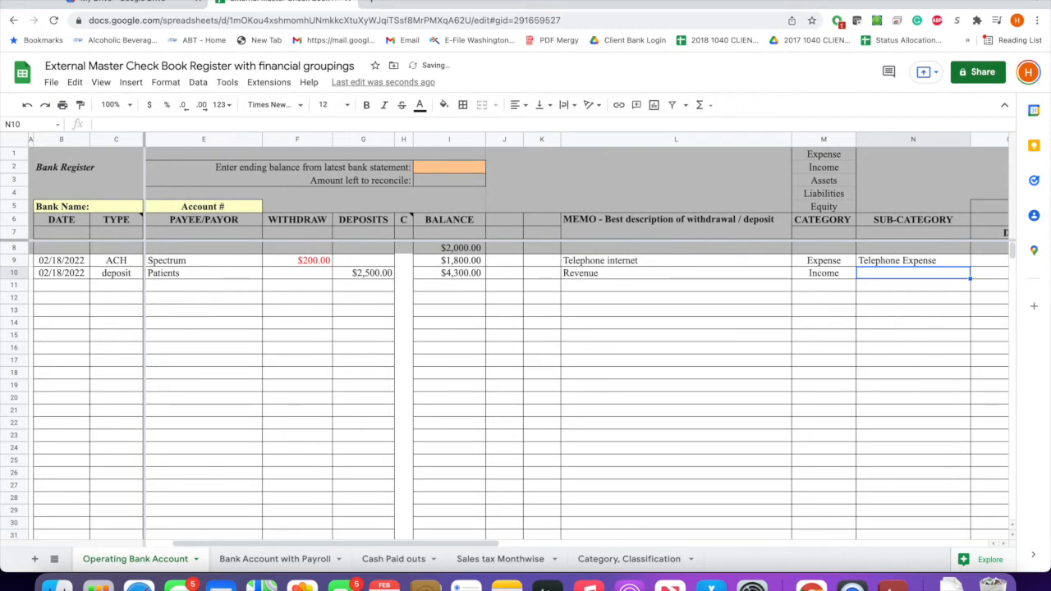
type("Income")
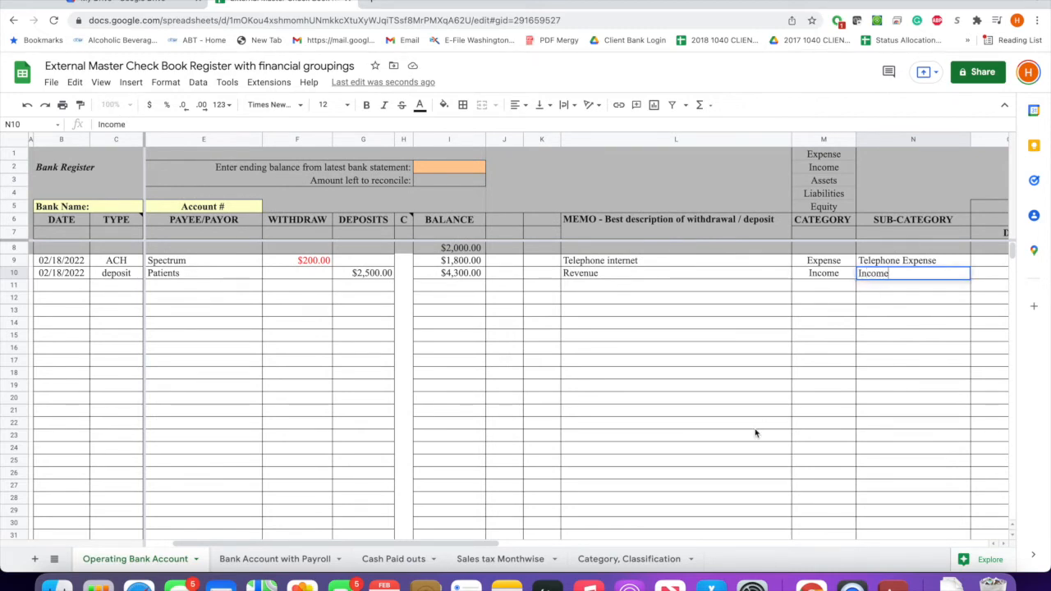
Step: Review the Patients deposit across the office-only debit and credit groupings, including the formula in its Income Cr cell
left_click_drag(483, 547, 678, 544)
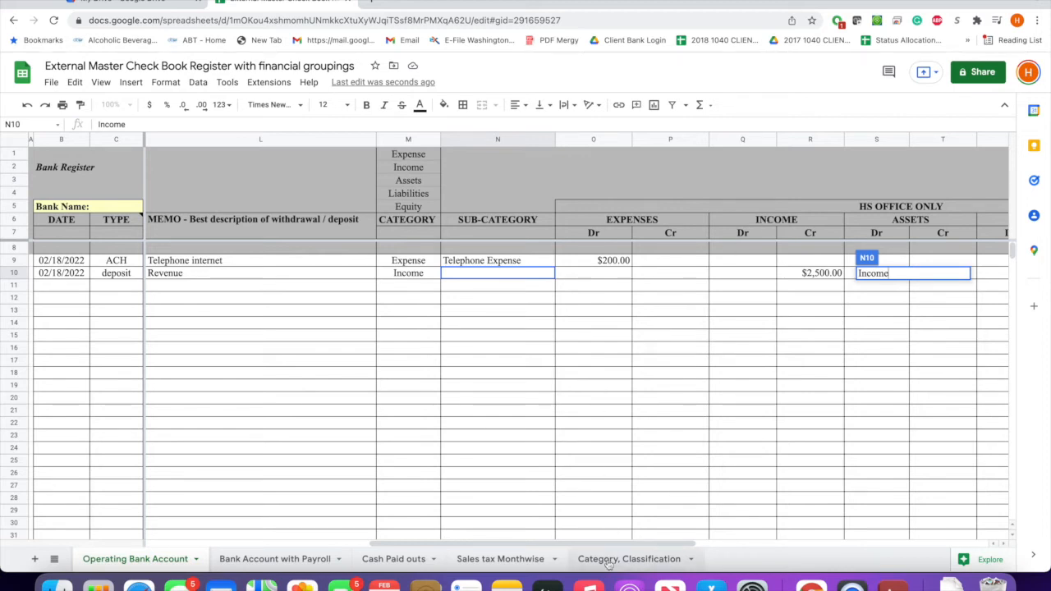
left_click_drag(580, 544, 399, 556)
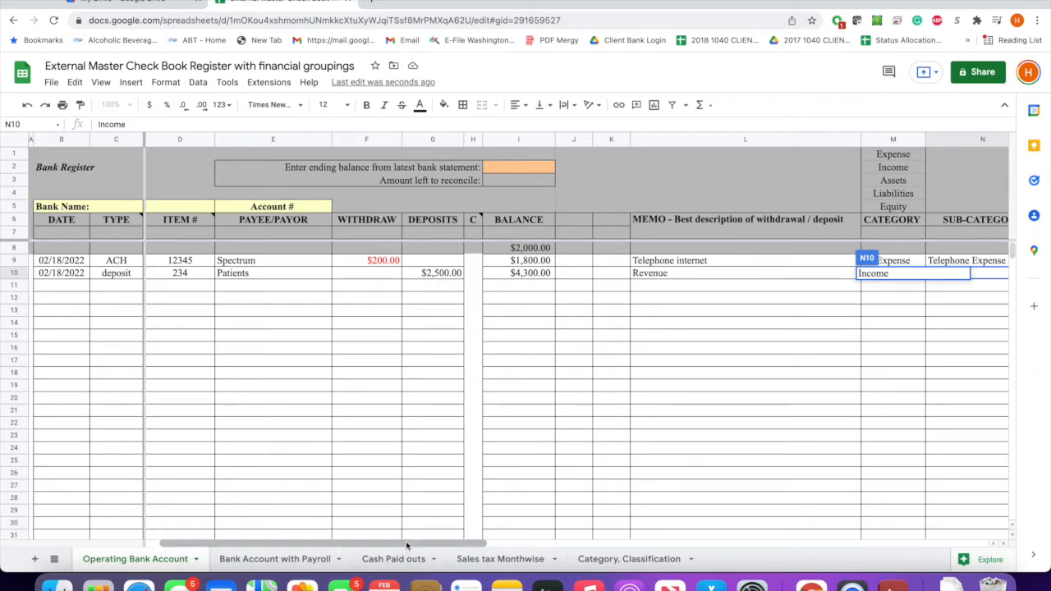
left_click_drag(406, 544, 708, 541)
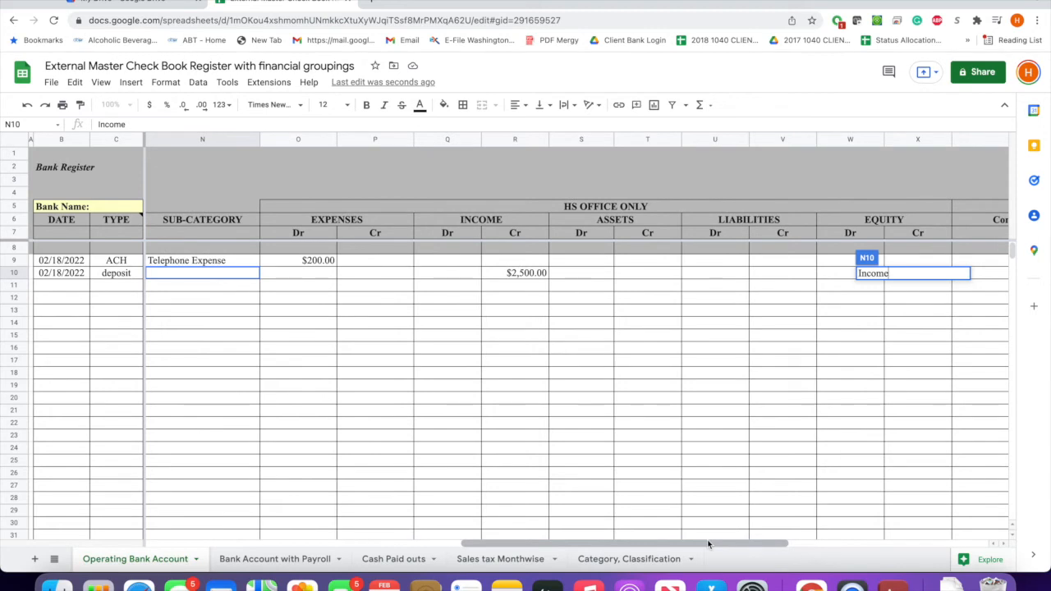
left_click_drag(707, 546, 775, 543)
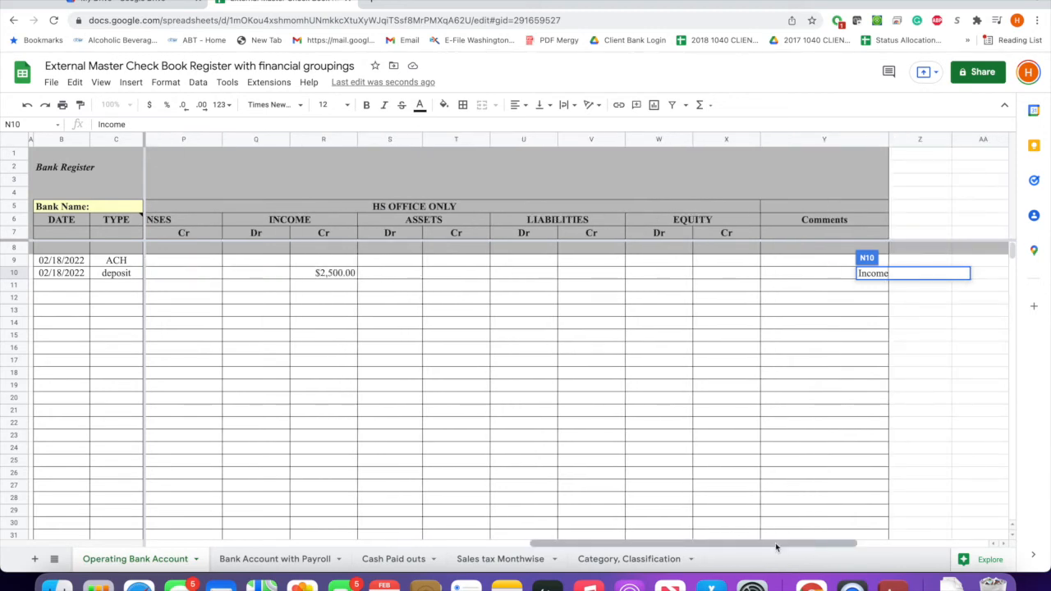
left_click(349, 274)
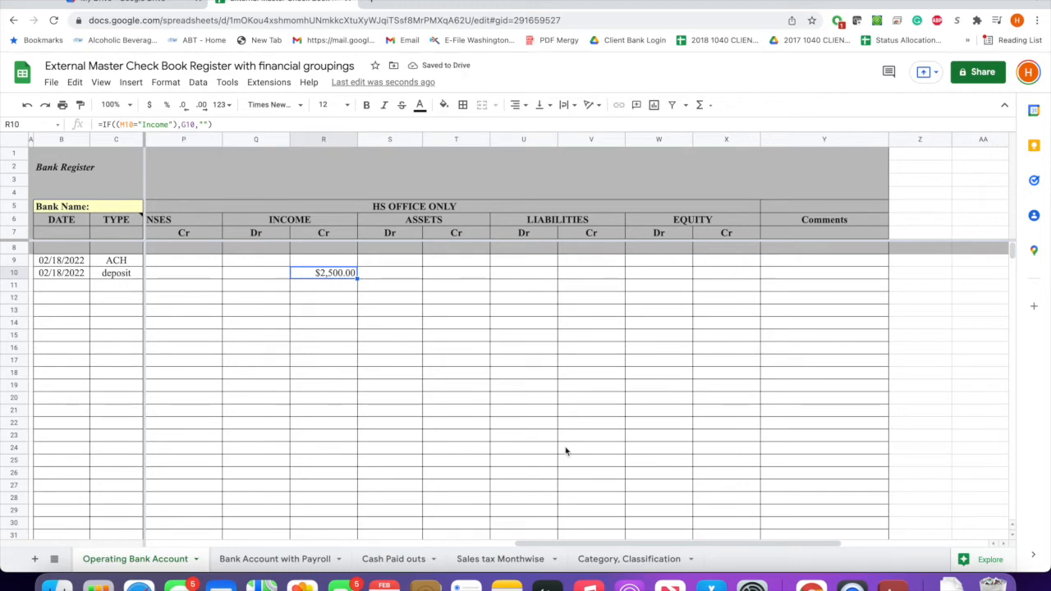
Step: Start a third transaction in row 11 with the date 02/23/22 and the type "deposit"
left_click_drag(615, 545, 234, 546)
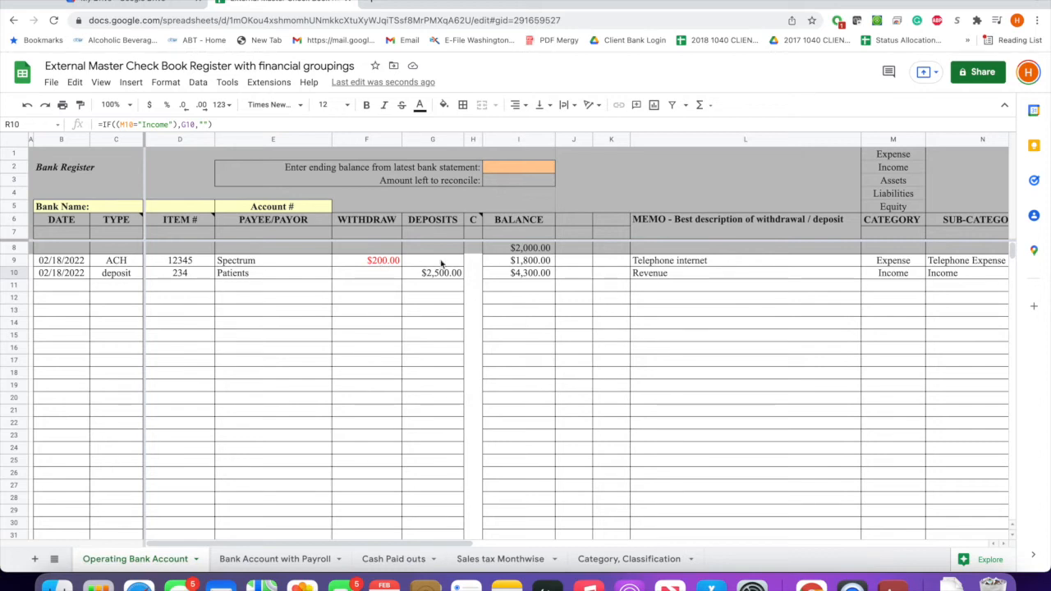
left_click(81, 288)
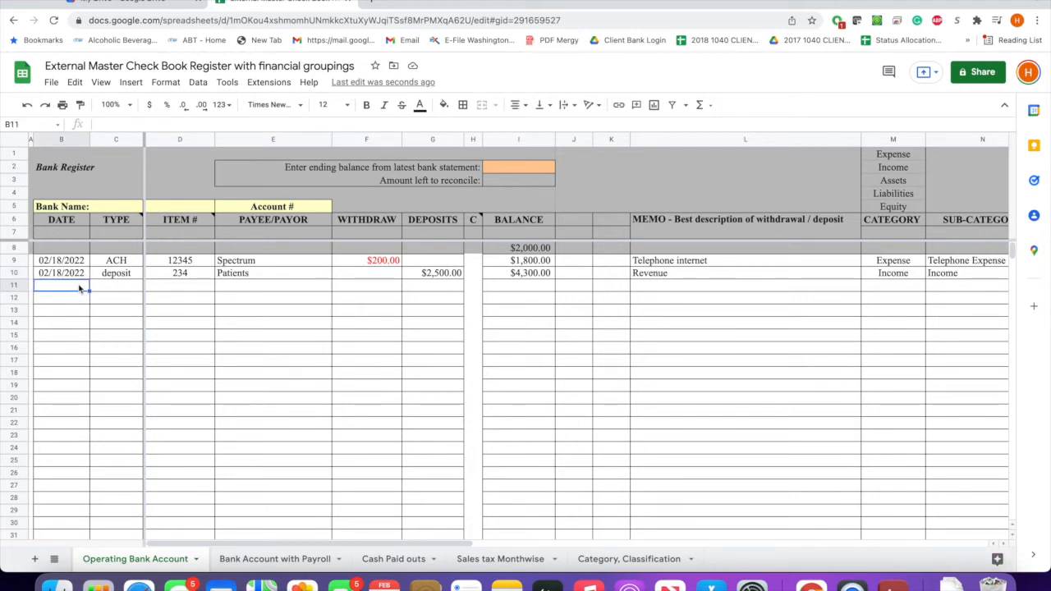
type("02/23")
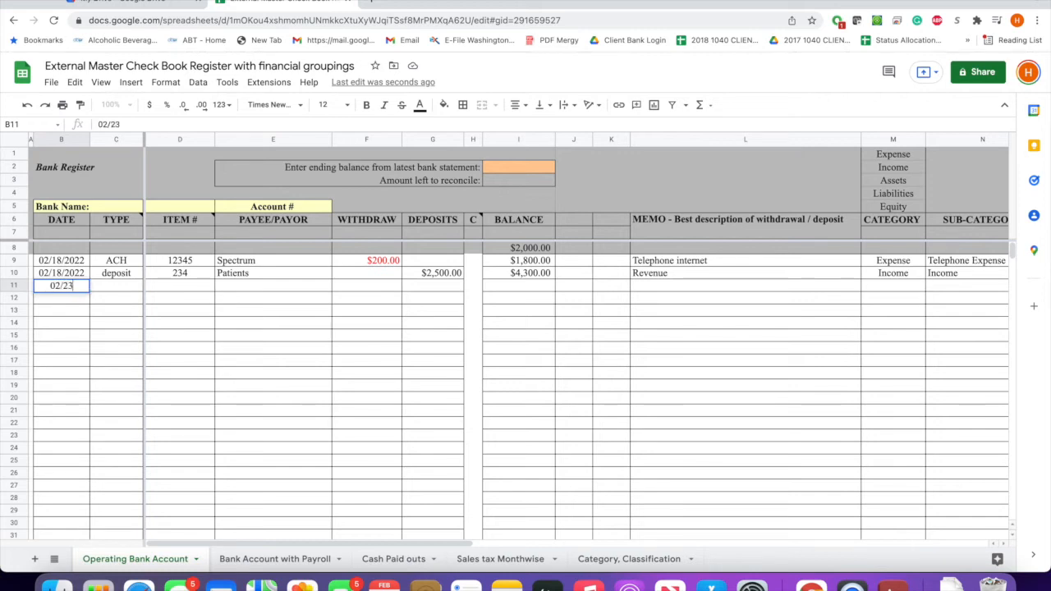
type("/22")
left_click(114, 289)
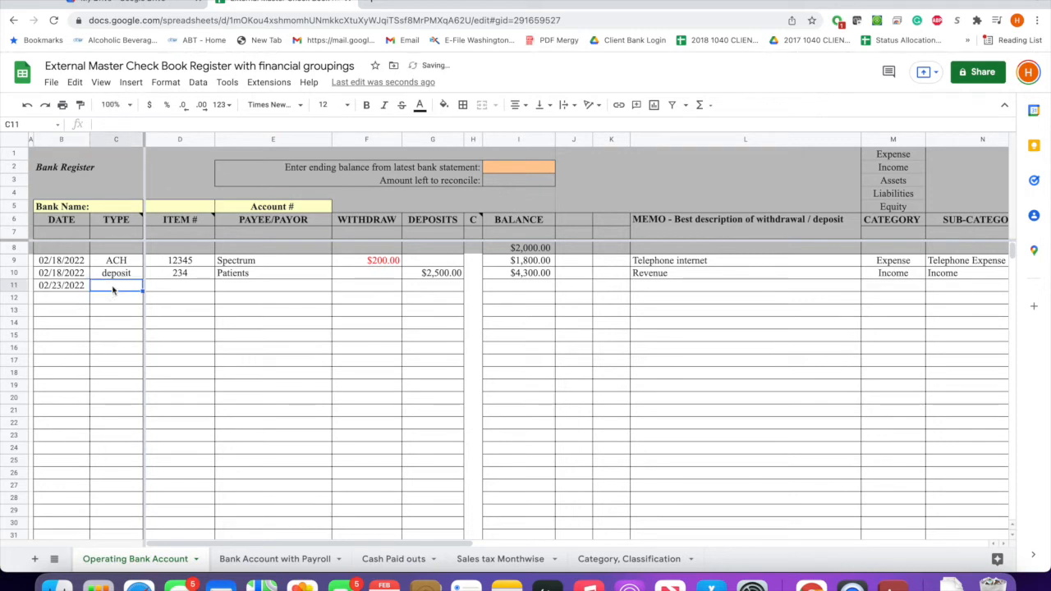
type("deposit")
Step: Enter 567 as the item number and "Spectrum" as the payor of the row 11 transaction
left_click(184, 286)
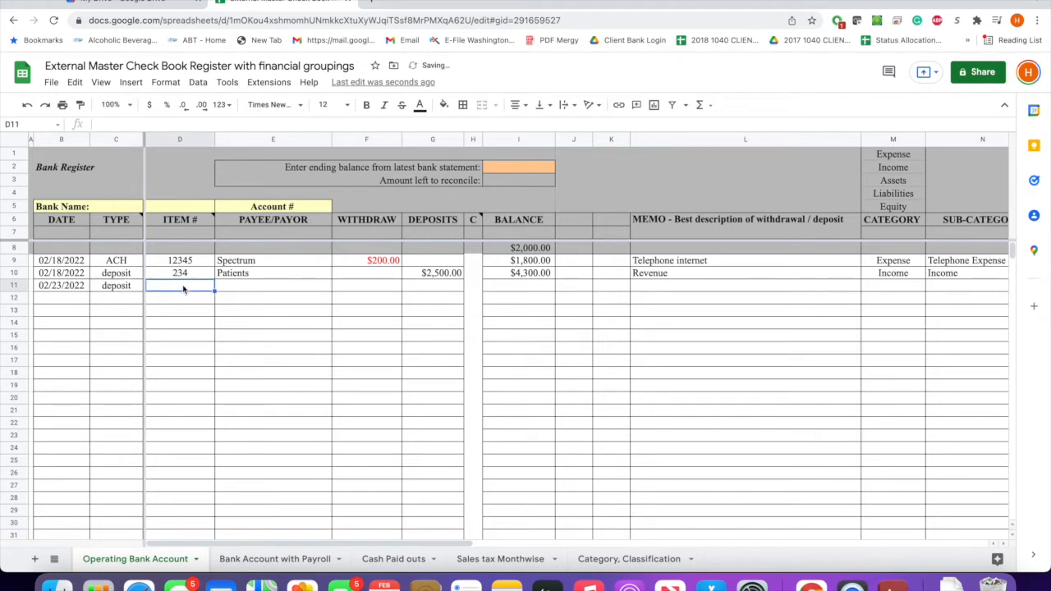
type("567")
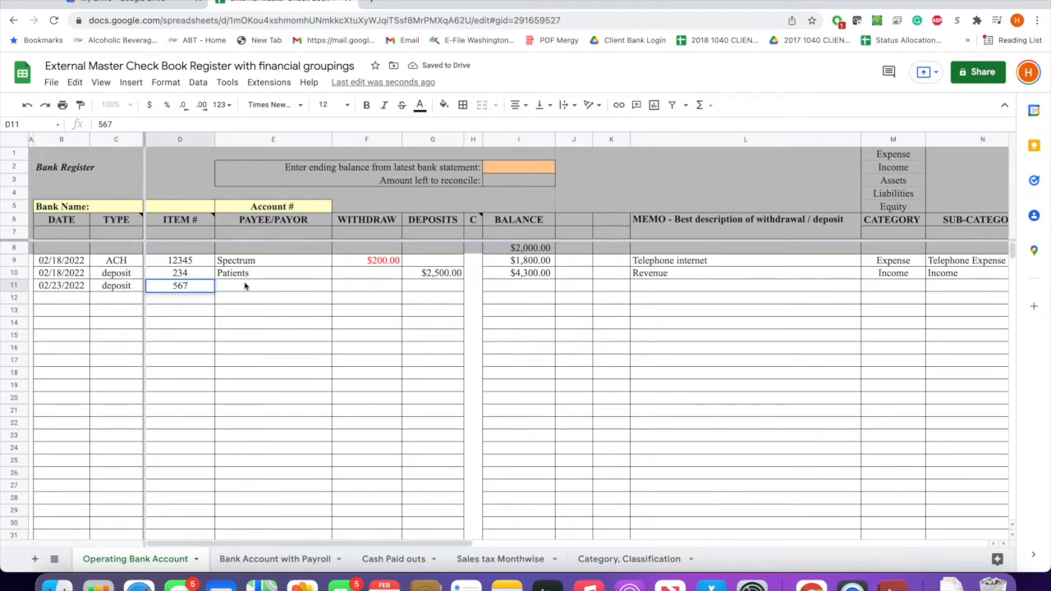
left_click(245, 285)
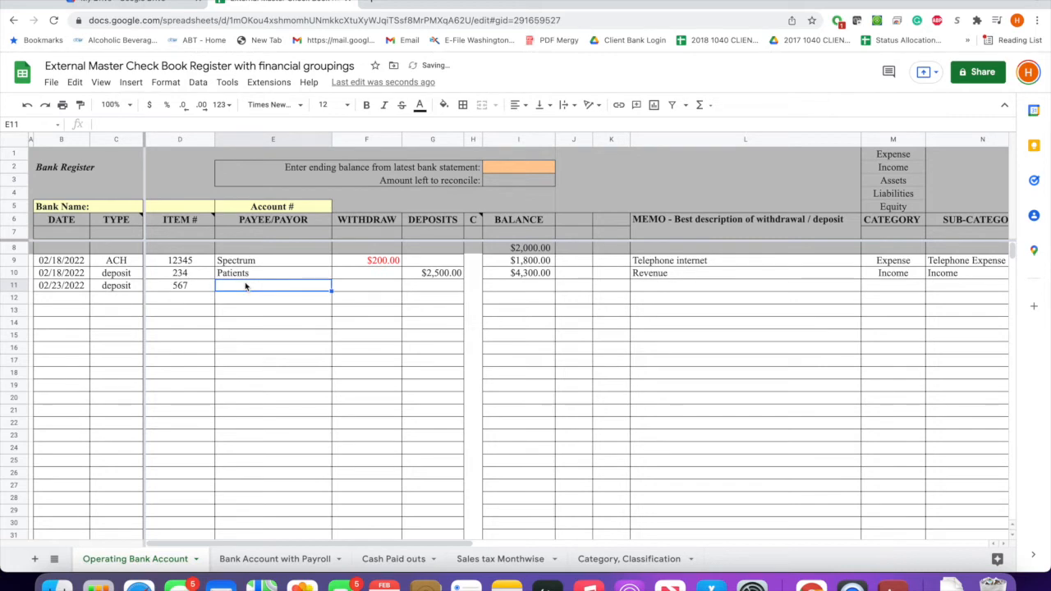
type("Spectrum")
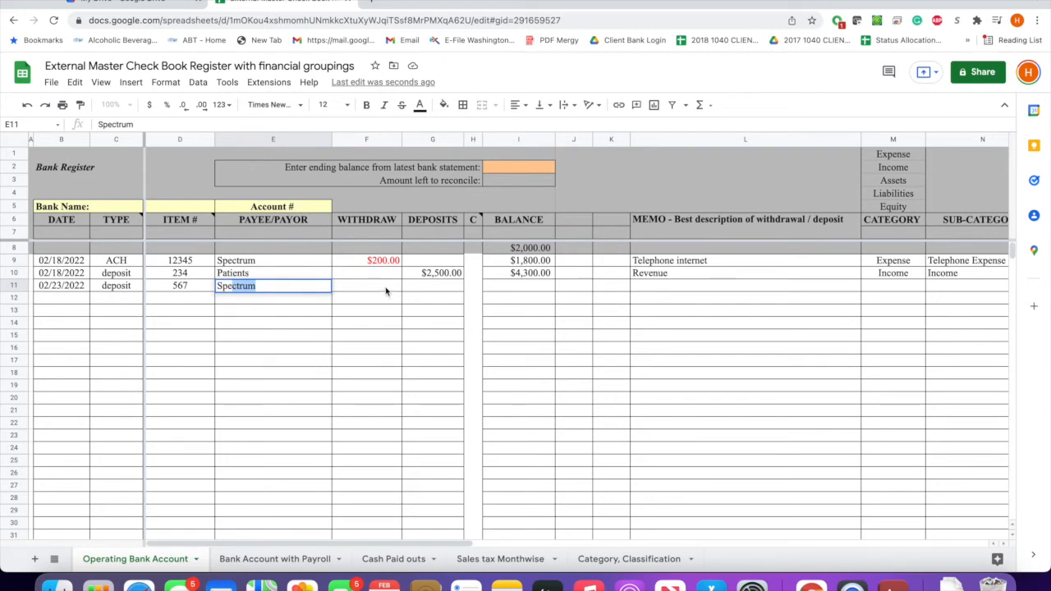
Step: Enter 50 as the deposit amount of the Spectrum transaction in row 11
left_click(416, 286)
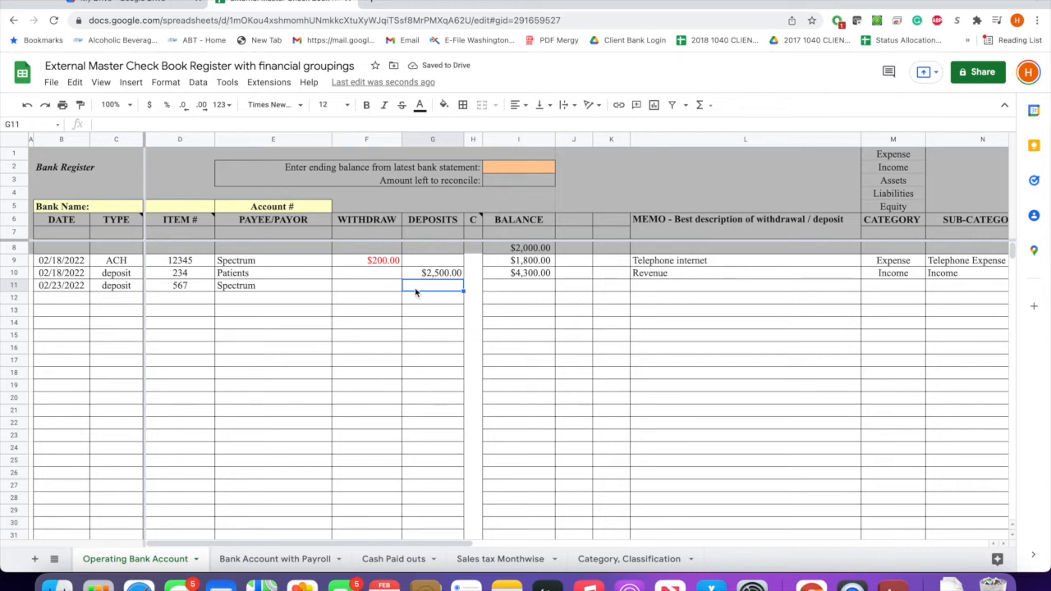
type("50")
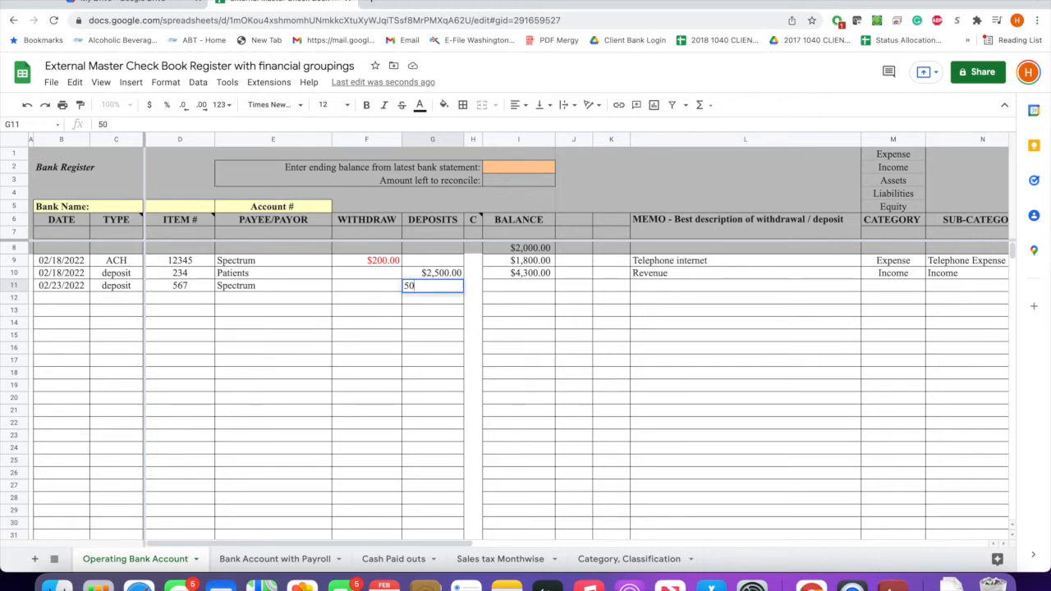
key("Return")
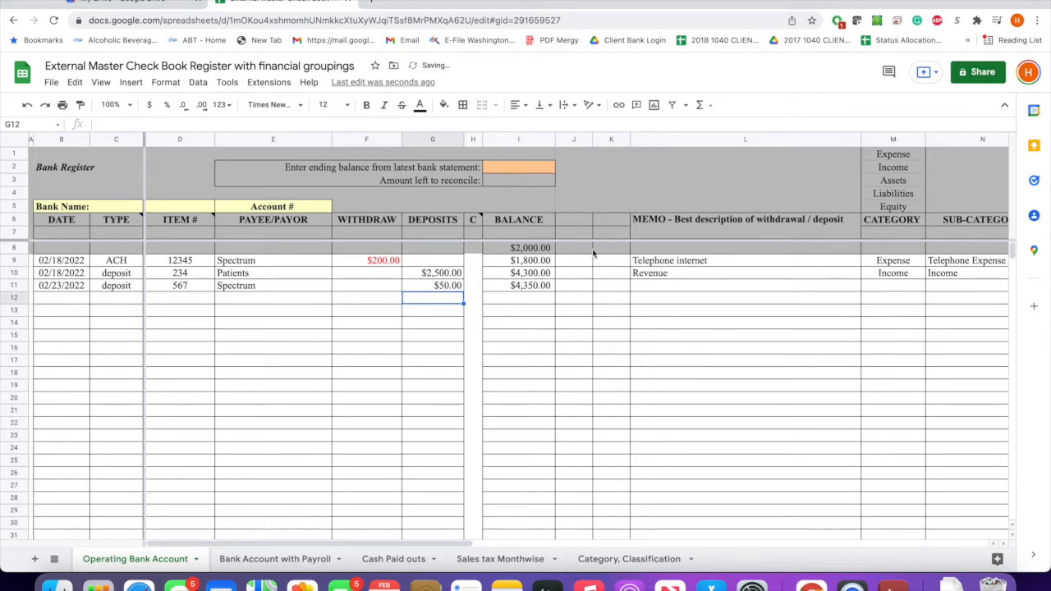
Step: Enter "Telephone refund" as the memo of the Spectrum deposit in row 11
left_click(646, 291)
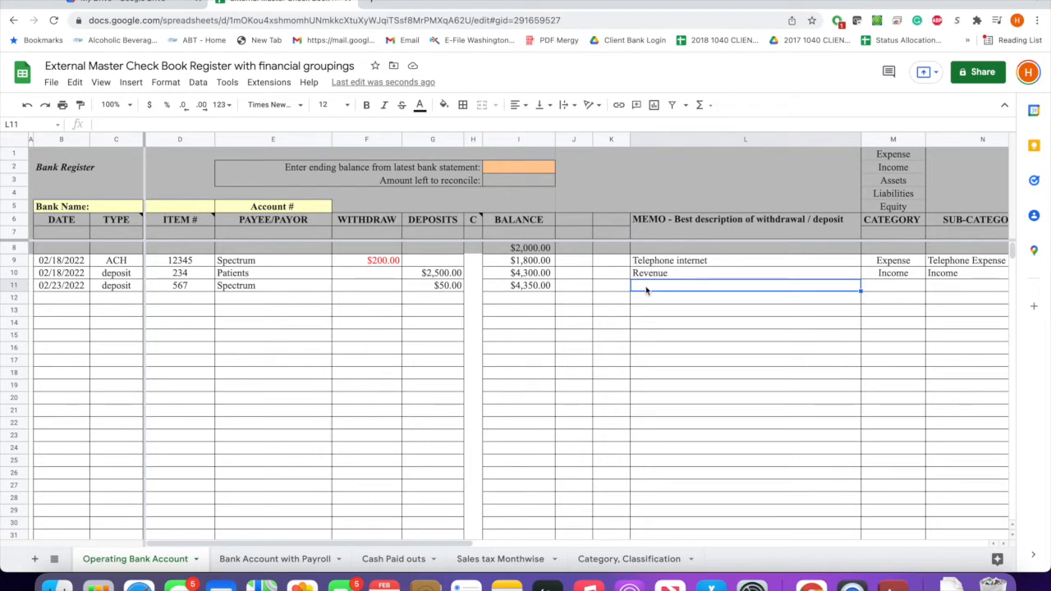
type("Telepho")
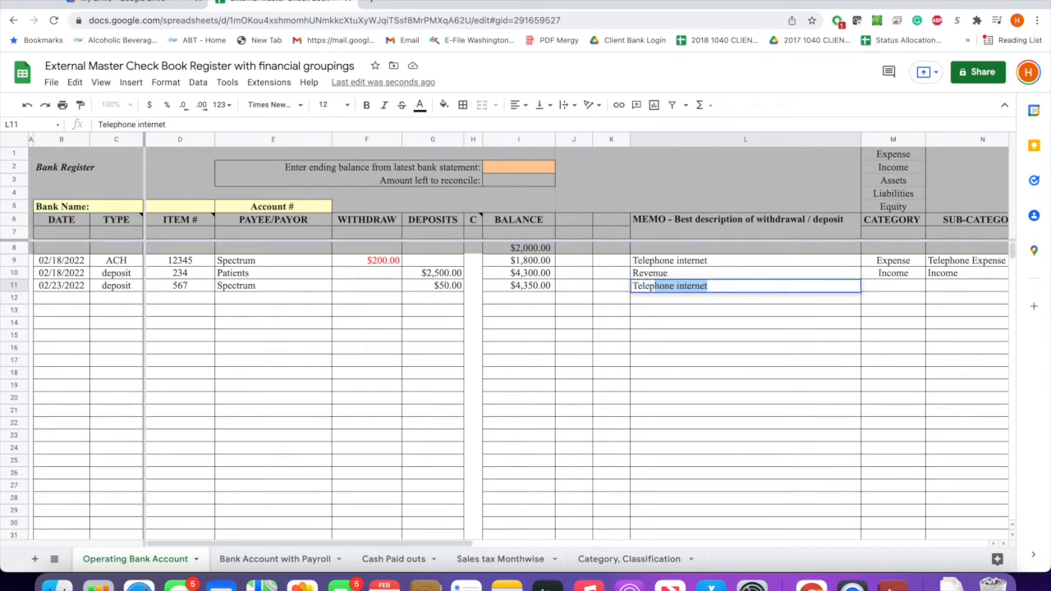
type("ne refund")
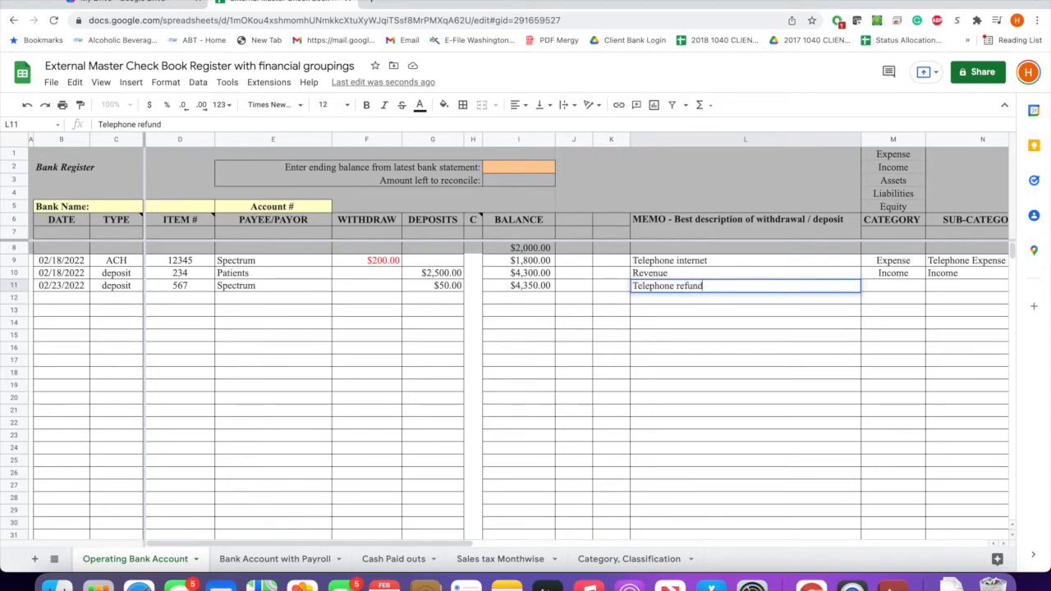
left_click(912, 289)
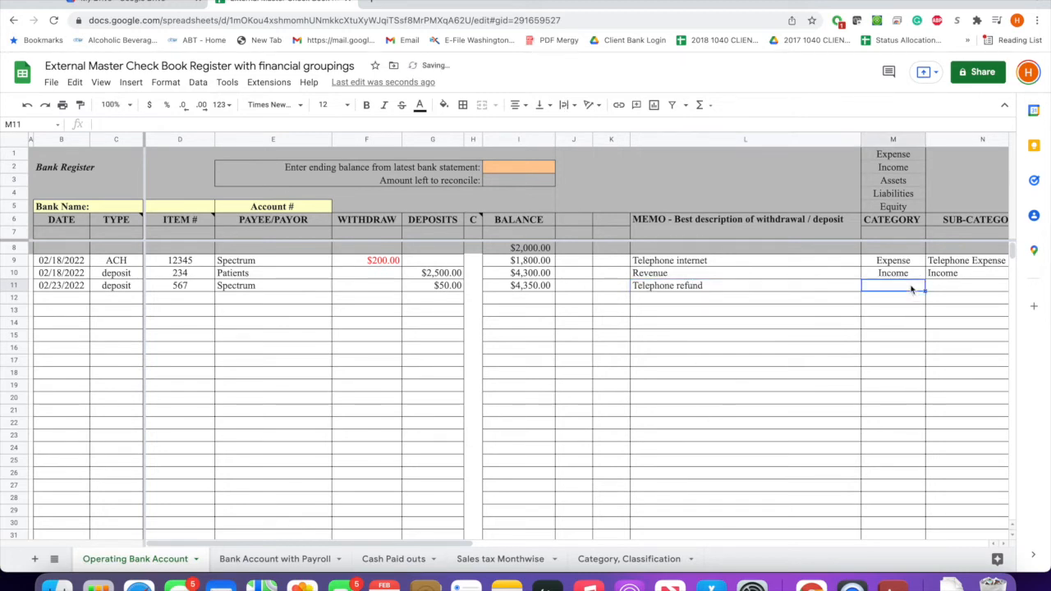
Step: Categorize the row 11 Spectrum refund as "Expense" with the sub-category "Telephone Expense"
type("Ex")
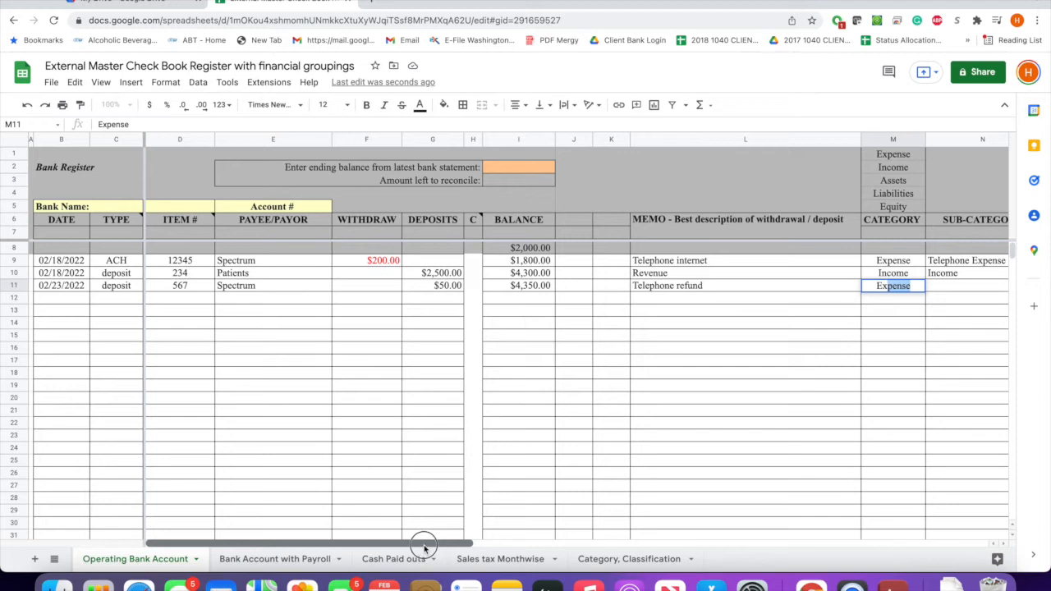
left_click_drag(423, 543, 587, 526)
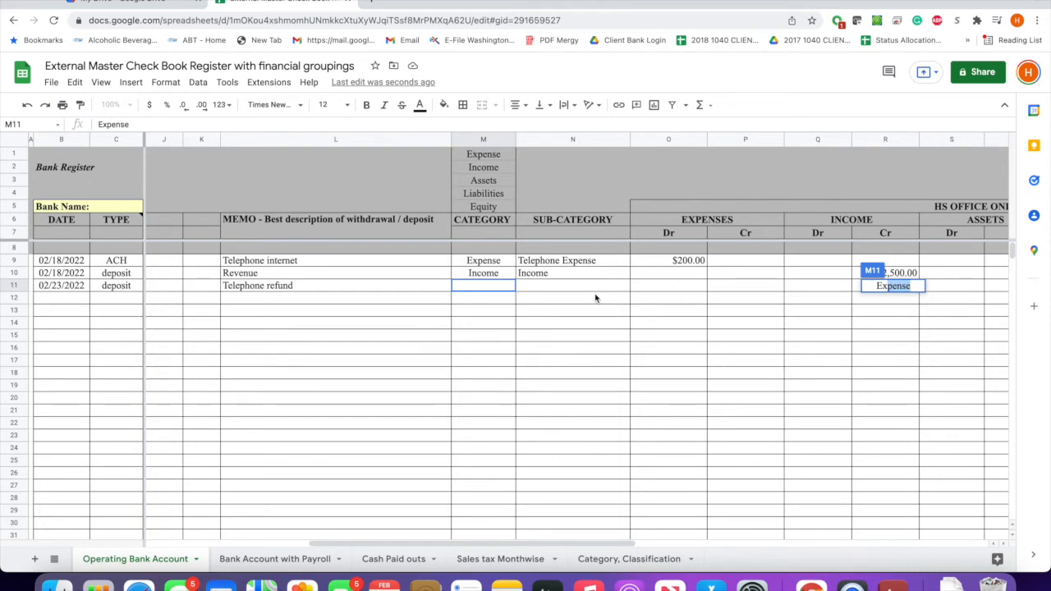
left_click(497, 288)
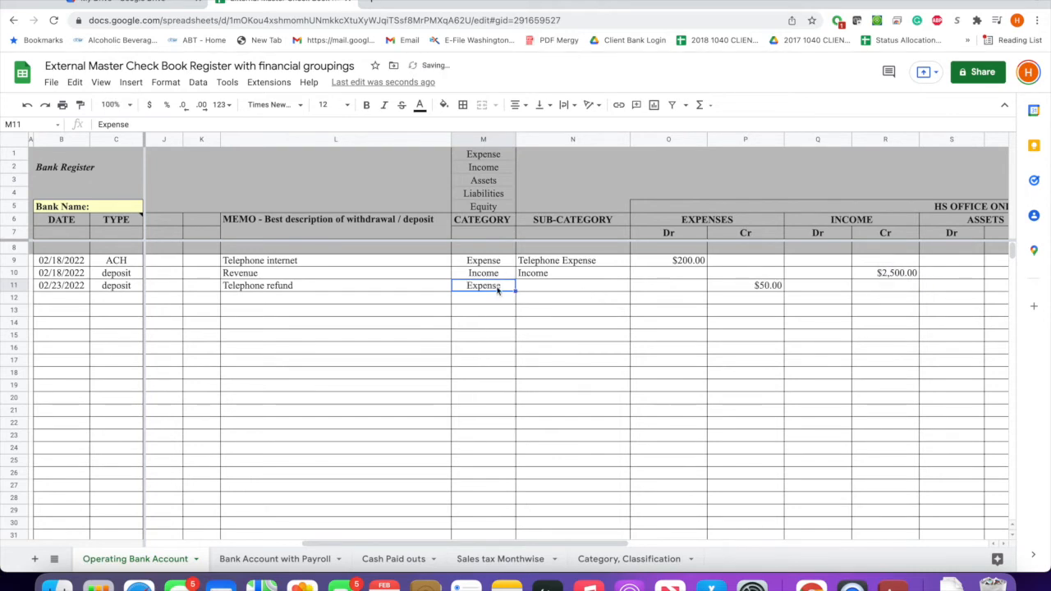
left_click(552, 287)
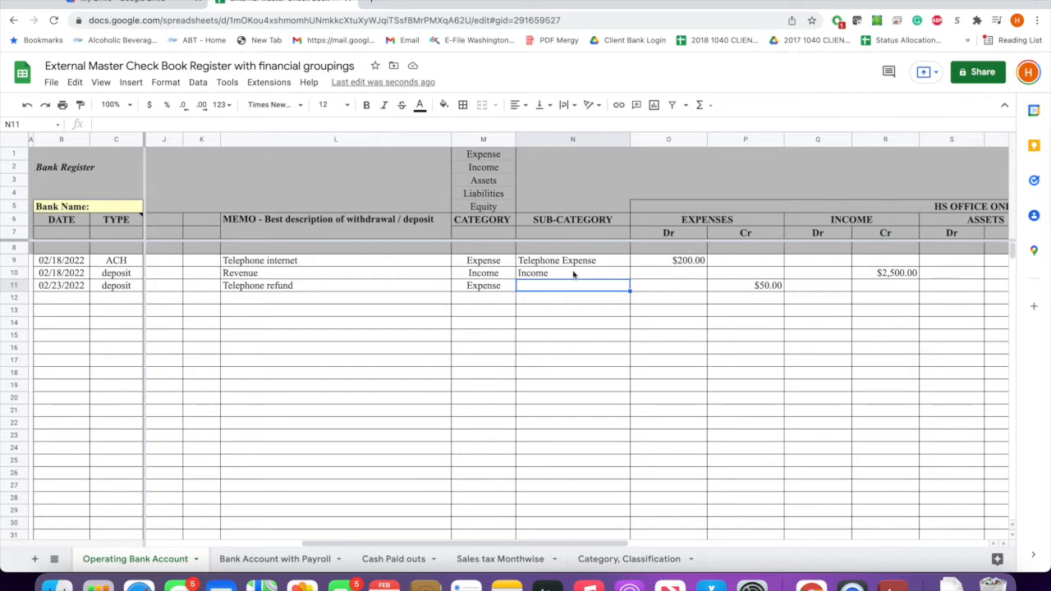
type("Telephone Expense")
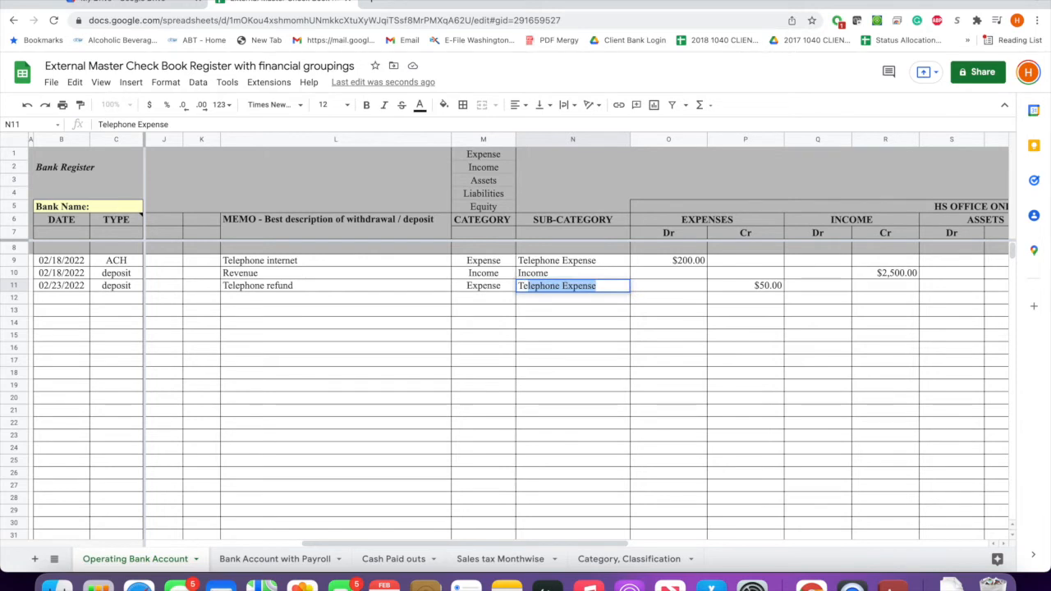
left_click(654, 314)
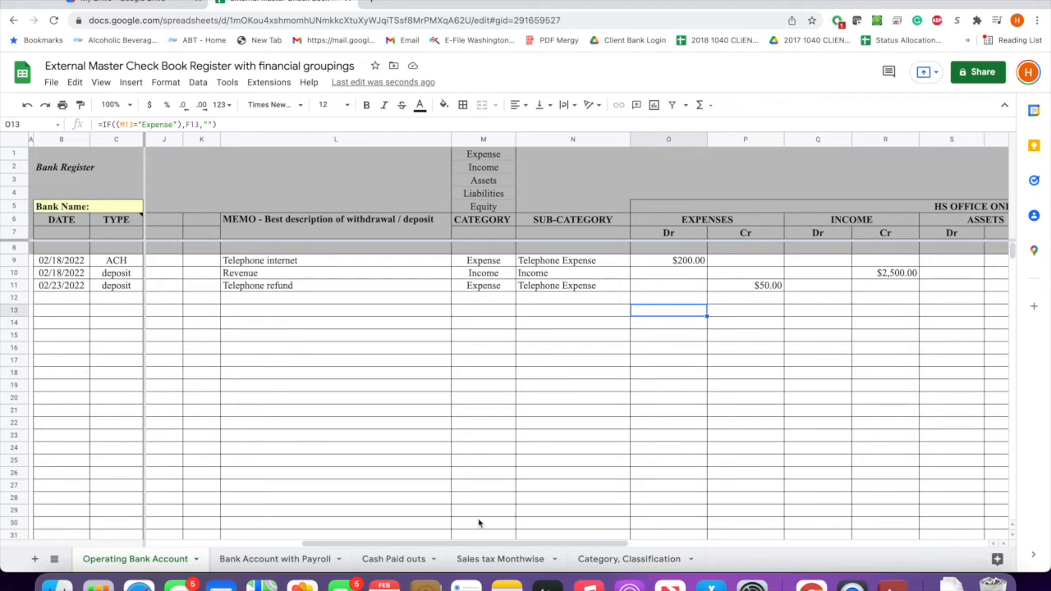
Step: Review how the three recorded transactions are distributed across the HS OFFICE ONLY debit and credit columns
scroll(511, 540, "right", 2)
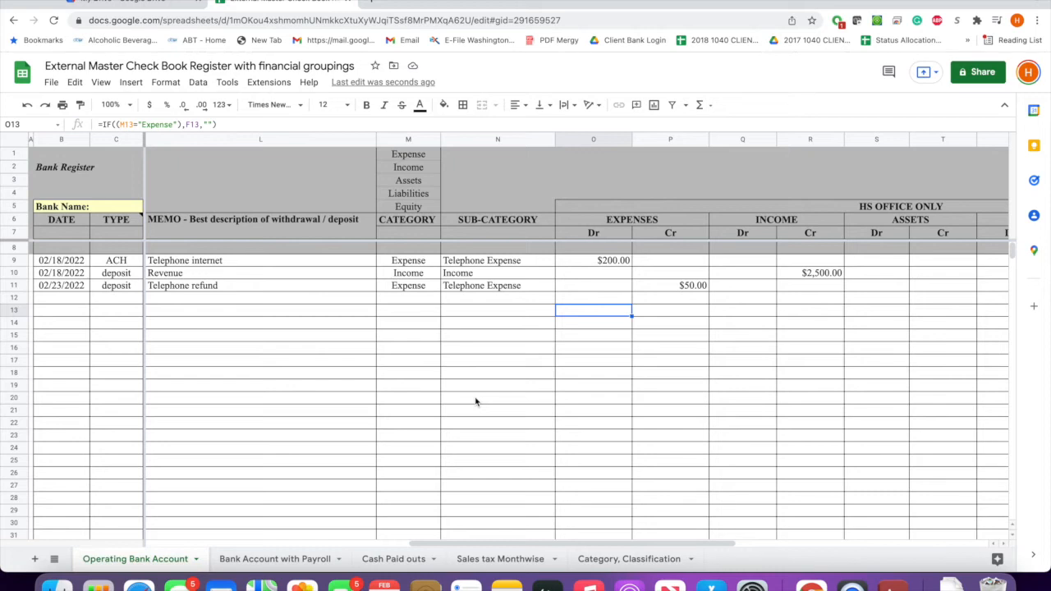
left_click_drag(464, 544, 526, 543)
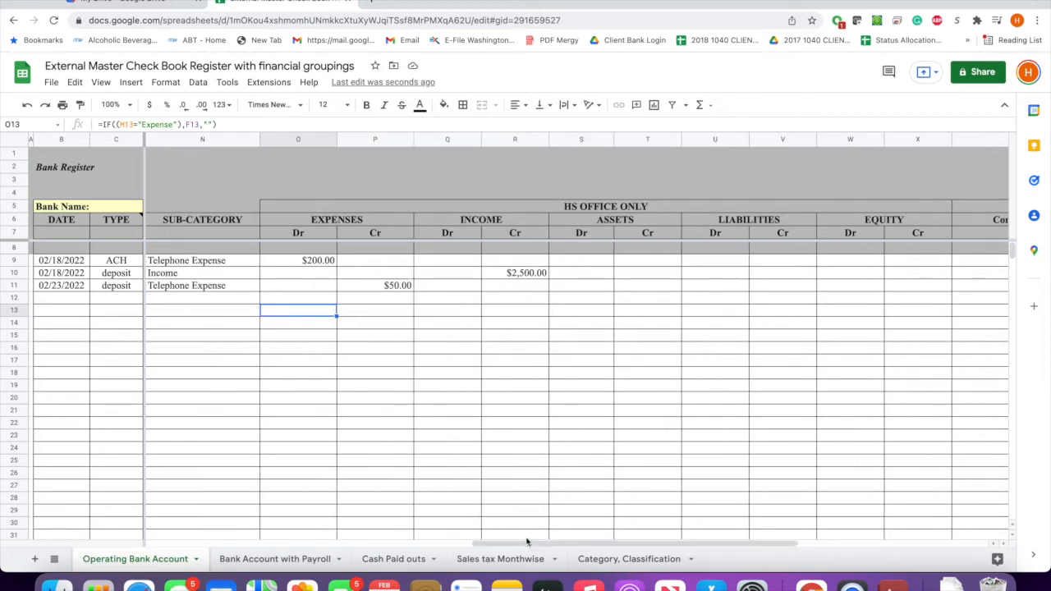
left_click_drag(545, 547, 450, 554)
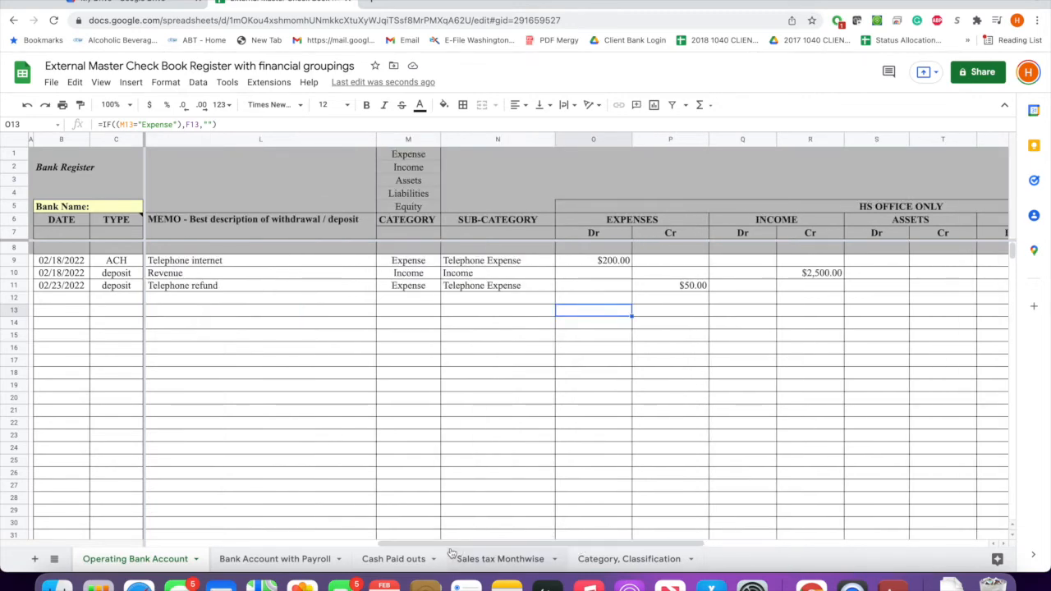
left_click_drag(511, 543, 247, 557)
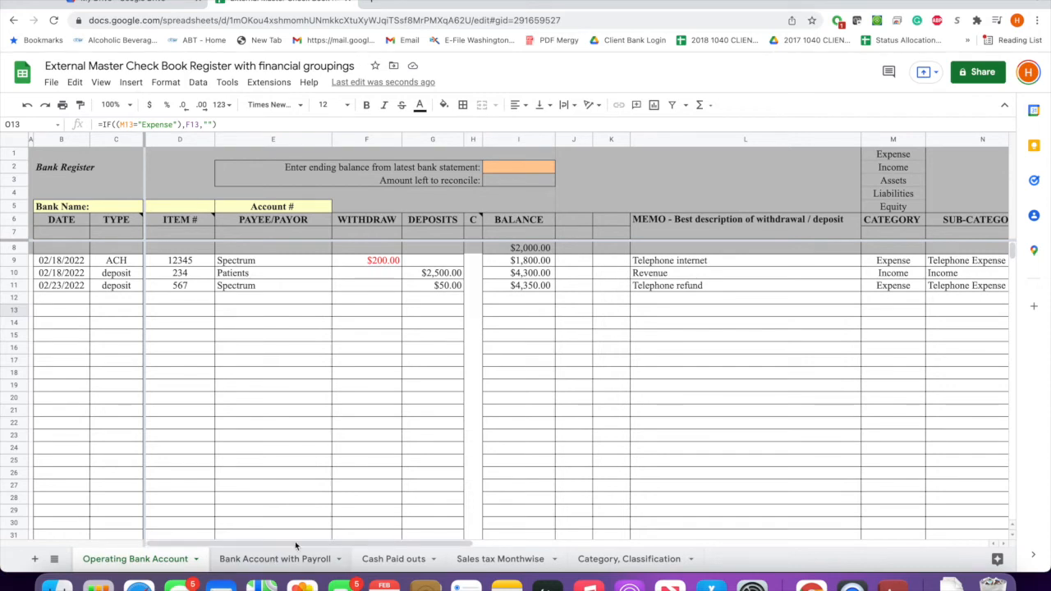
left_click(495, 538)
left_click_drag(495, 538, 234, 563)
left_click(496, 545)
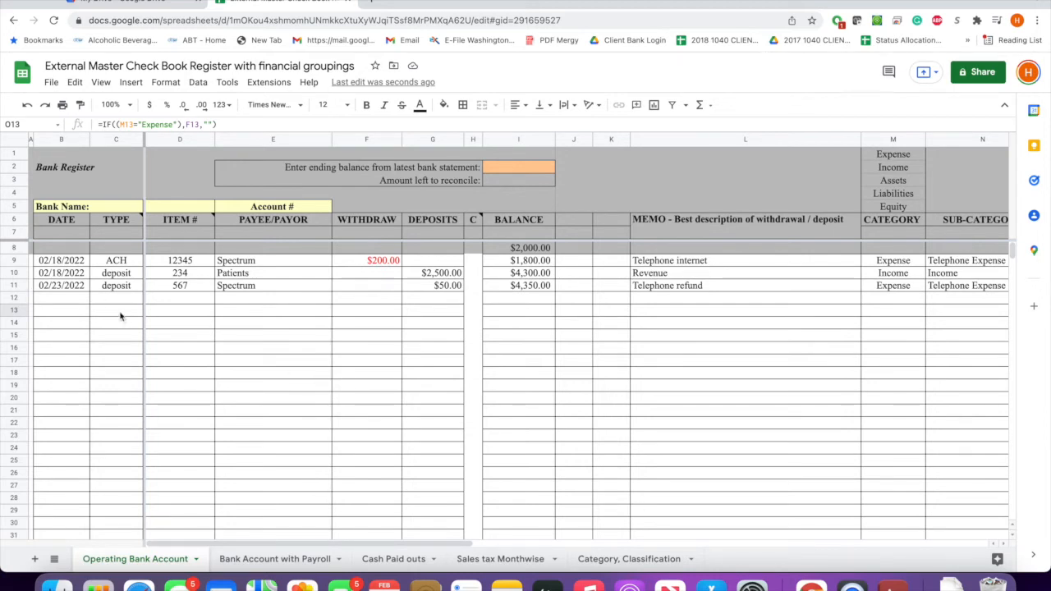
Step: Start a fourth transaction in row 12 with the date 02/24/2022 and the type "Check"
left_click(78, 303)
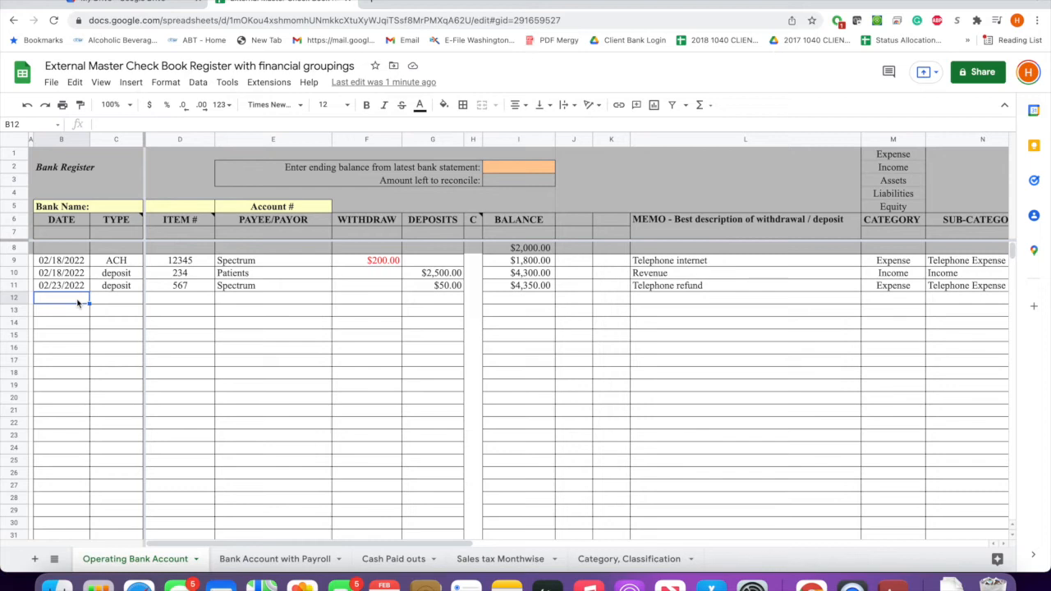
type("02/24/")
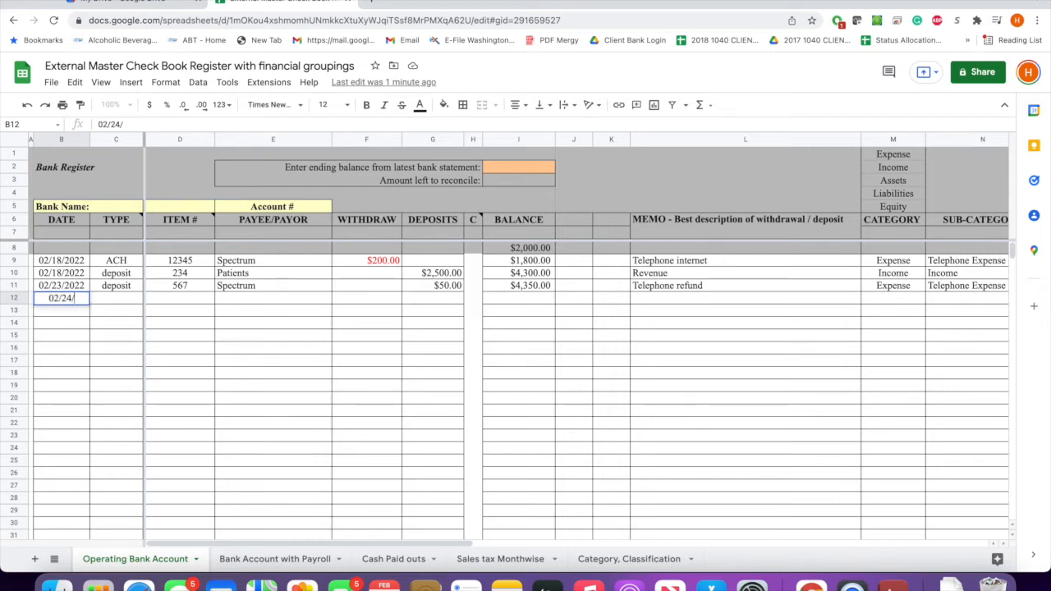
type("2022")
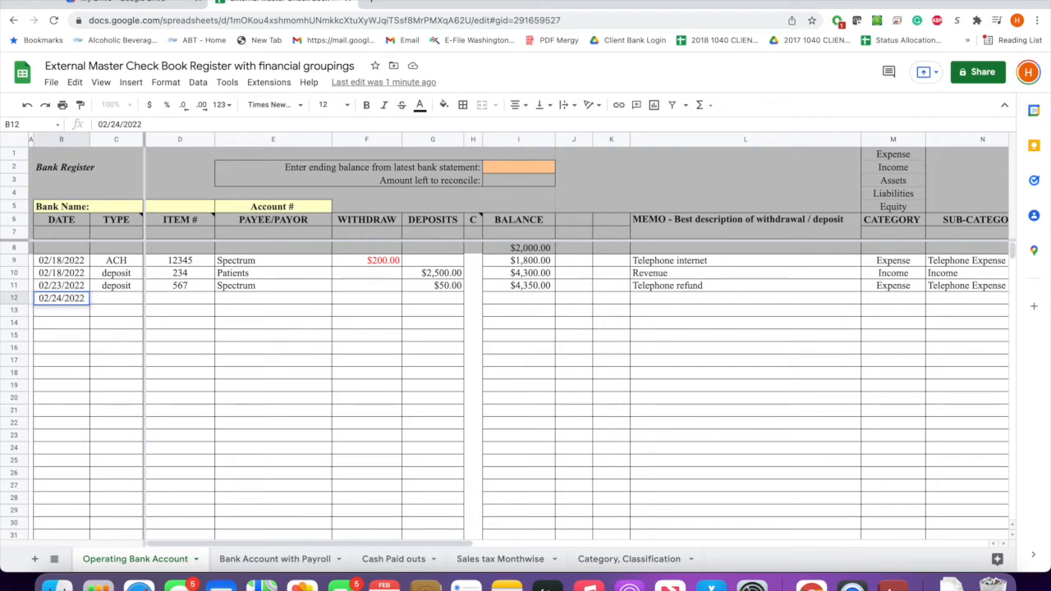
left_click(122, 302)
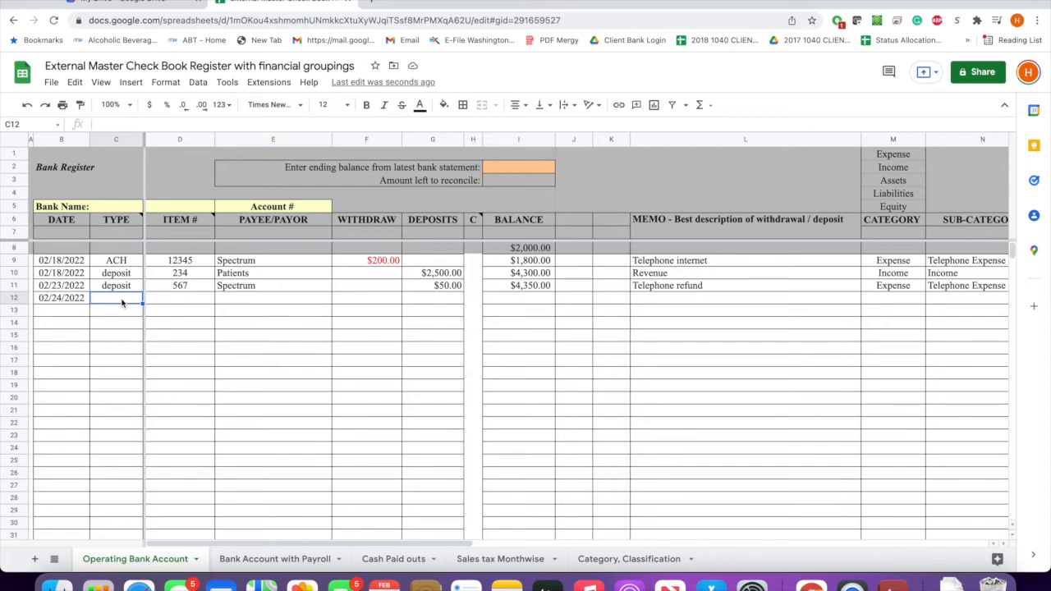
type("Check")
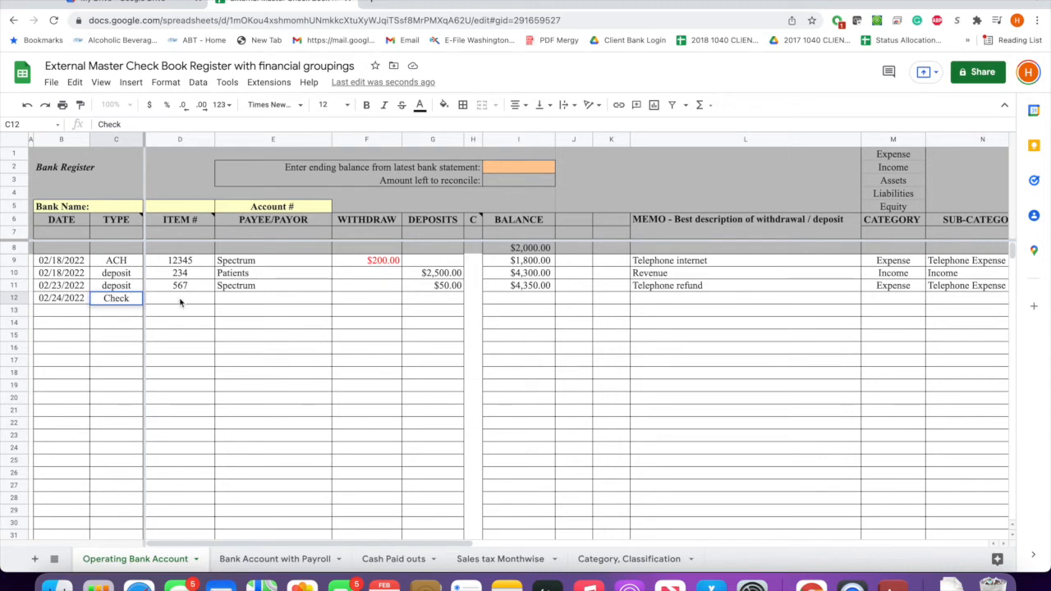
Step: Enter 437 as the item number and the doctor's name as the payee of the row 12 check
left_click(181, 300)
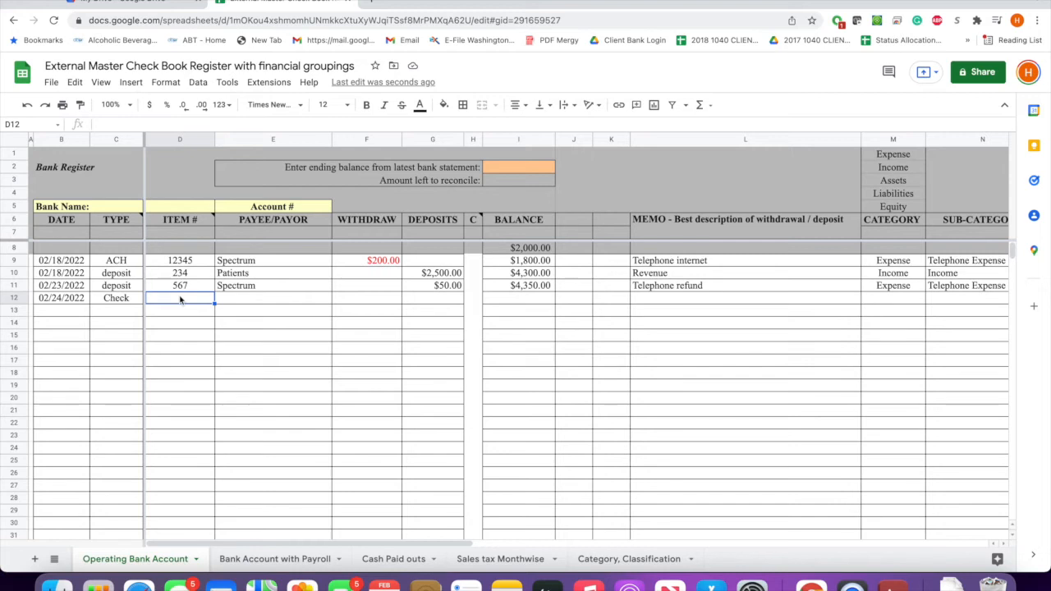
type("437")
left_click(233, 299)
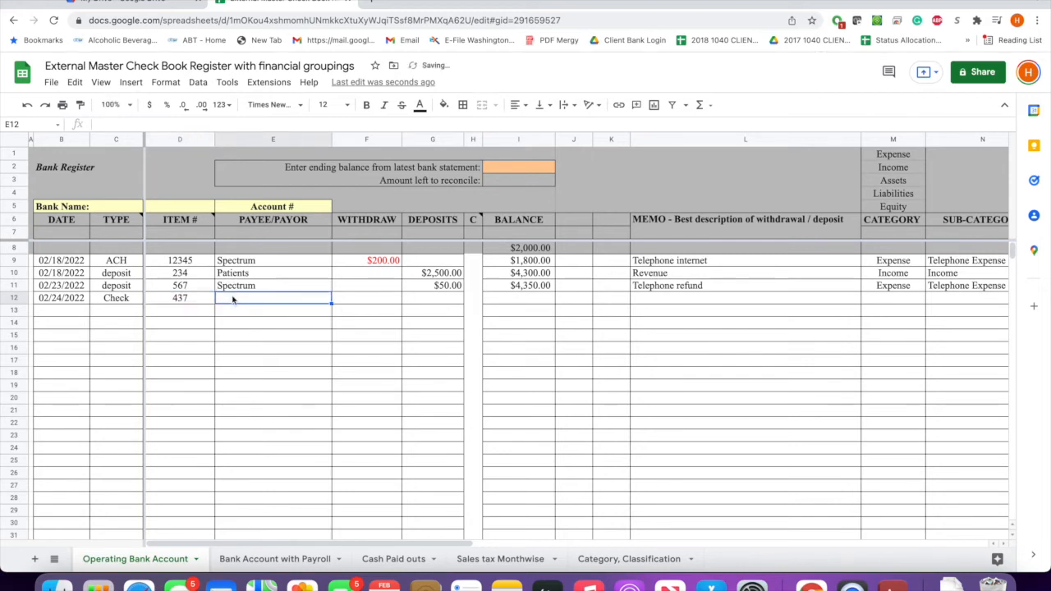
type("Dr")
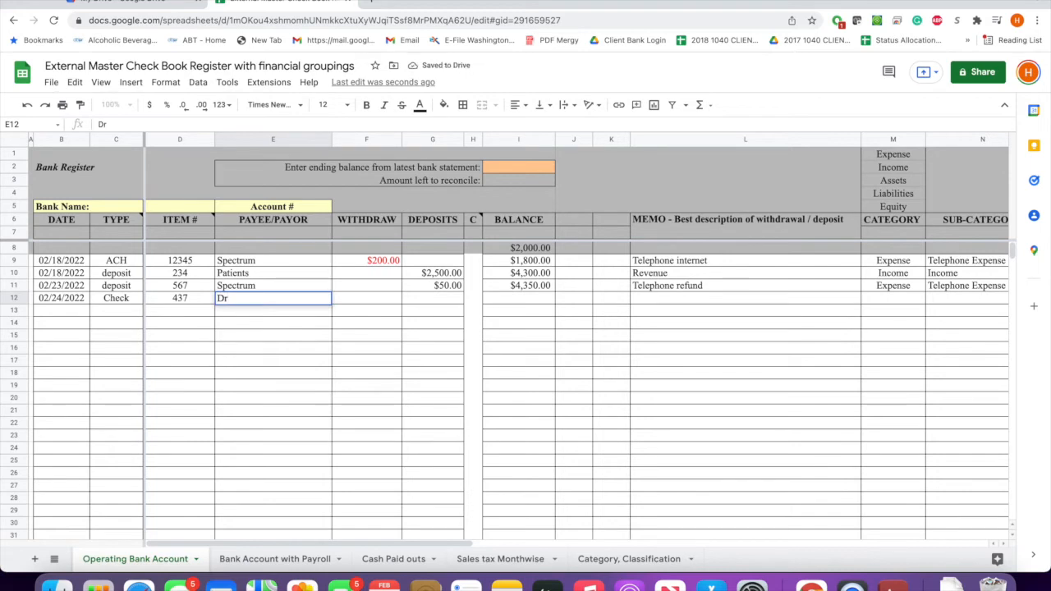
type(". Joe")
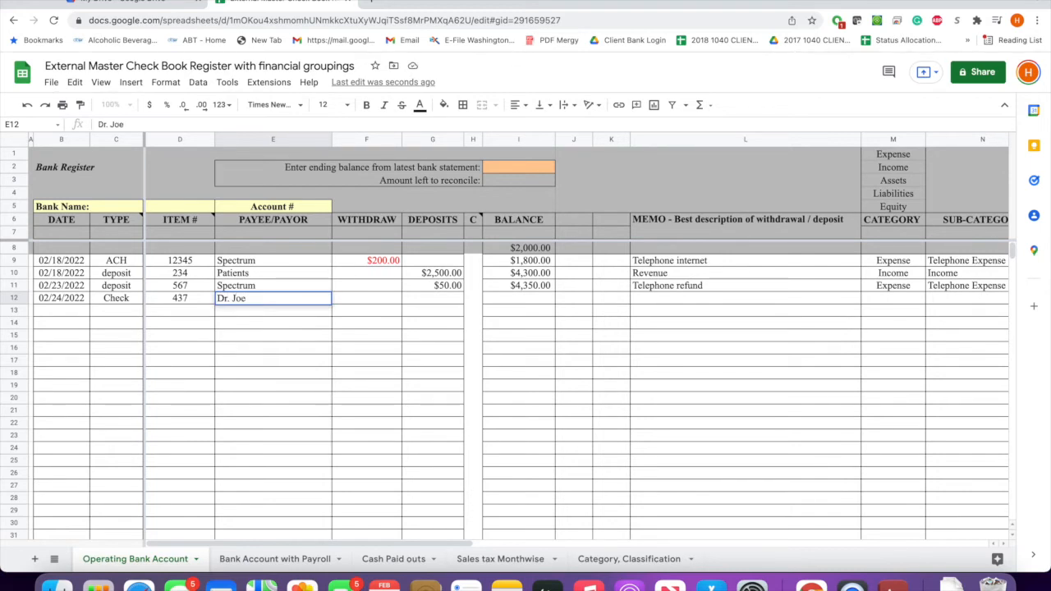
Step: Enter 1000 as the withdrawal amount of the check in row 12
left_click(370, 300)
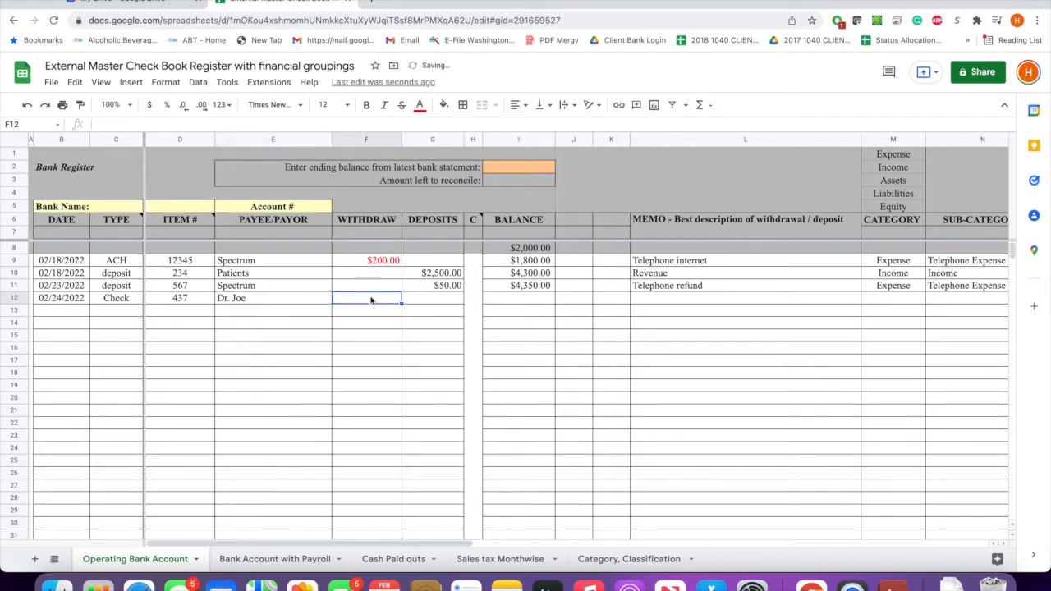
type("1000")
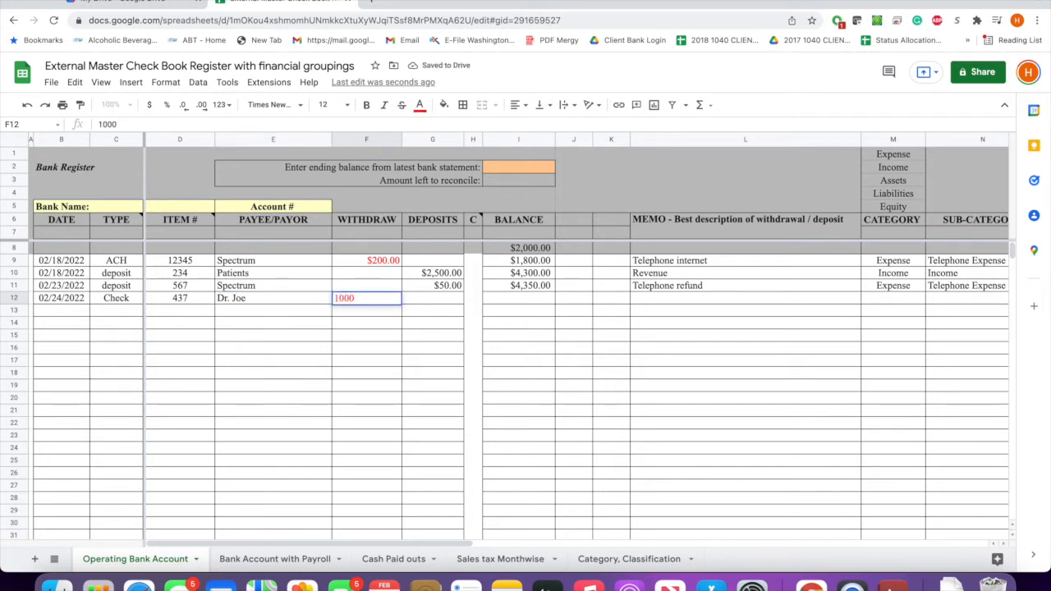
key("Return")
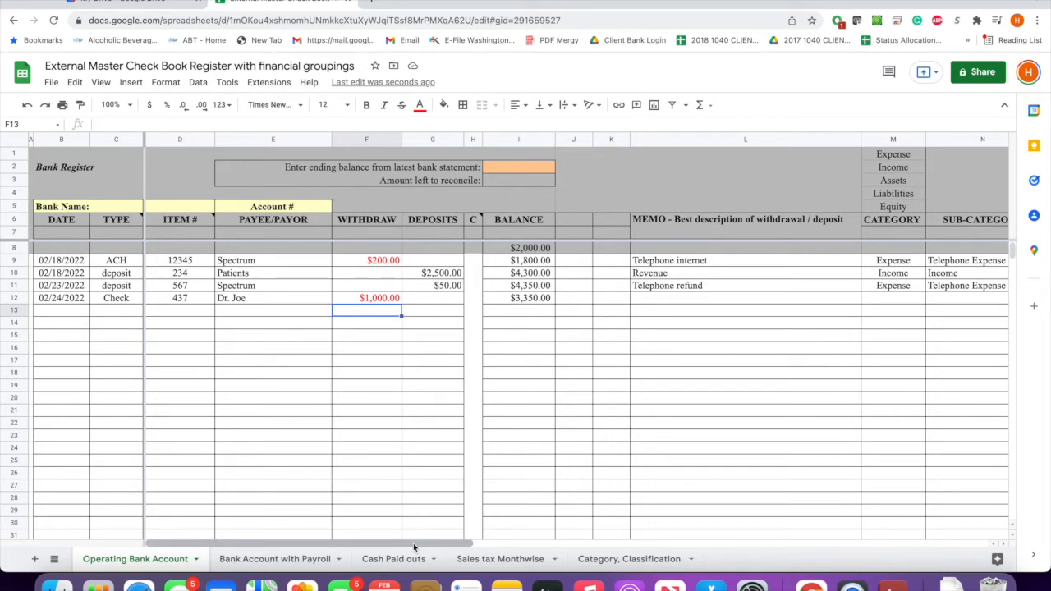
Step: Enter "S - Corp Distribution" as the memo of the row 12 check
left_click_drag(414, 545, 454, 543)
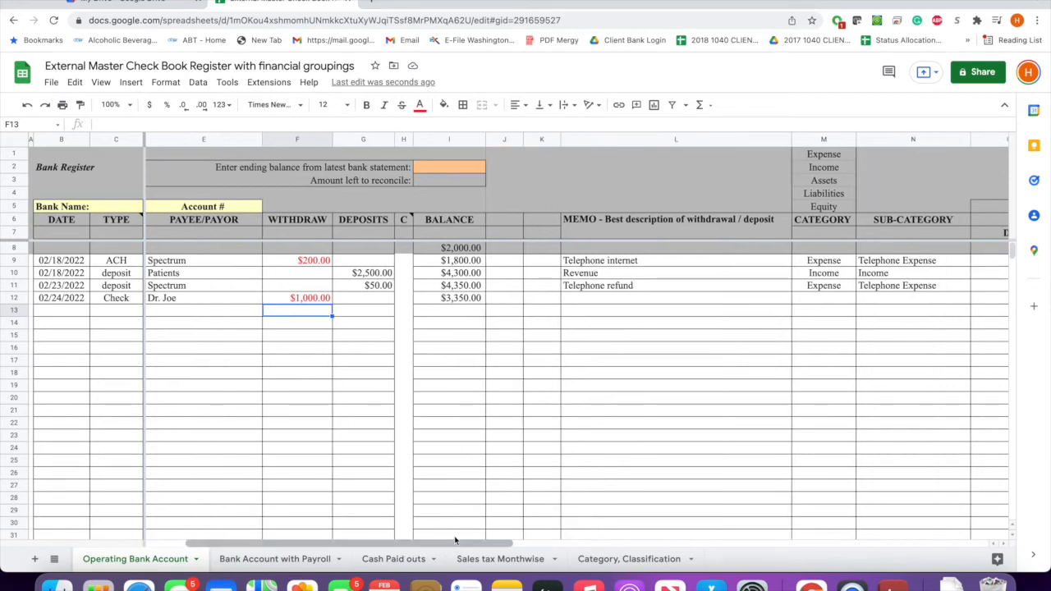
left_click(597, 303)
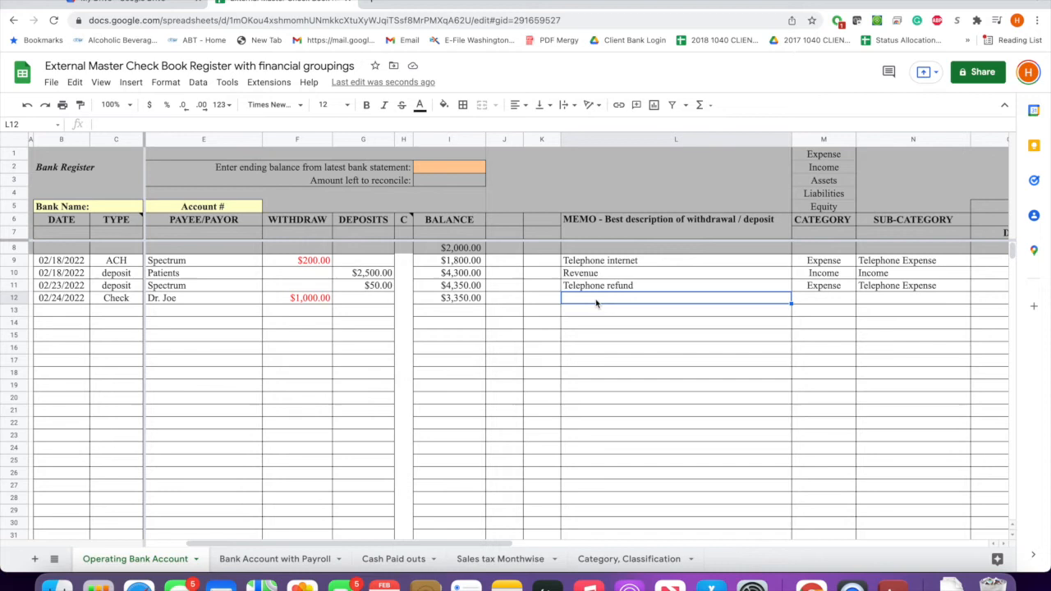
type("S -")
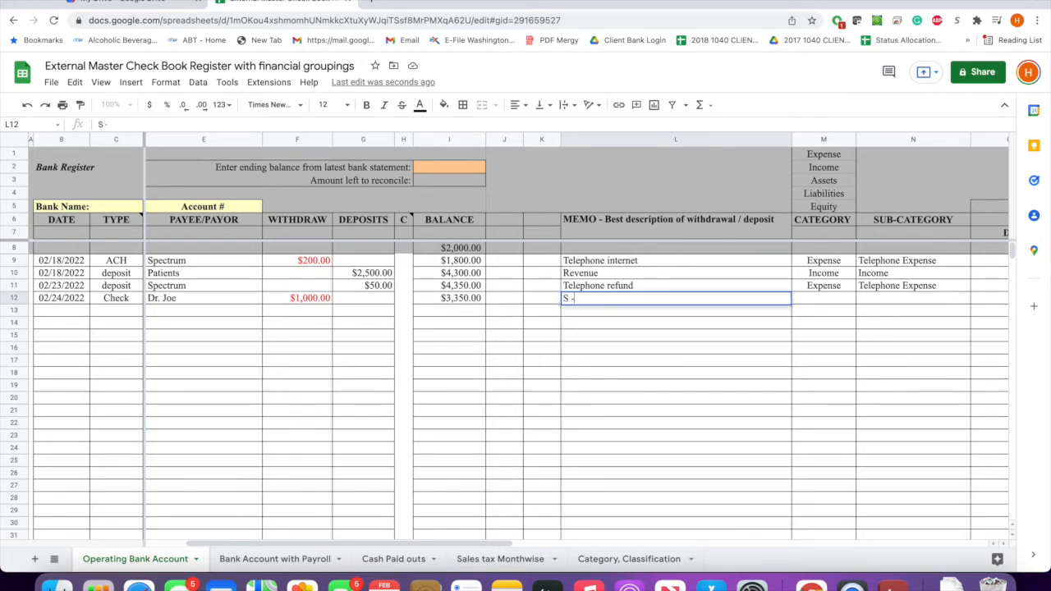
type(" Corp Dis")
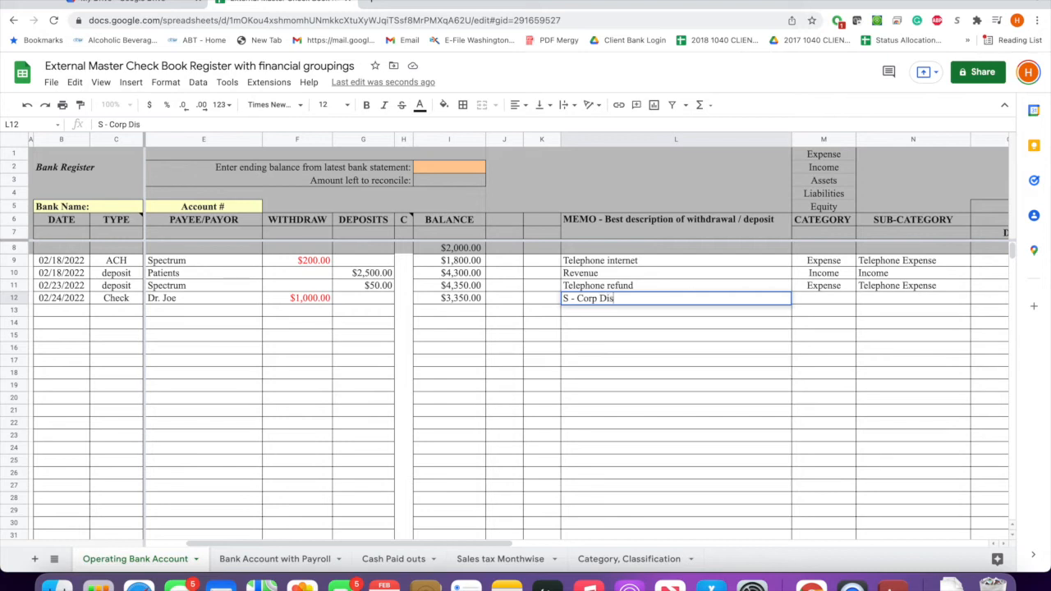
type("tribution")
Step: Set the category of the row 12 distribution check to "Equity"
left_click(819, 302)
type("E")
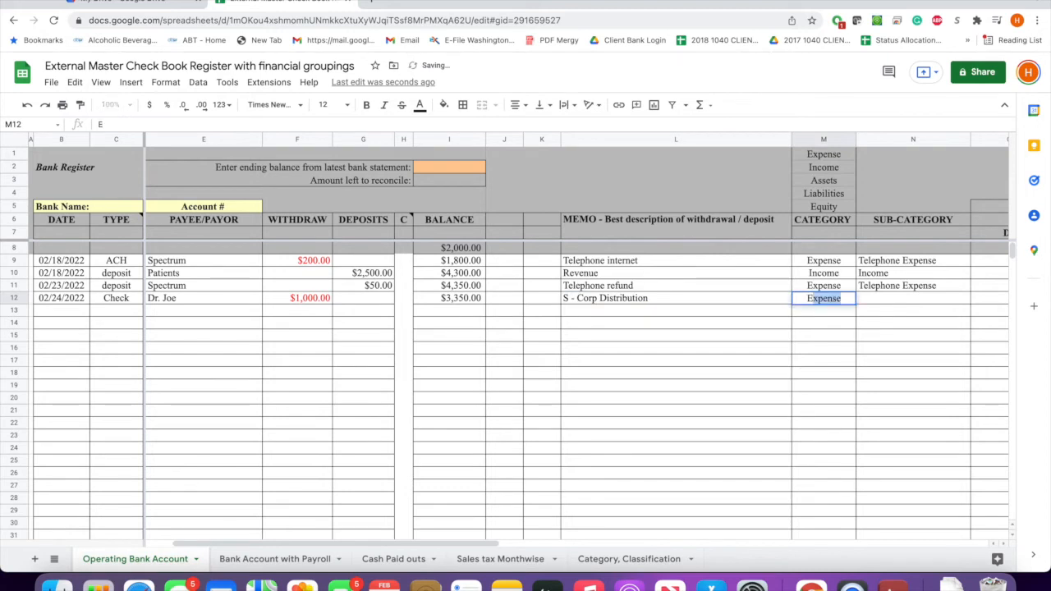
type("q")
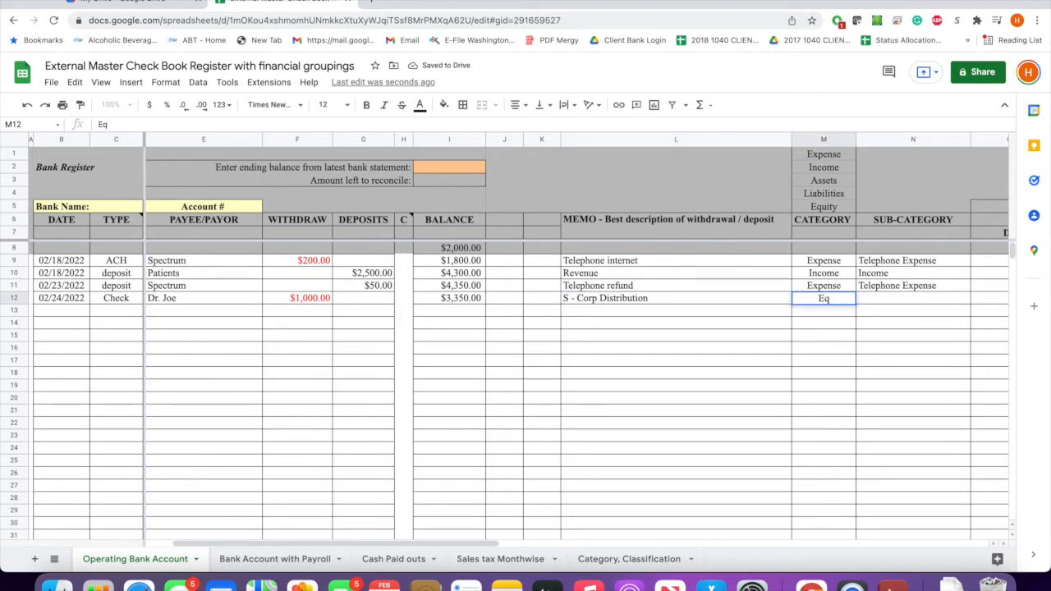
type("uity")
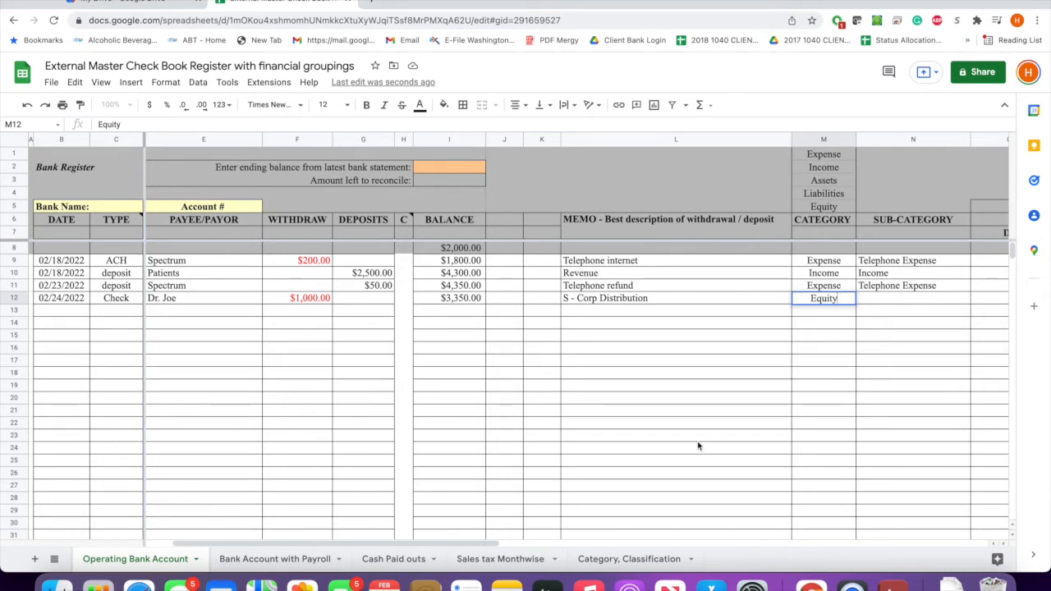
Step: Enter "Distribution" as the sub-category of the row 12 check and inspect its equity debit and credit columns
left_click_drag(459, 548, 519, 546)
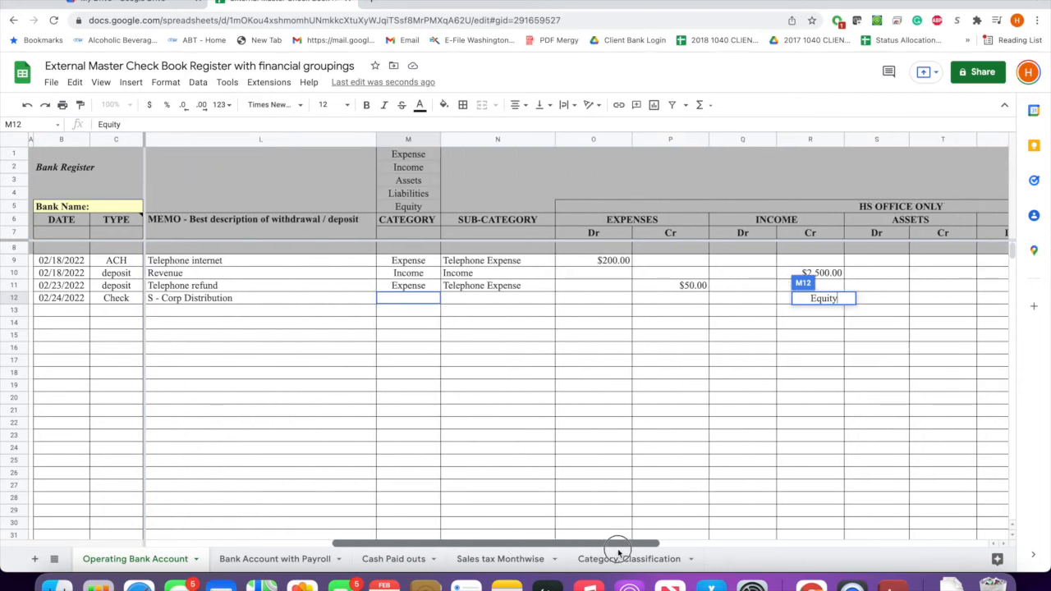
left_click_drag(618, 549, 589, 545)
left_click(586, 304)
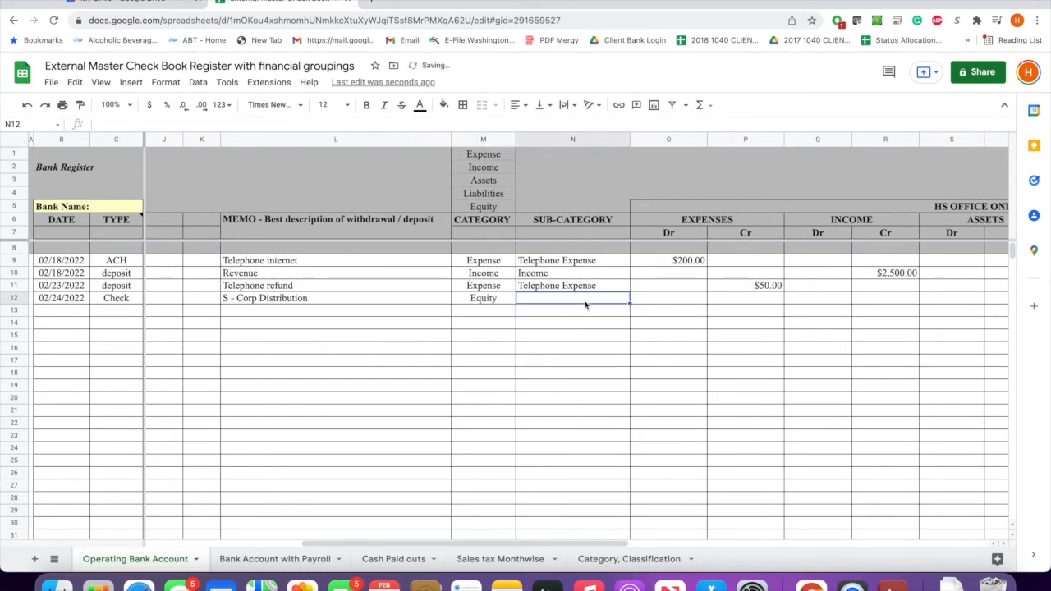
type("D")
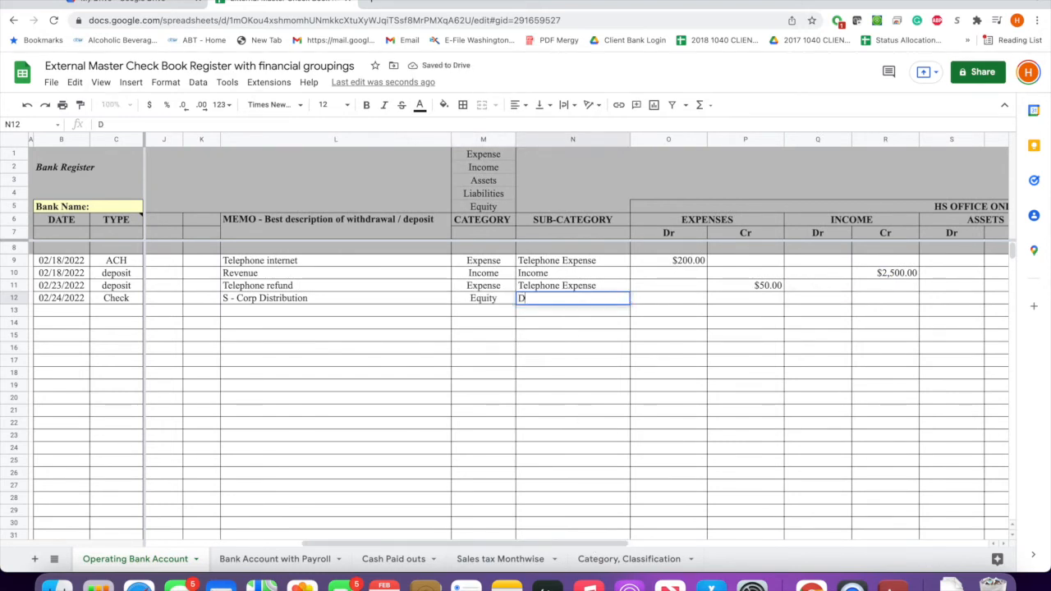
type("istribution")
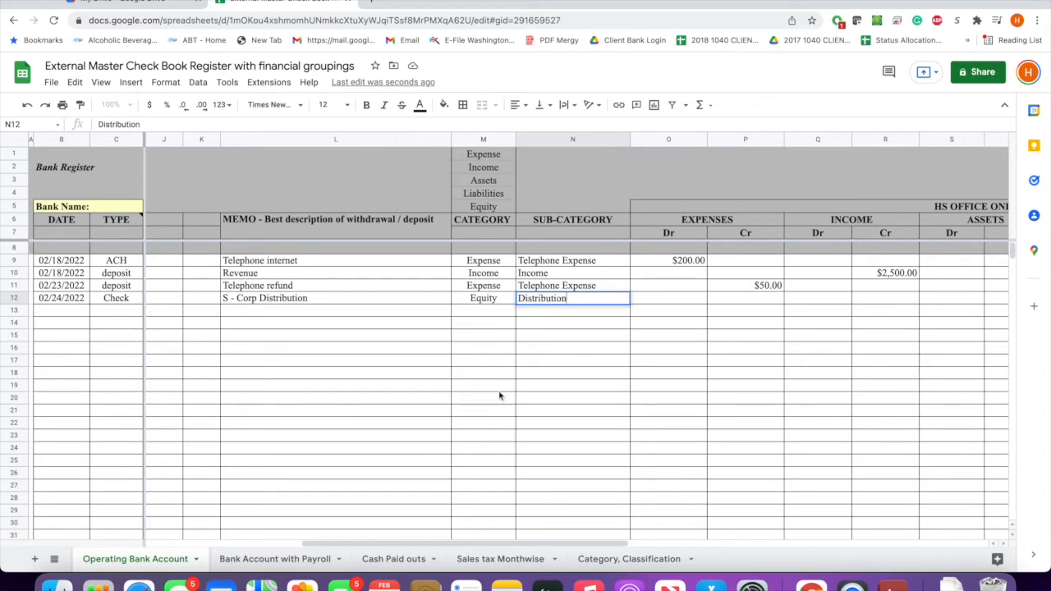
left_click_drag(446, 544, 610, 542)
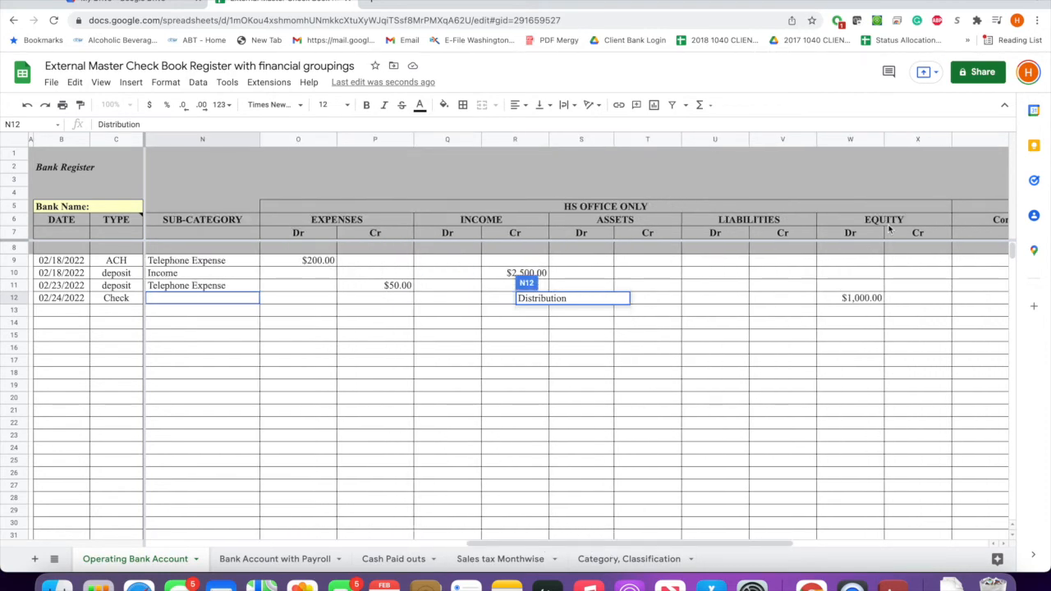
Step: Review the debit and credit groupings of the four entered transactions across the office-only expense, income, asset, liability and equity columns
left_click(712, 375)
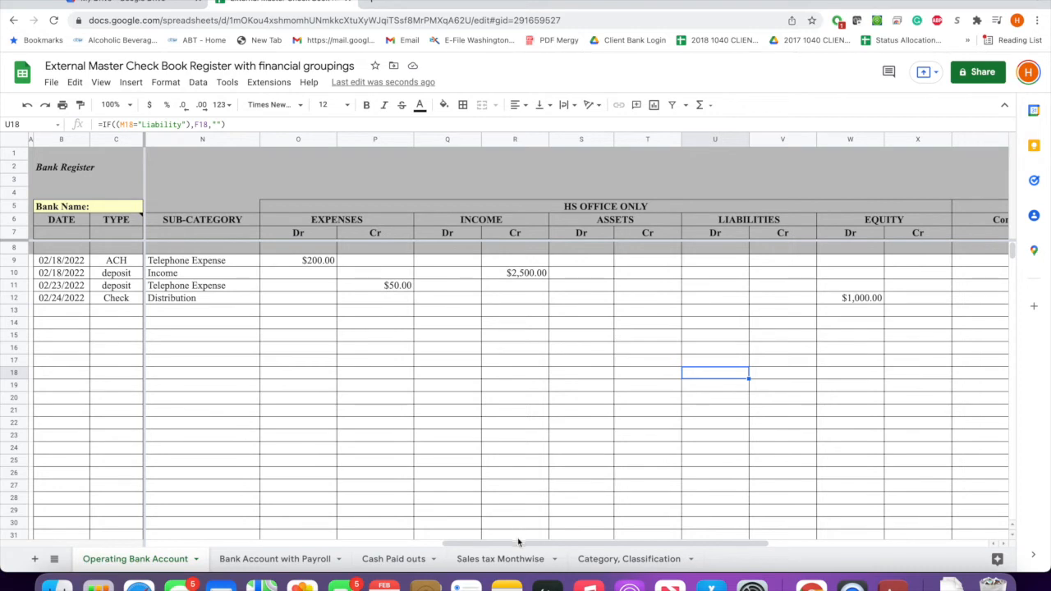
left_click_drag(514, 542, 577, 535)
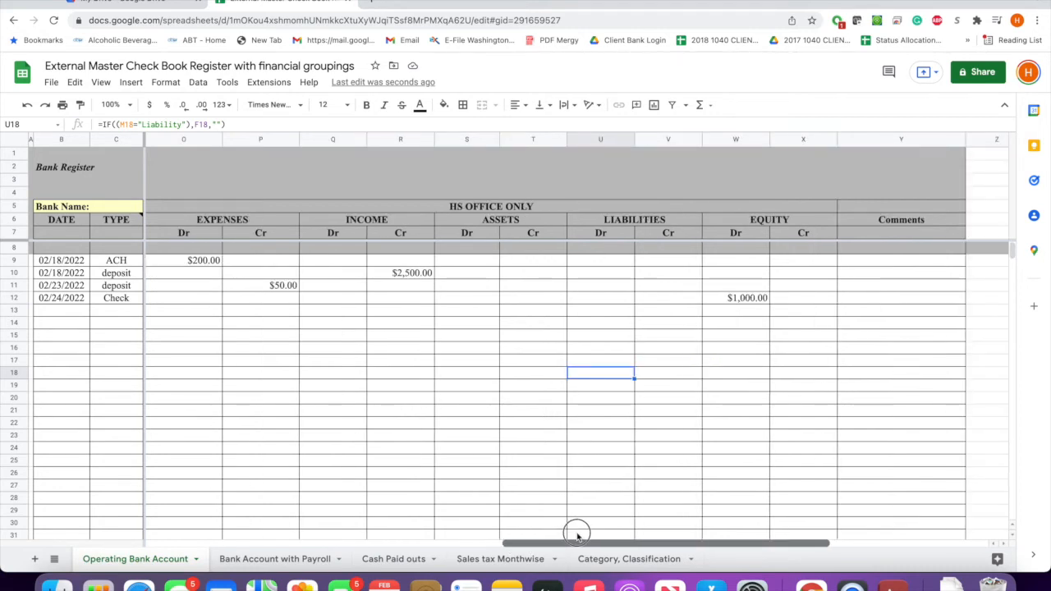
left_click_drag(596, 546, 449, 536)
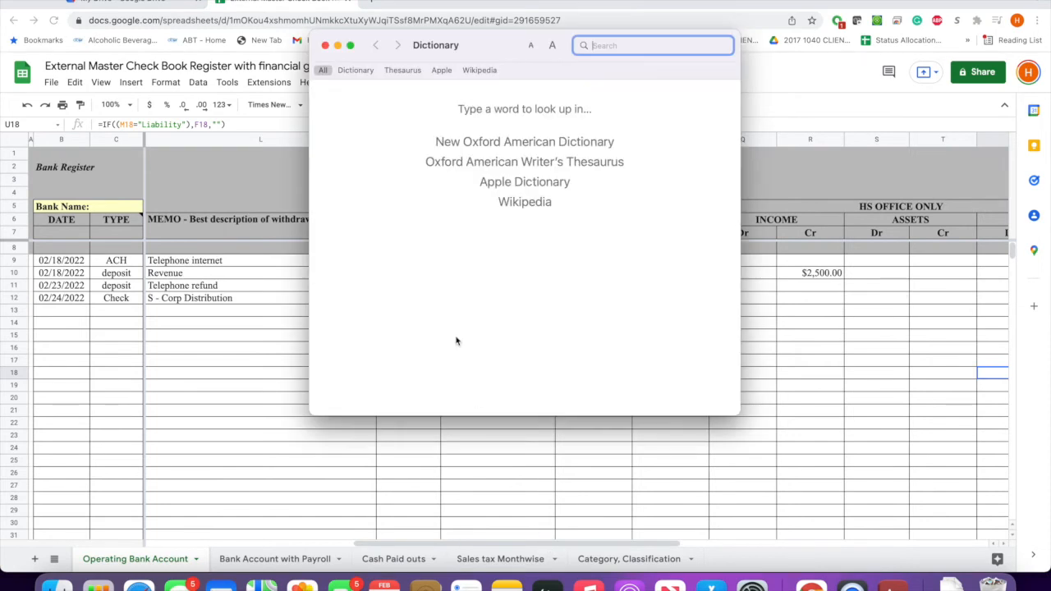
left_click(325, 46)
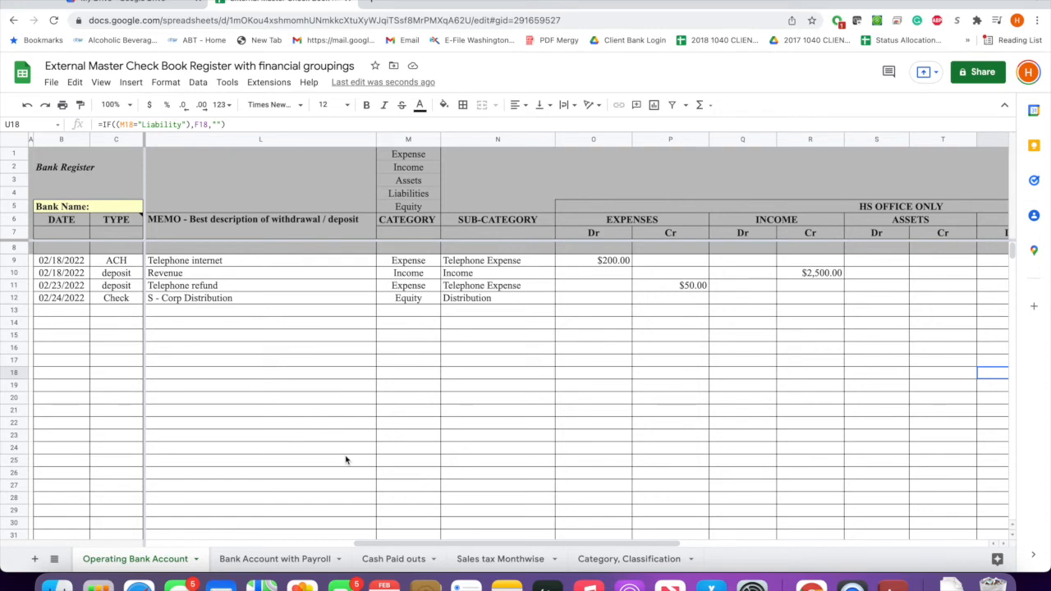
left_click(609, 170)
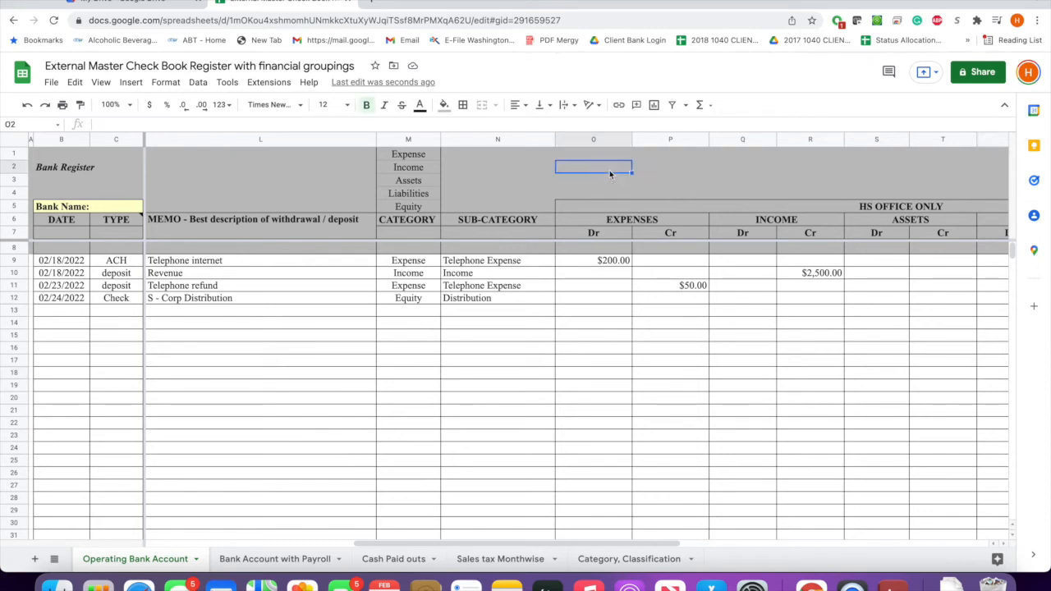
left_click(566, 190)
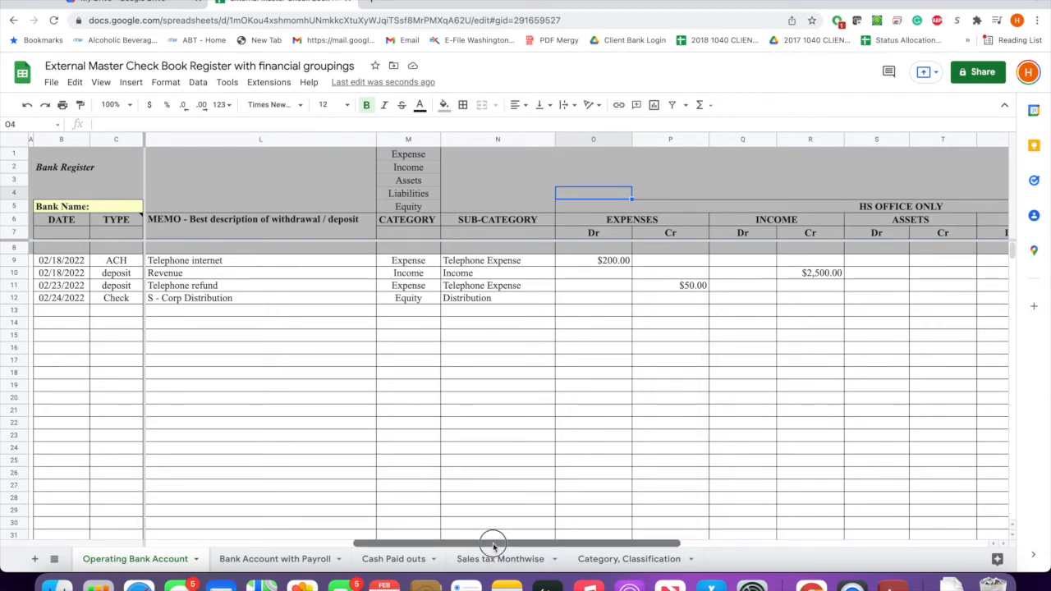
left_click_drag(493, 544, 586, 539)
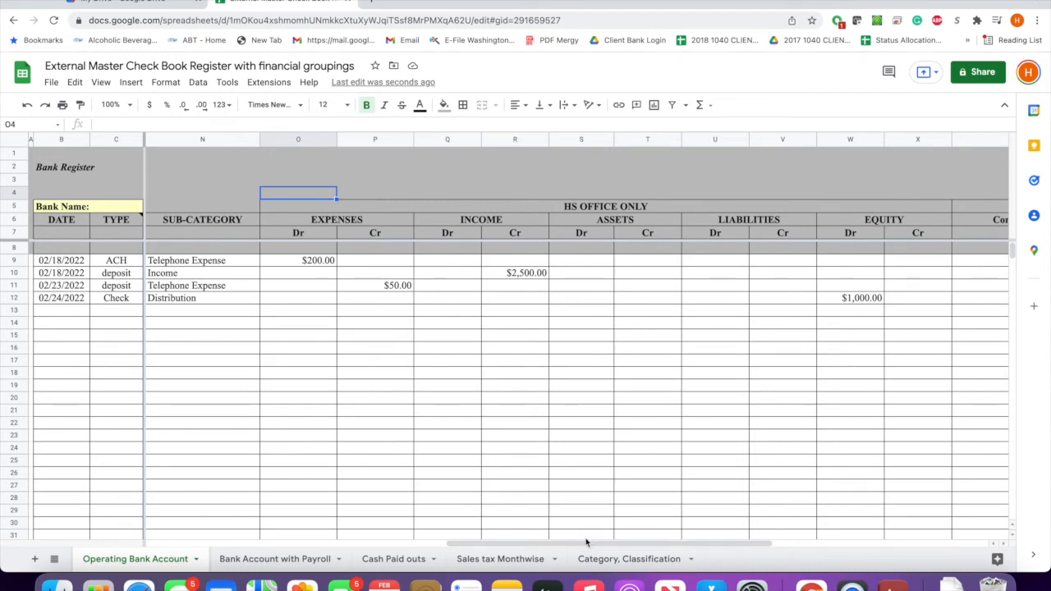
scroll(458, 548, "left", 5)
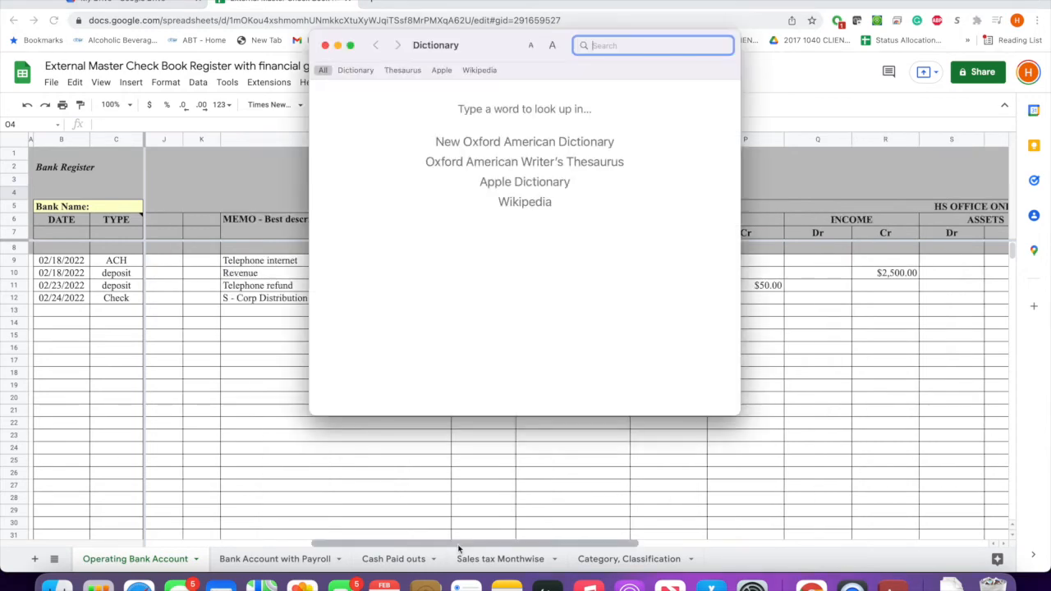
left_click(325, 45)
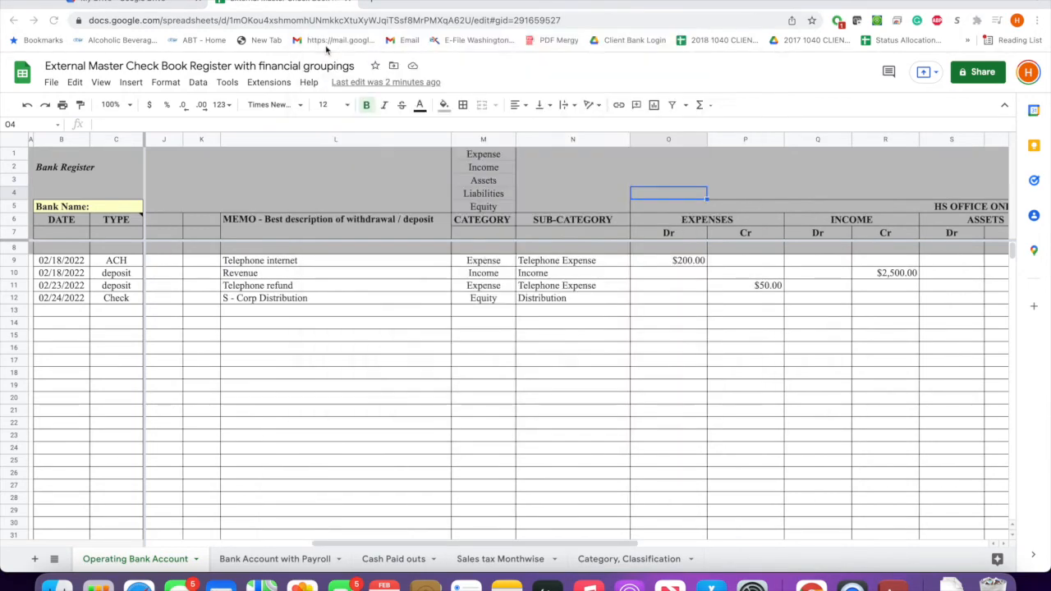
Step: Enter "Wells Fargo" as the payee of a new transaction in row 13
left_click_drag(467, 547, 364, 543)
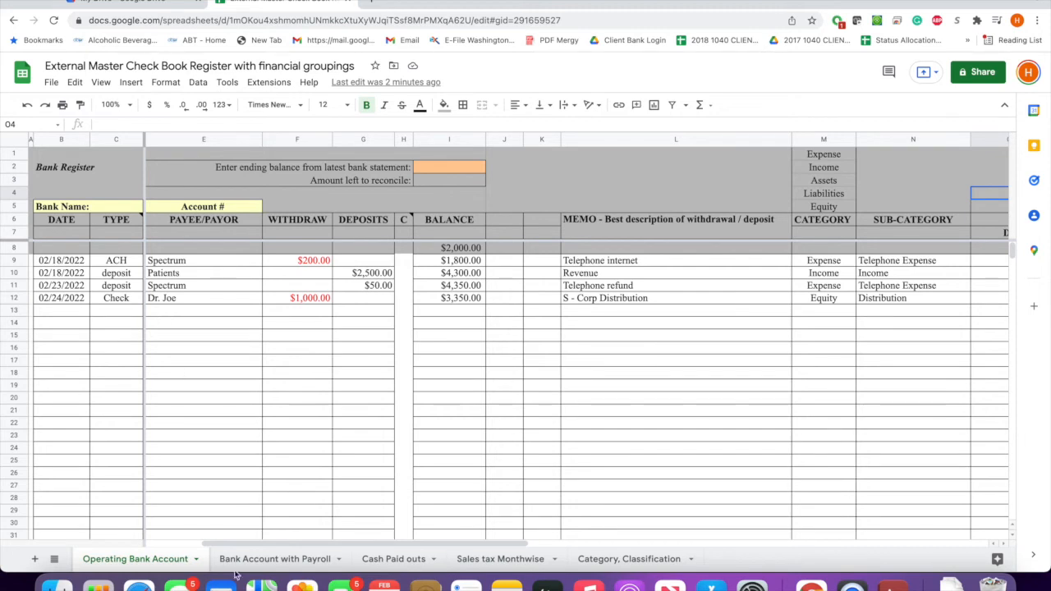
left_click_drag(254, 545, 216, 545)
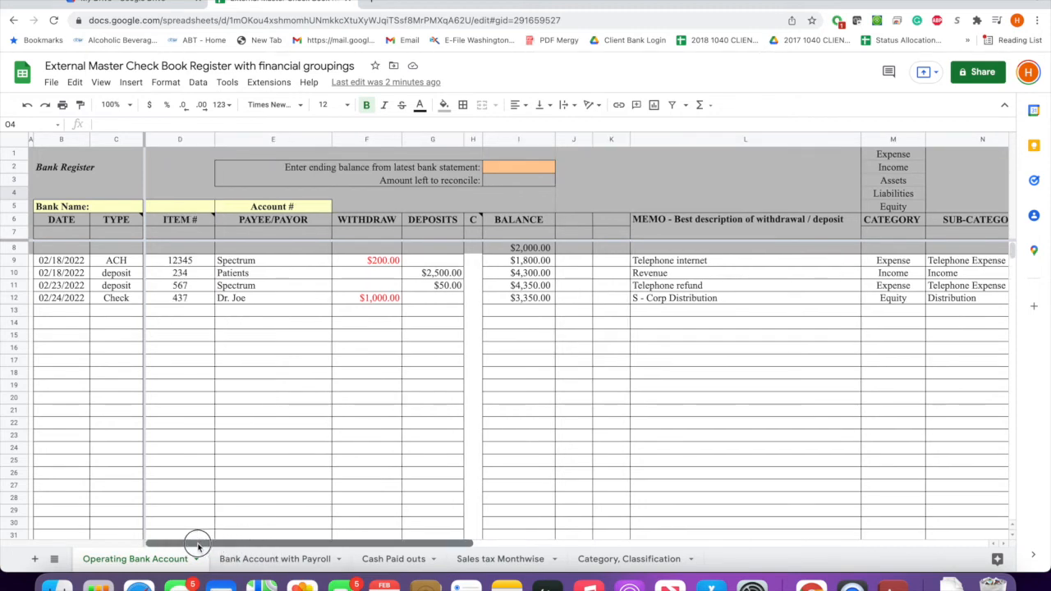
left_click(68, 311)
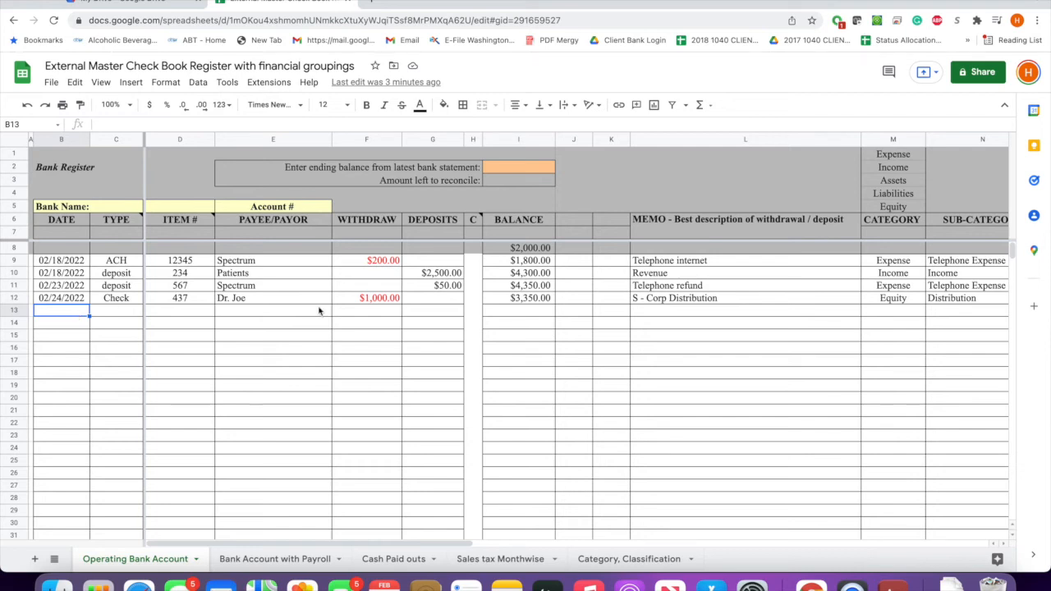
left_click(291, 314)
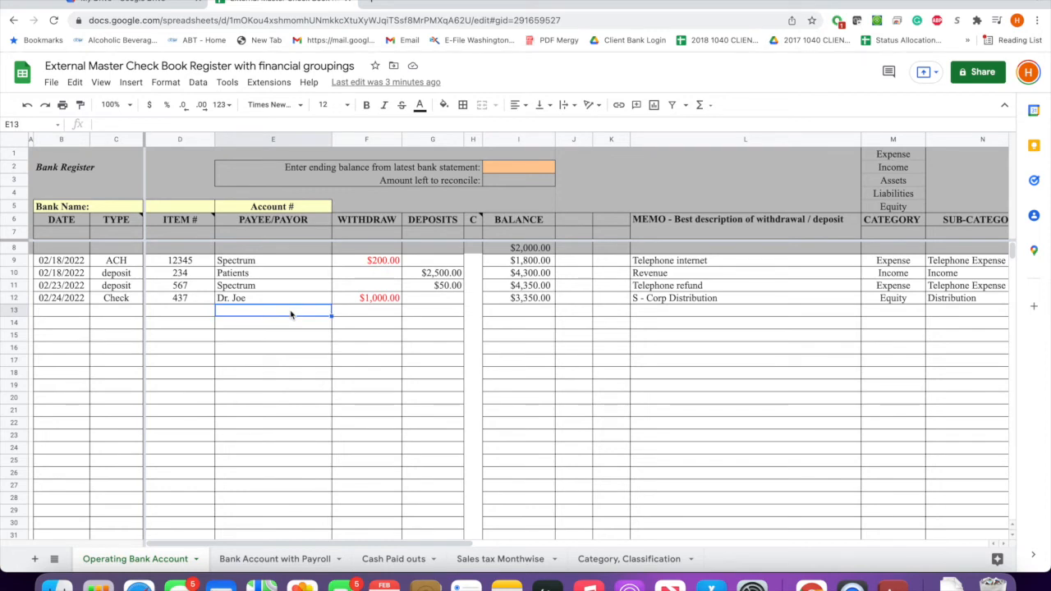
type("wells")
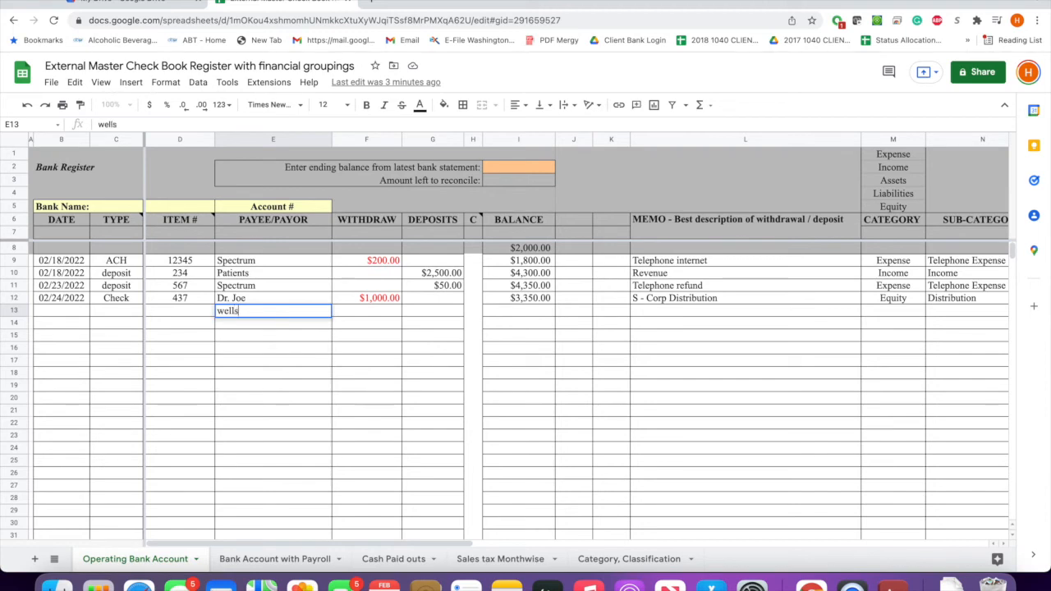
key("BackSpace")
key("BackSpace")
key("BackSpace")
key("BackSpace")
key("BackSpace")
type("Wells Fargo")
Step: Enter 02/24/2022 as the date of the Wells Fargo transaction in row 13
left_click(70, 311)
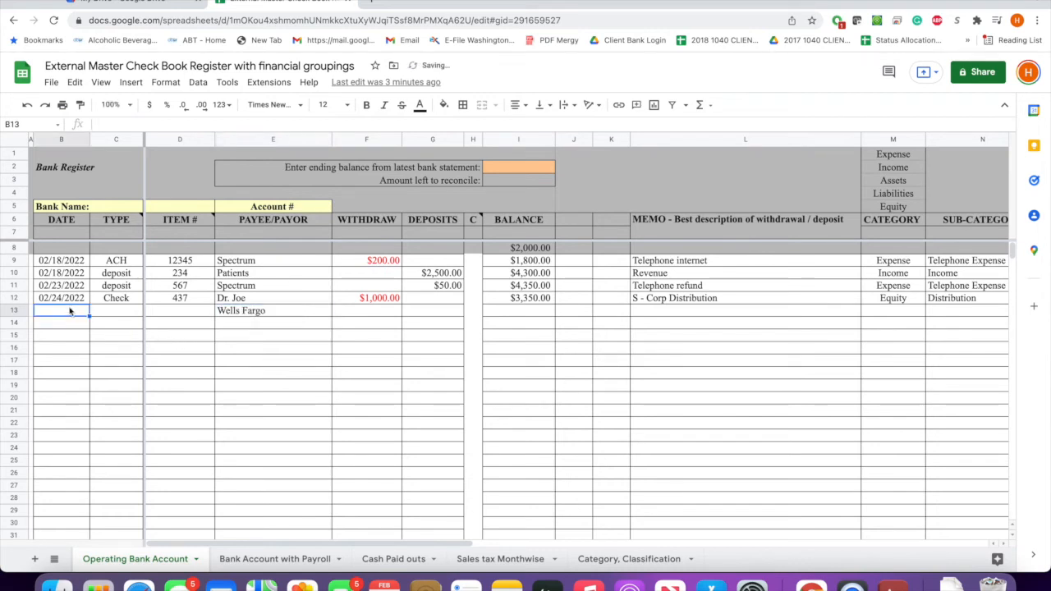
type("02")
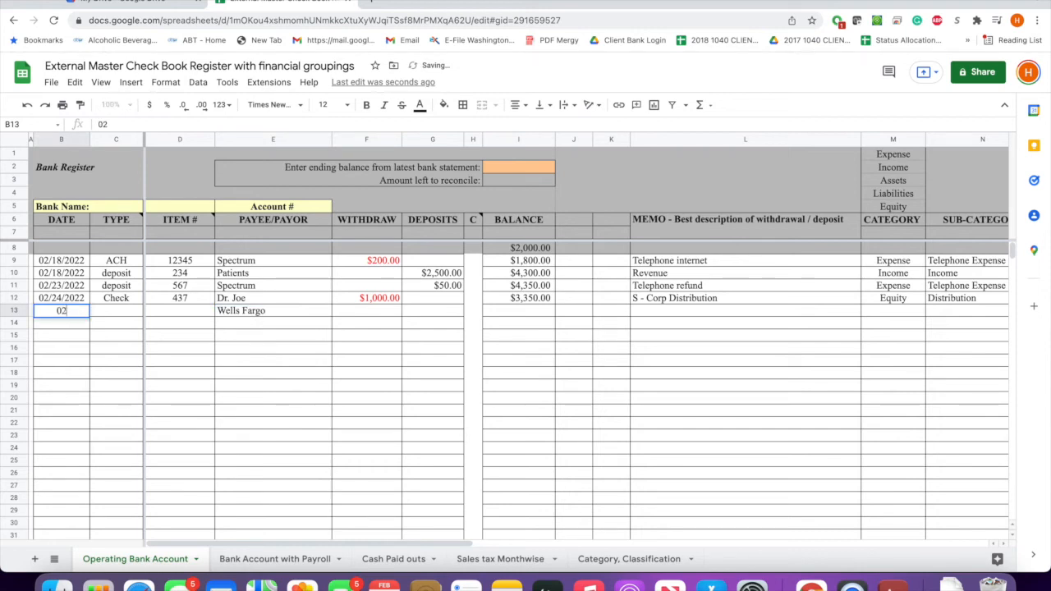
type("/24/22")
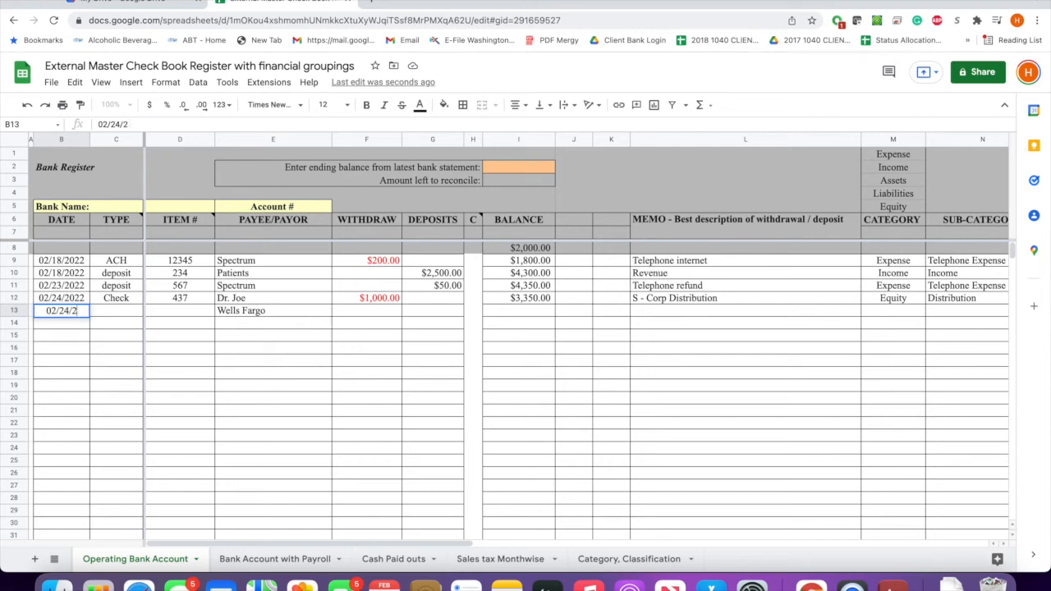
key("BackSpace")
type("022")
Step: Set the type of the row 13 transaction to "ACH" and its item number to 1654
left_click(110, 315)
type("check")
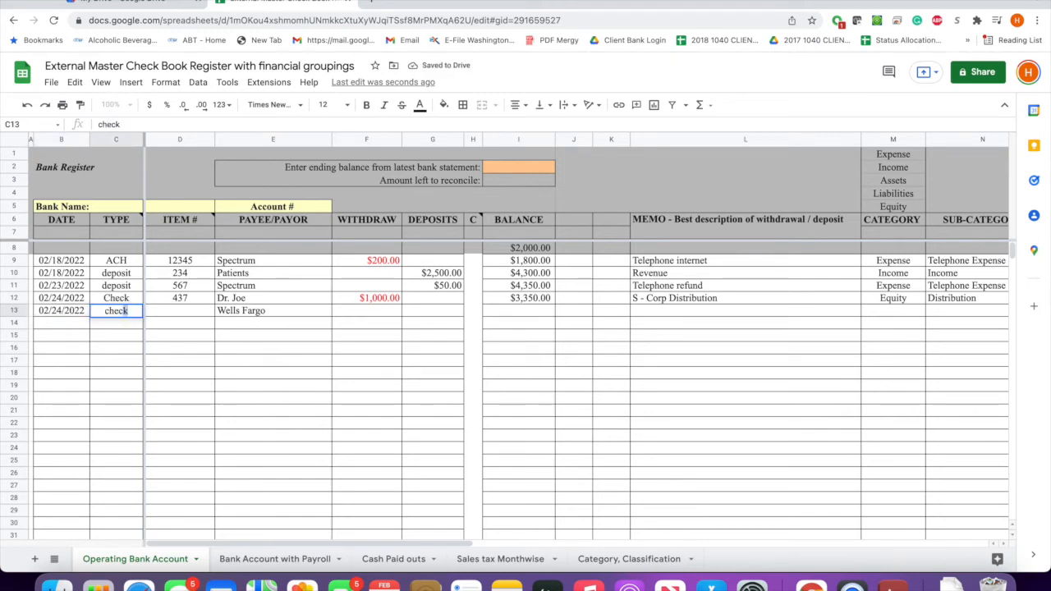
key("BackSpace")
key("BackSpace")
key("BackSpace")
key("BackSpace")
key("BackSpace")
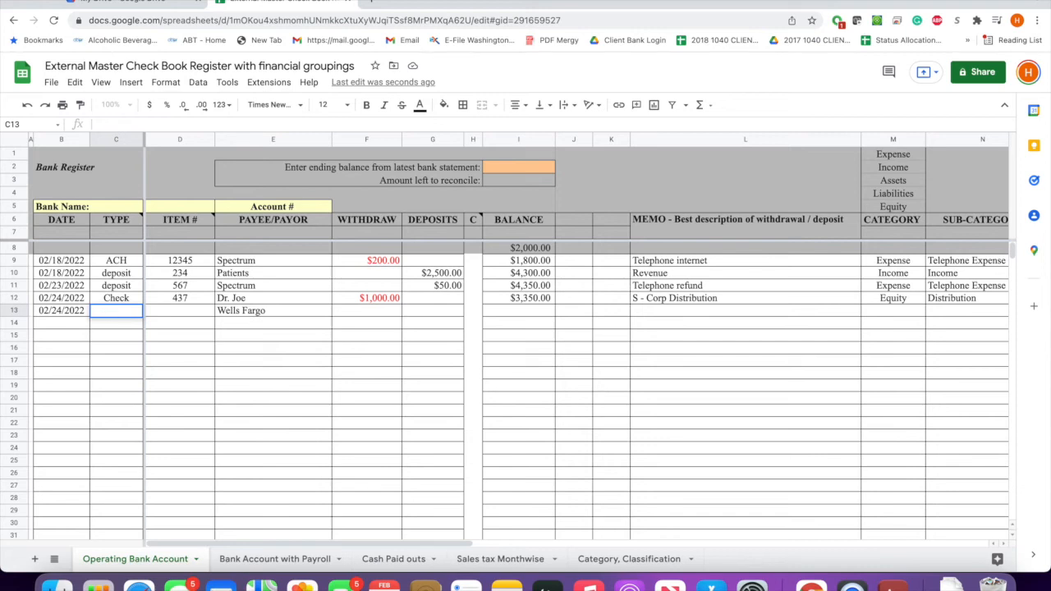
type("ACH")
key("Tab")
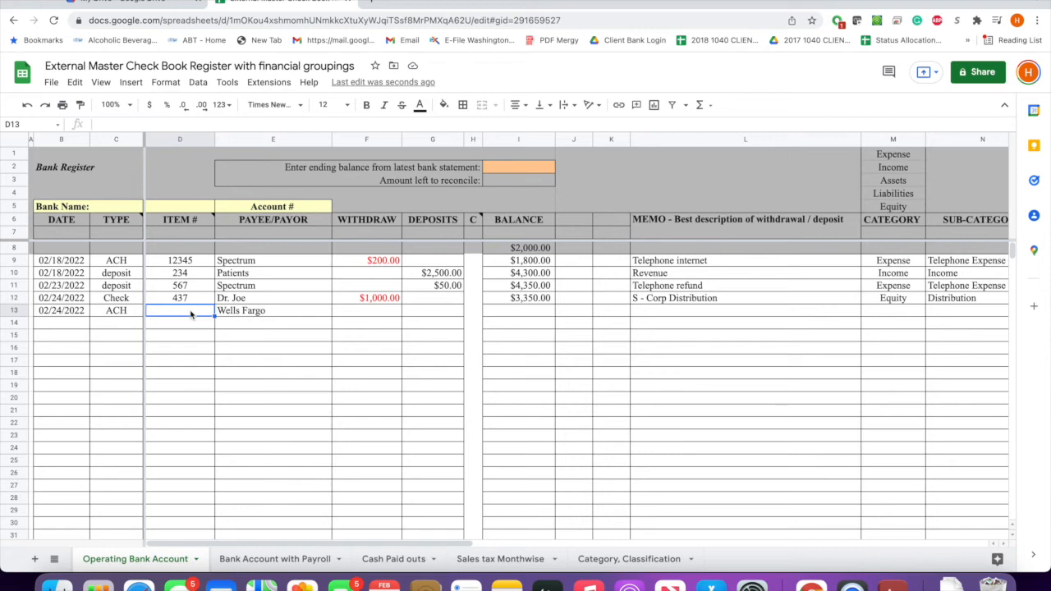
type("1654")
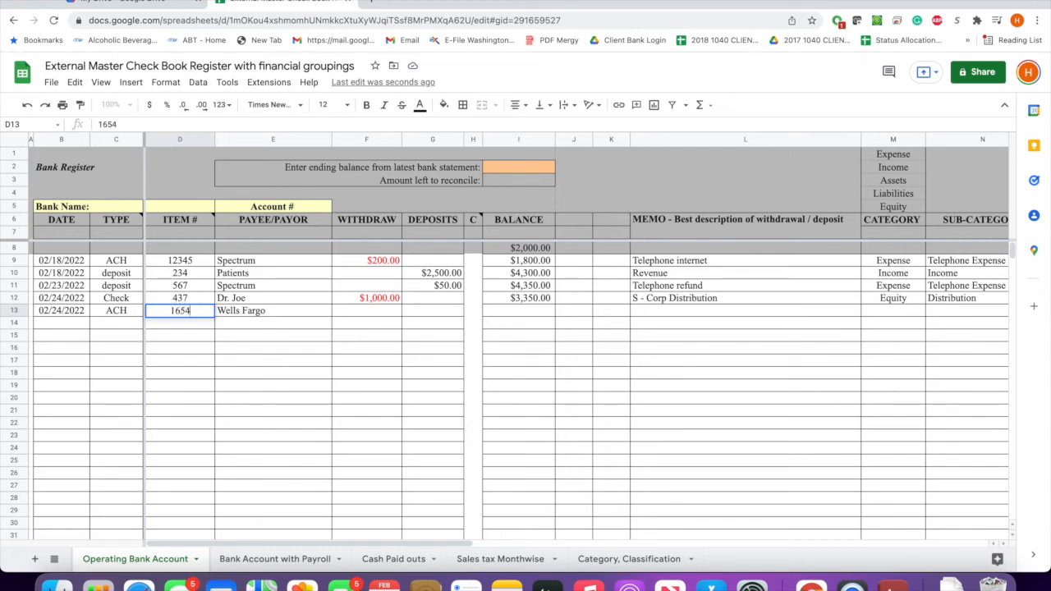
left_click(359, 314)
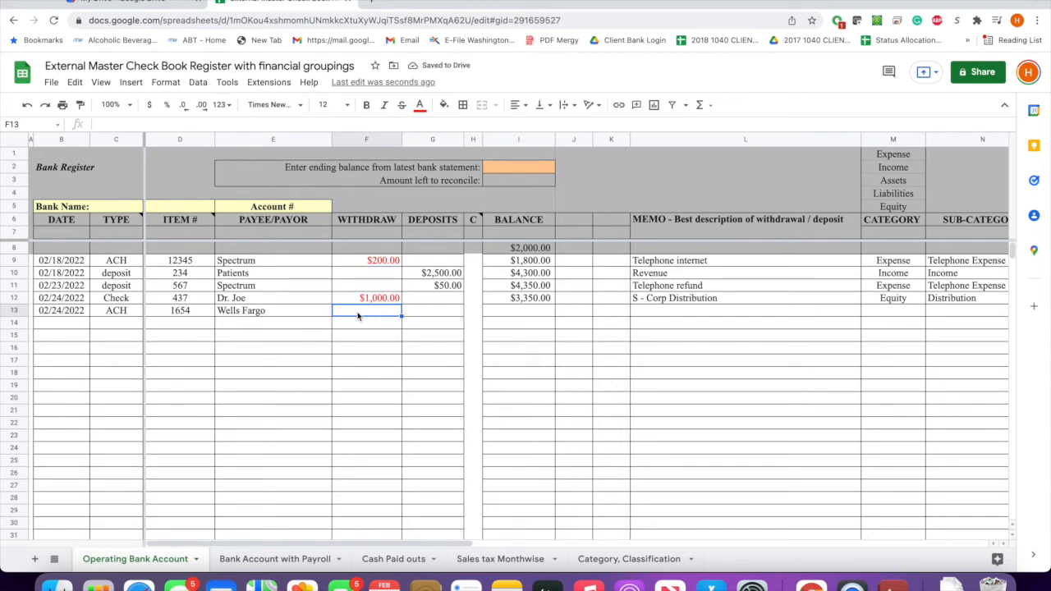
Step: Enter "2100 principal payback and 350 is interest" as the memo of the row 13 Wells Fargo transaction
left_click(652, 314)
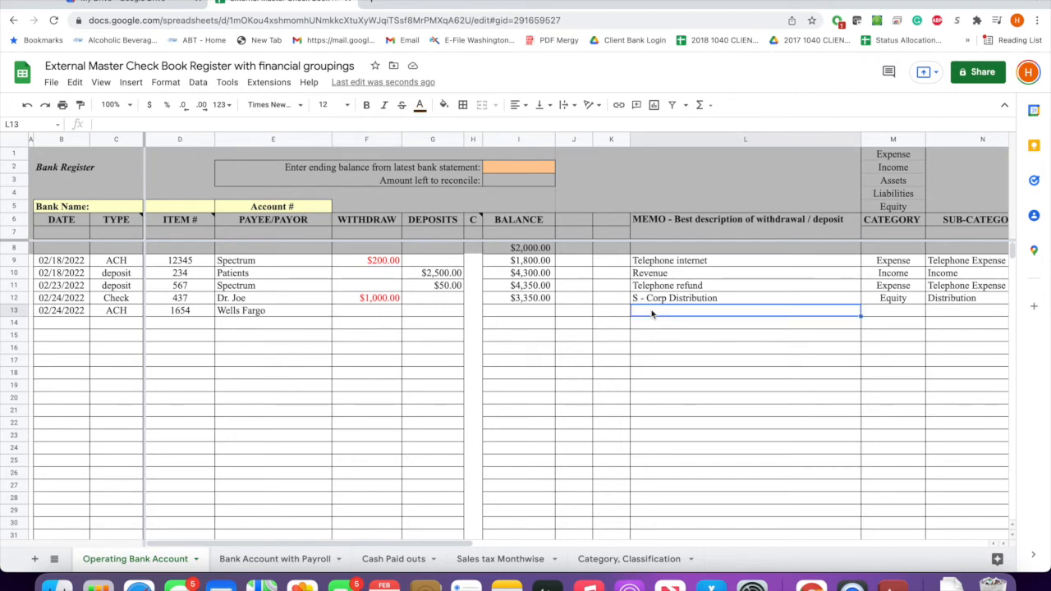
type("2")
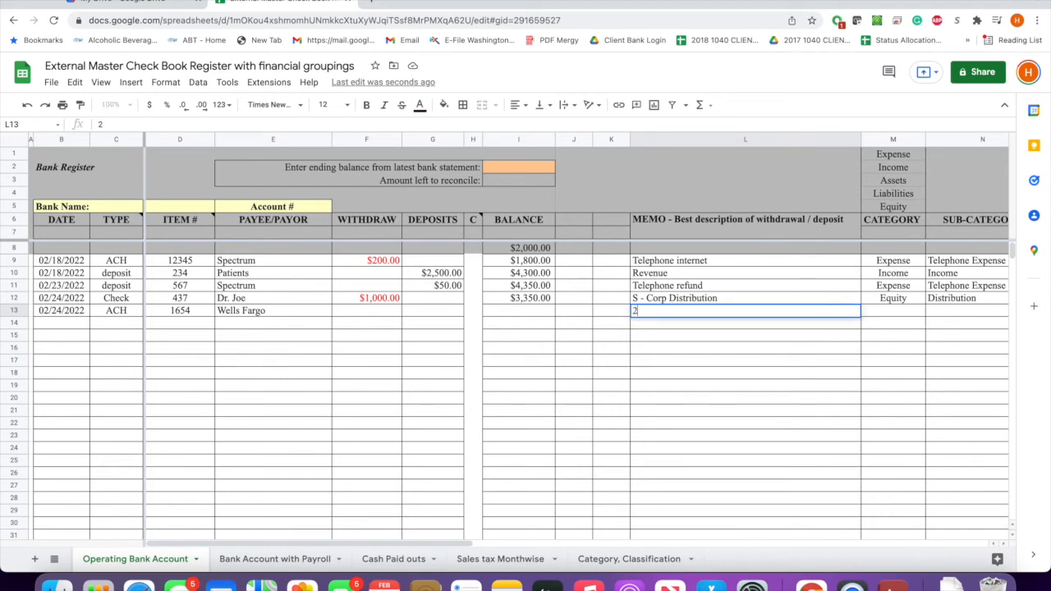
type("100")
type(" li")
type("bi")
key("BackSpace")
key("BackSpace")
type("pr")
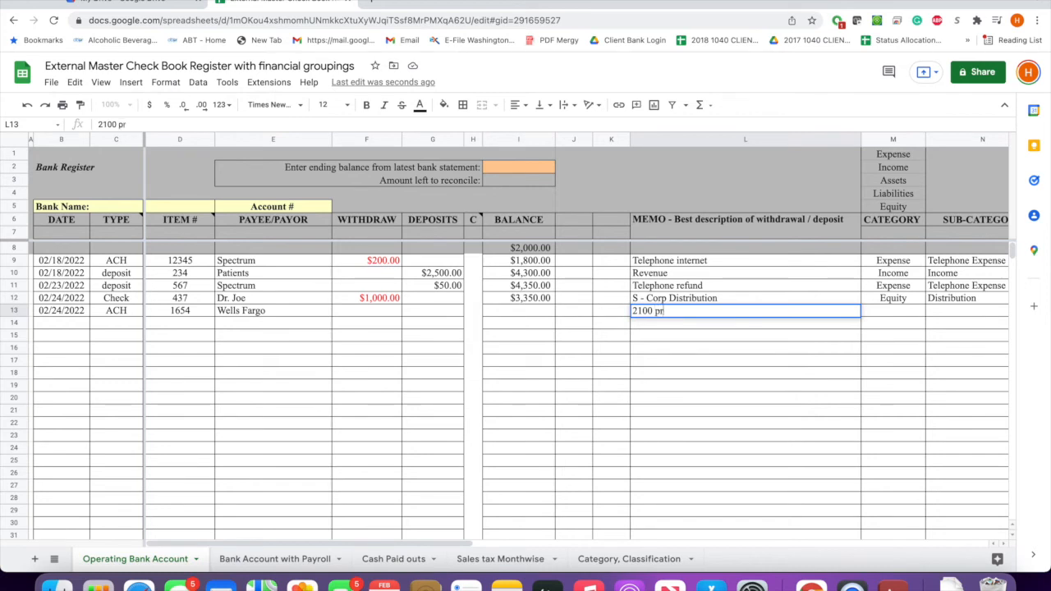
type("incipal")
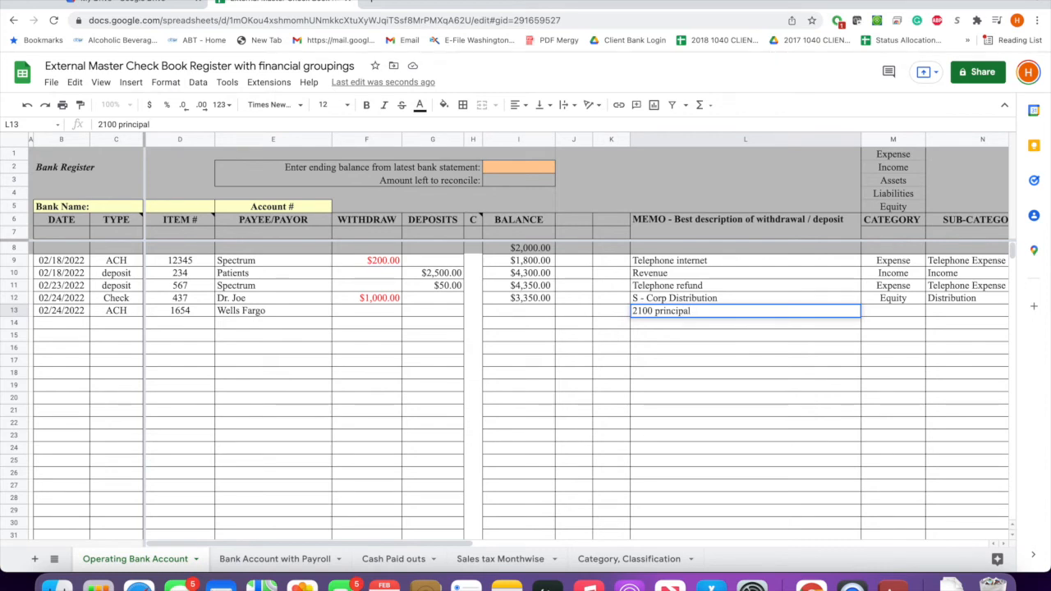
type(" payback ")
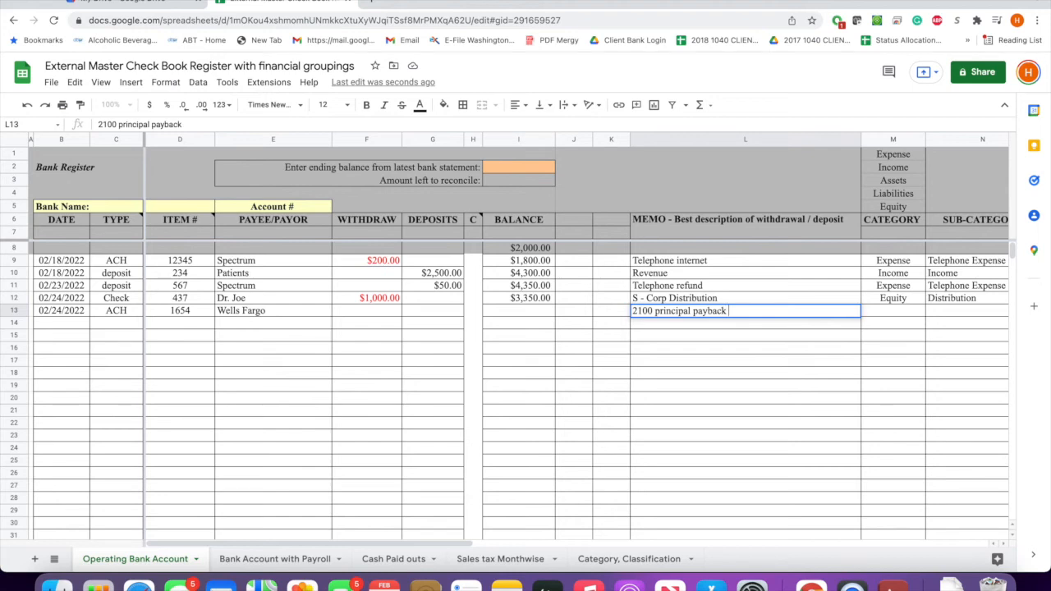
type("and 350 i")
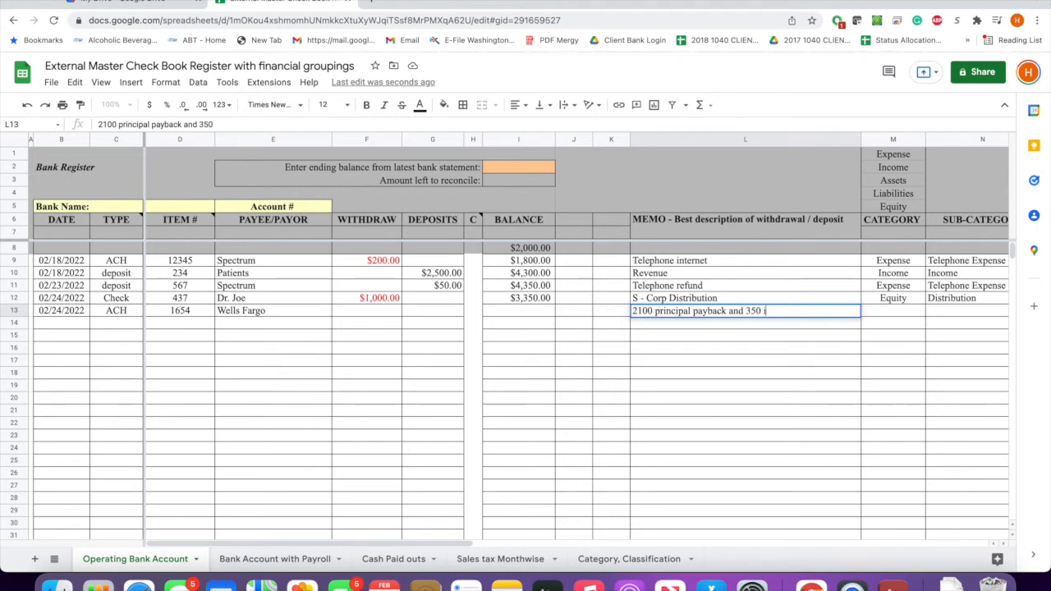
type("s interest")
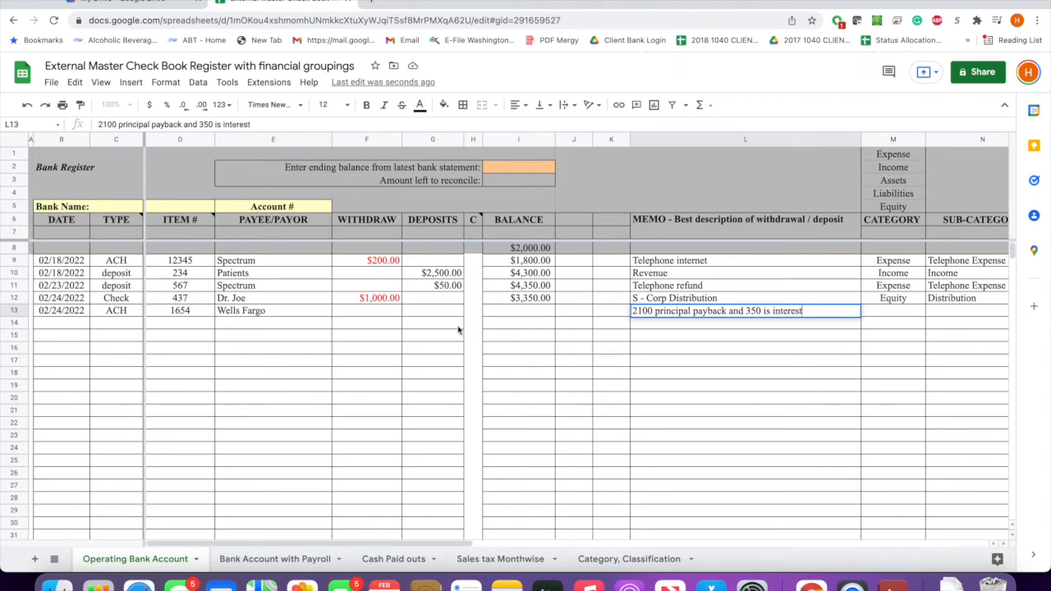
Step: Enter 350 as the withdrawal amount of the Wells Fargo transaction in row 13
left_click(378, 314)
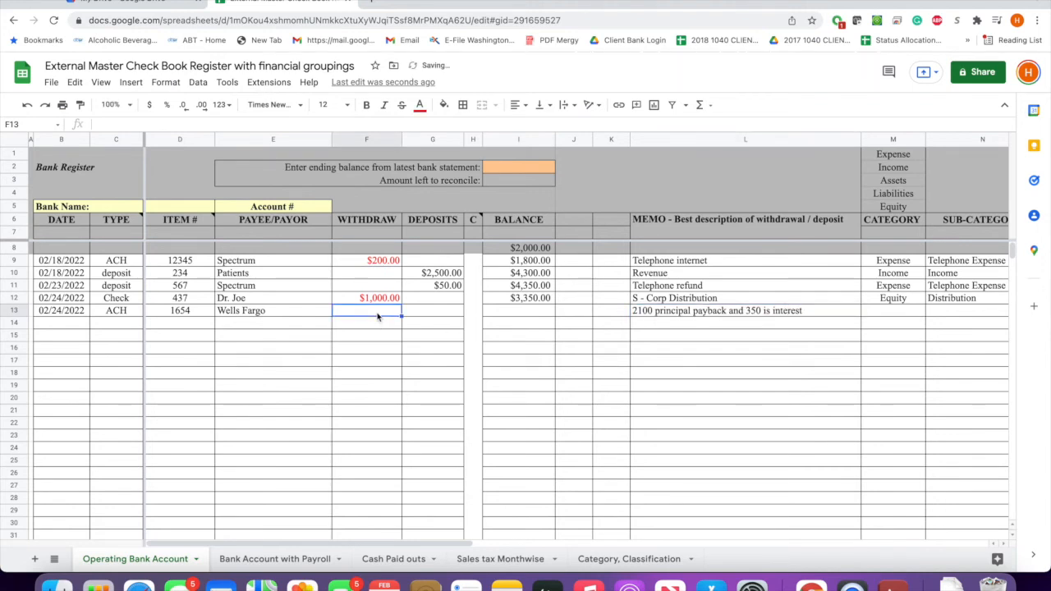
type("350")
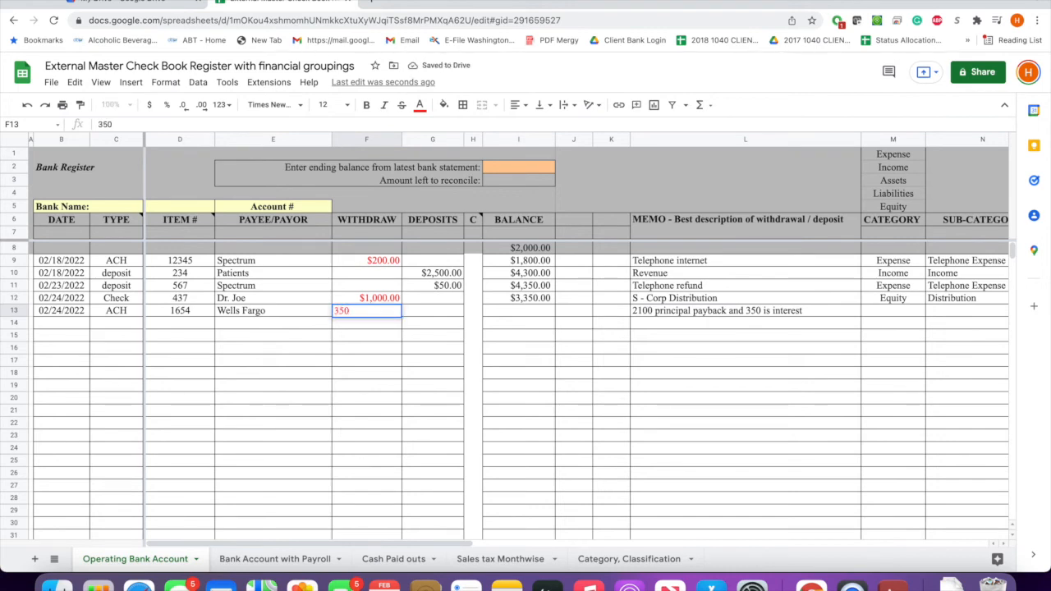
key("Return")
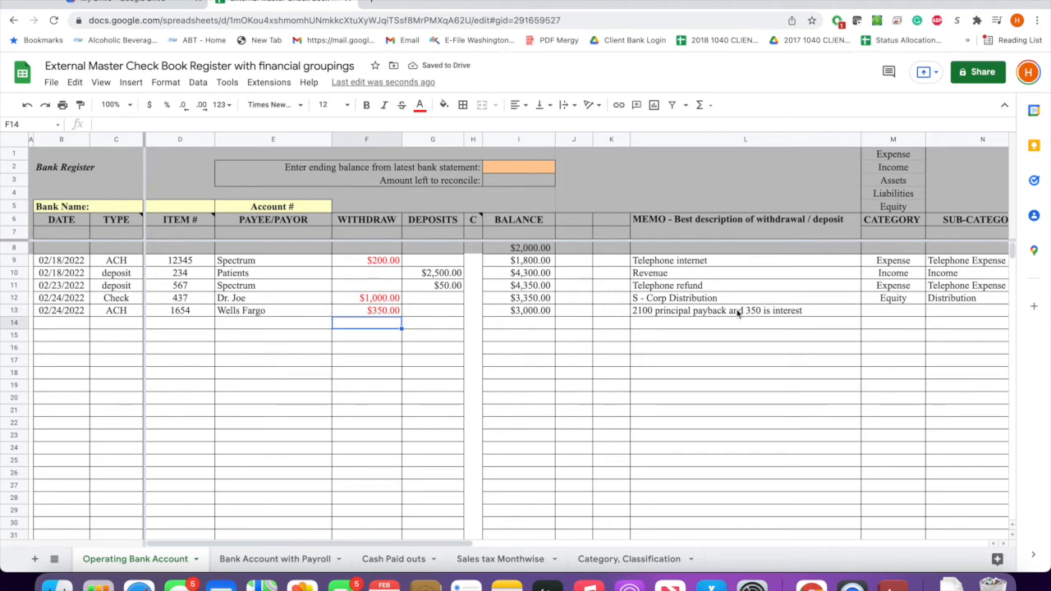
Step: Set the category of the row 13 Wells Fargo transaction to "Expense" and its sub-category to "Interest Expense"
left_click(879, 312)
type("expense")
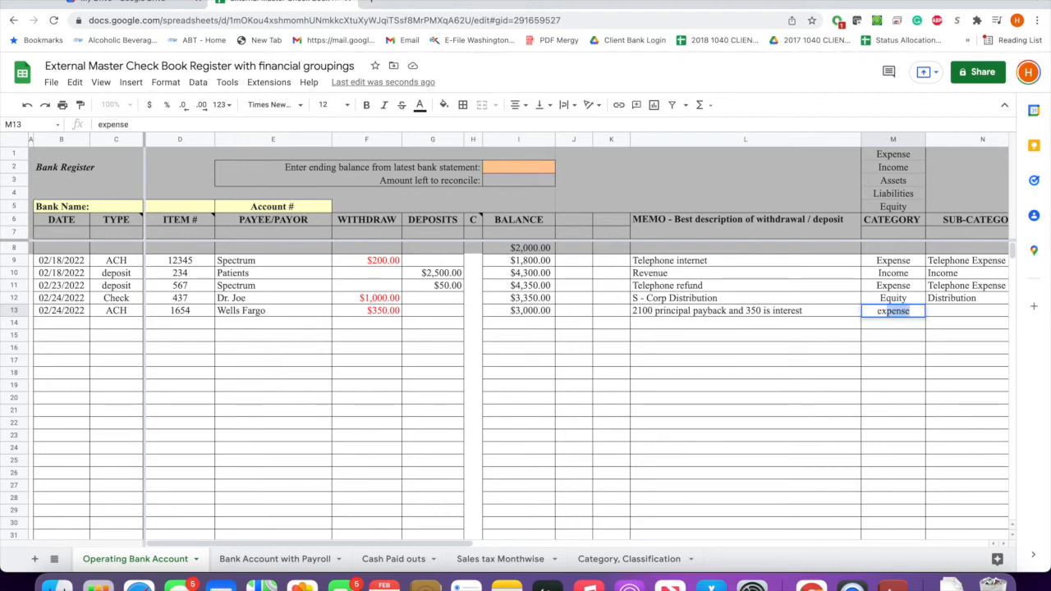
key("Tab")
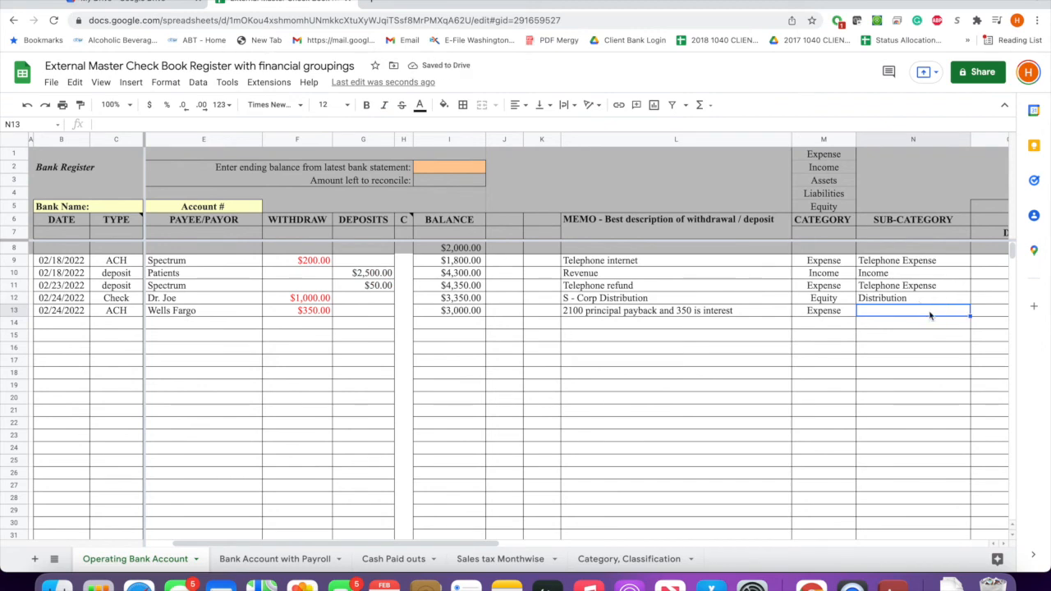
type("Intere")
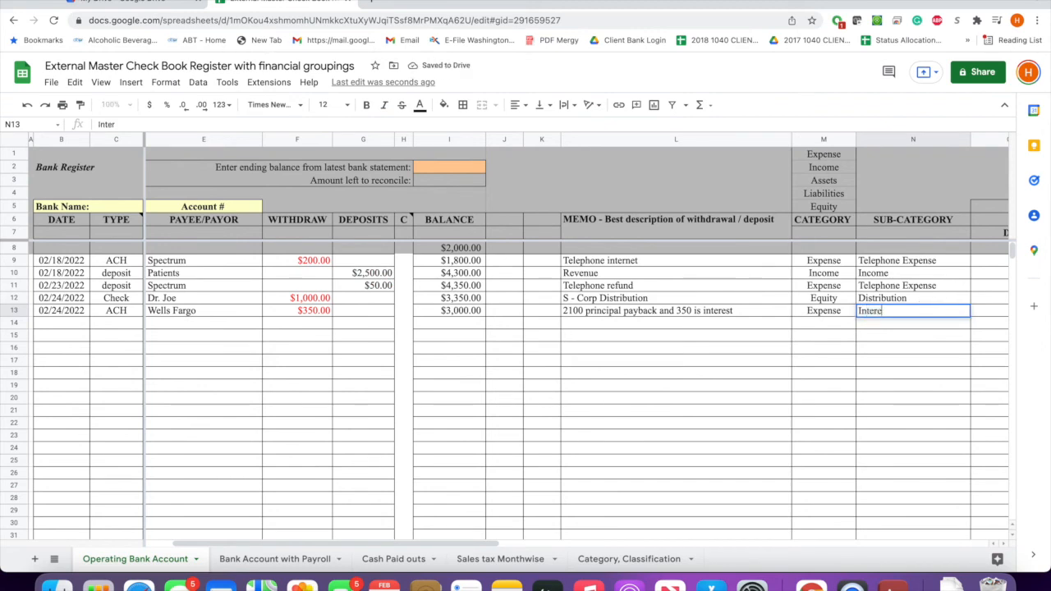
type("st")
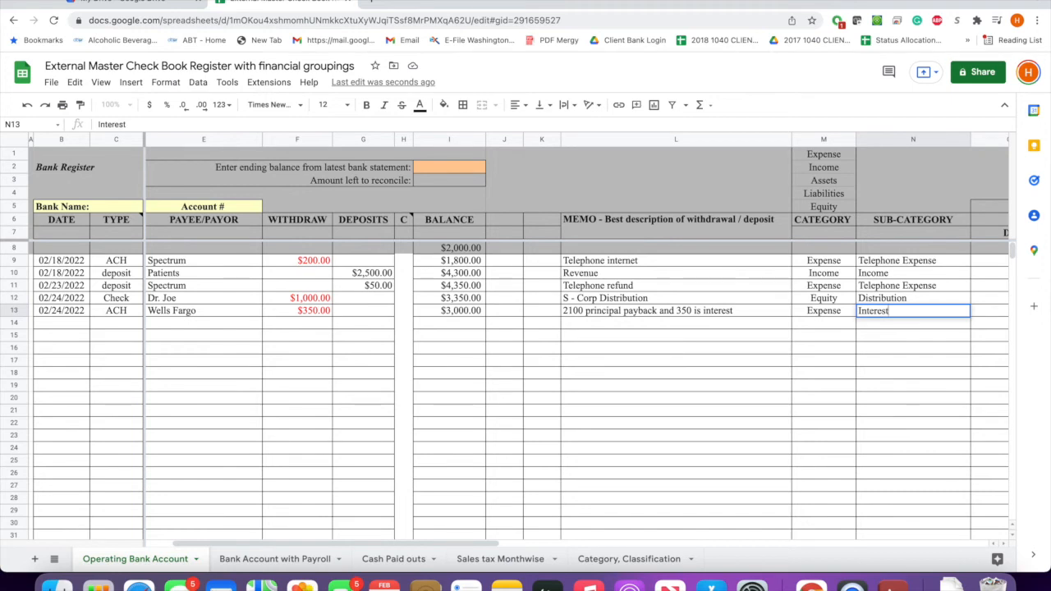
type(" Expense")
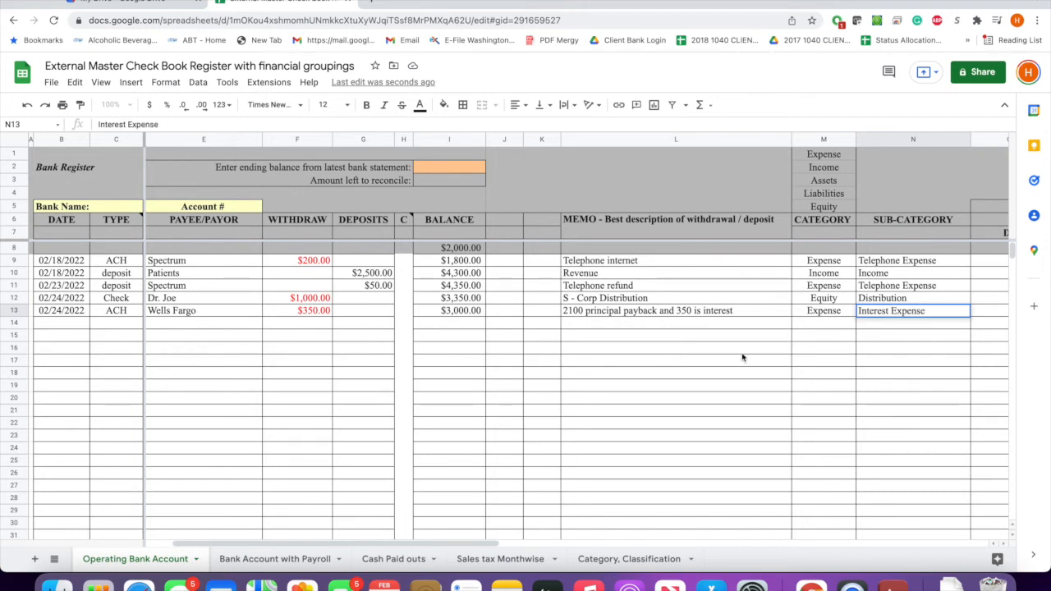
Step: Enter 02/24/2022 as the date of a new transaction in row 14
left_click_drag(434, 545, 287, 560)
left_click(61, 325)
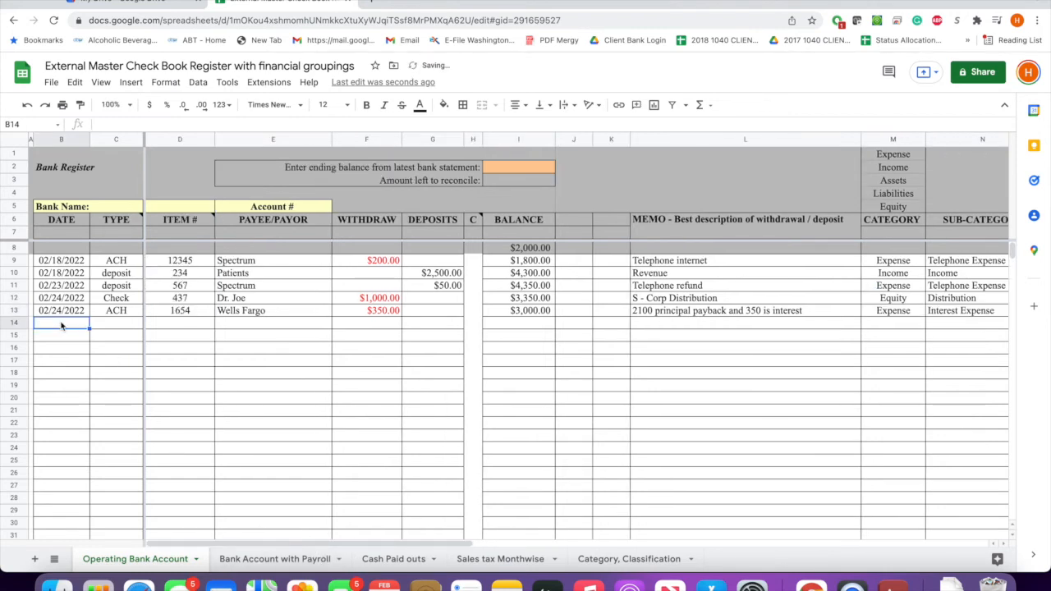
type("02")
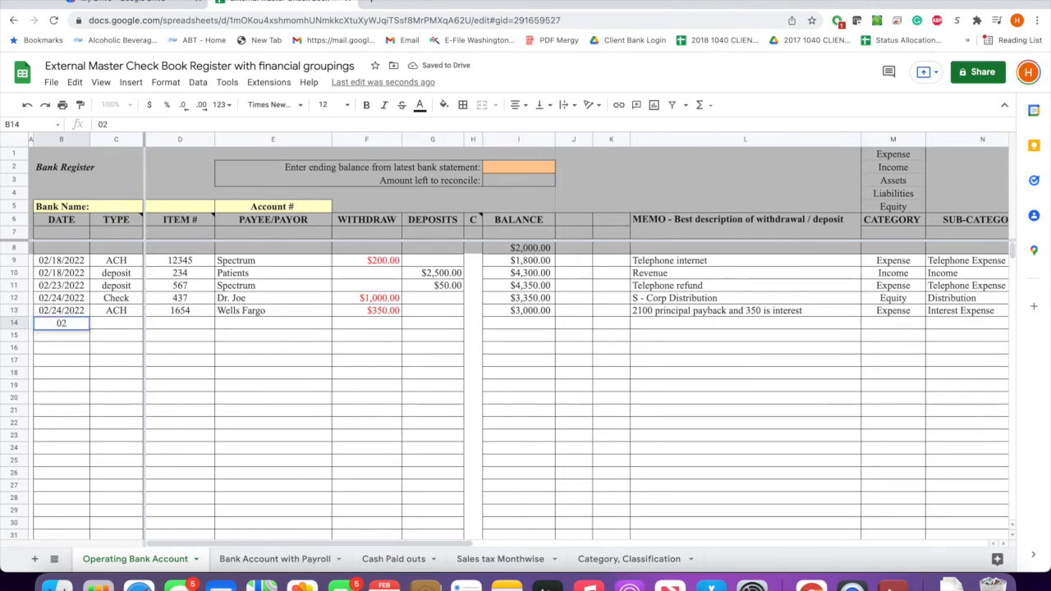
type("/24")
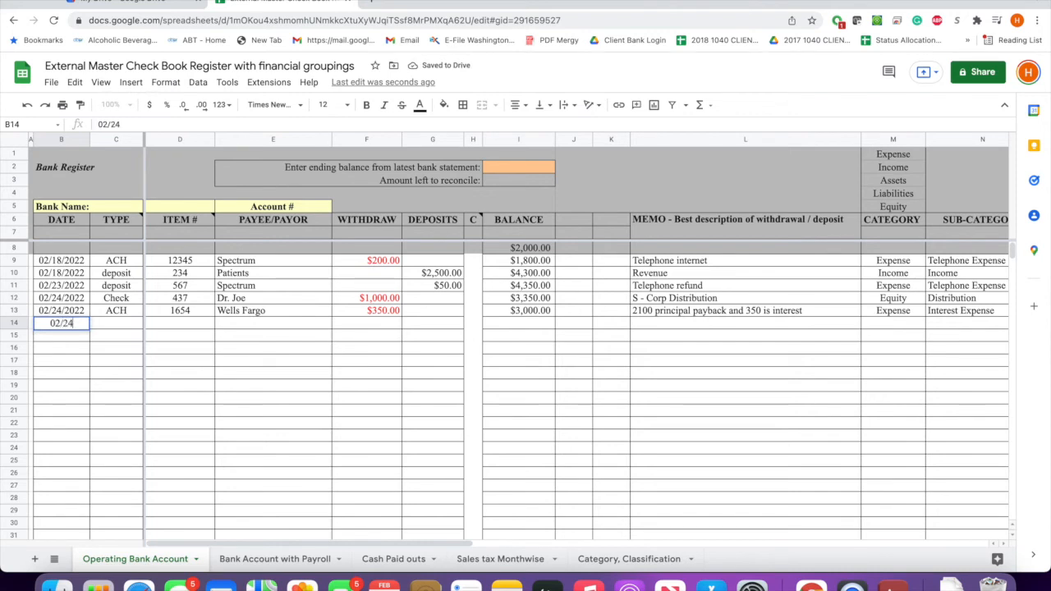
type("/2022")
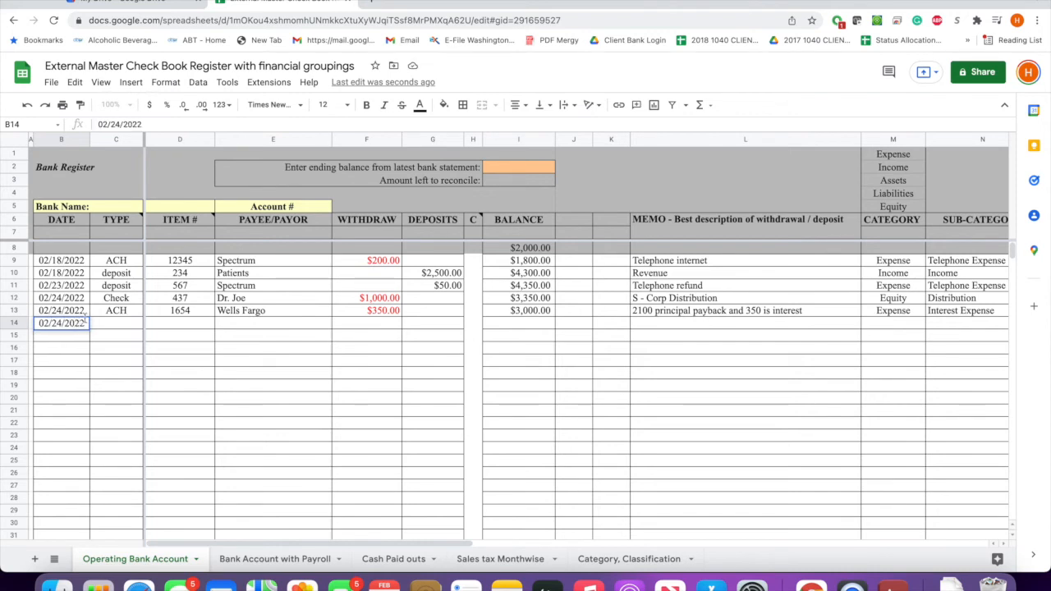
Step: Set the type of the row 14 transaction to "ach" and its item number to 1654
left_click(113, 324)
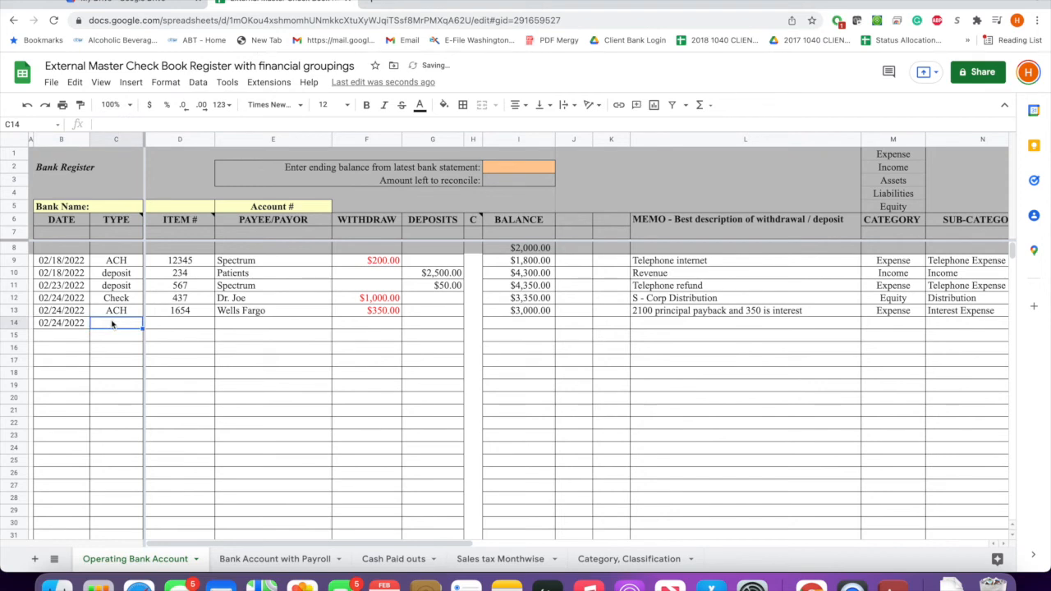
type("ach")
left_click(165, 324)
type("1654")
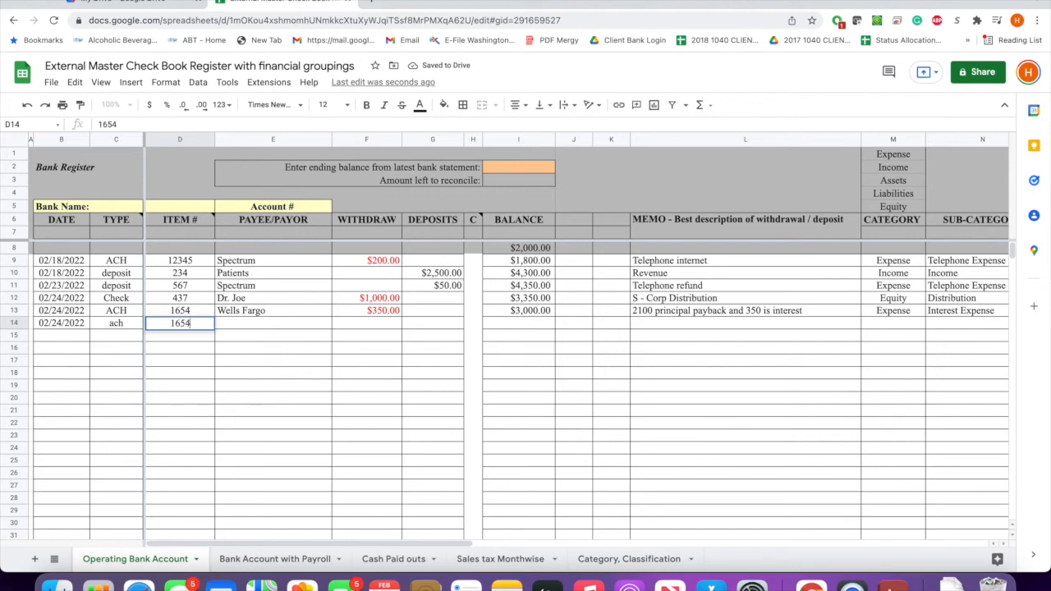
Step: Enter "Wells Fargo" as the payee of the row 14 transaction and 2100 as its withdrawal amount
left_click(239, 328)
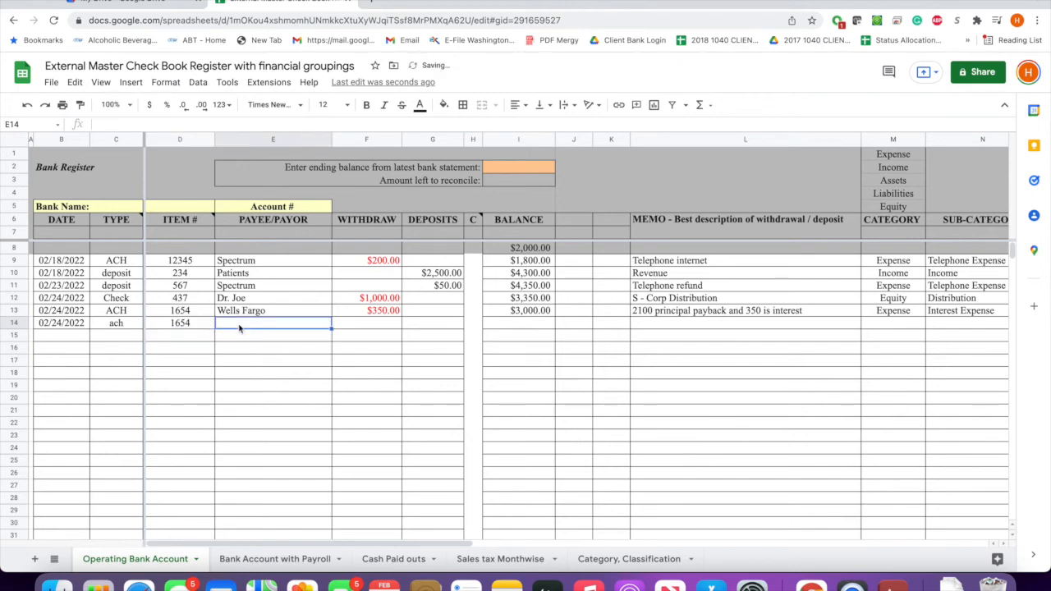
type("w")
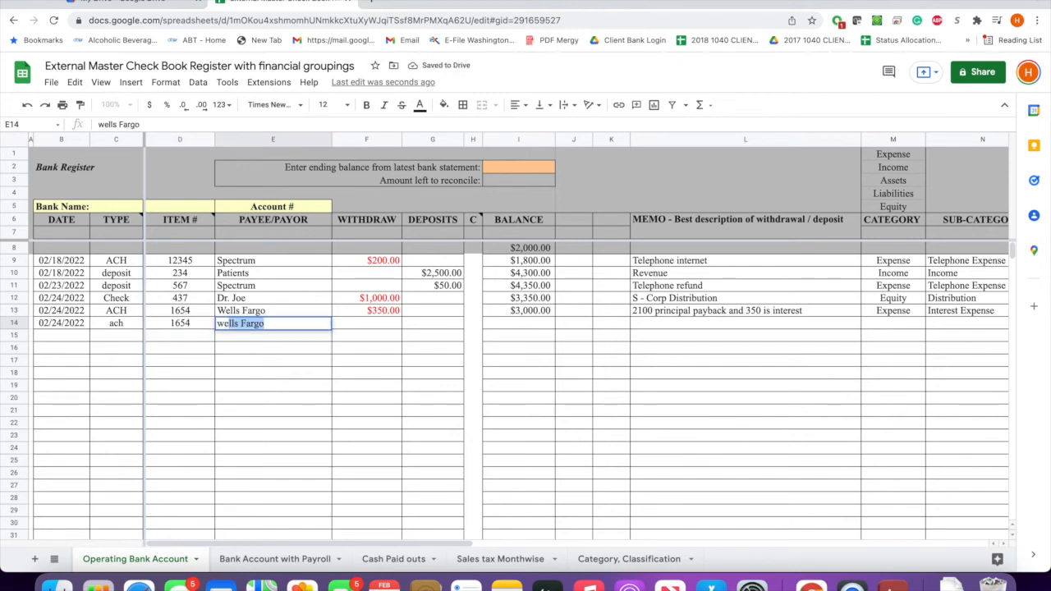
key("Tab")
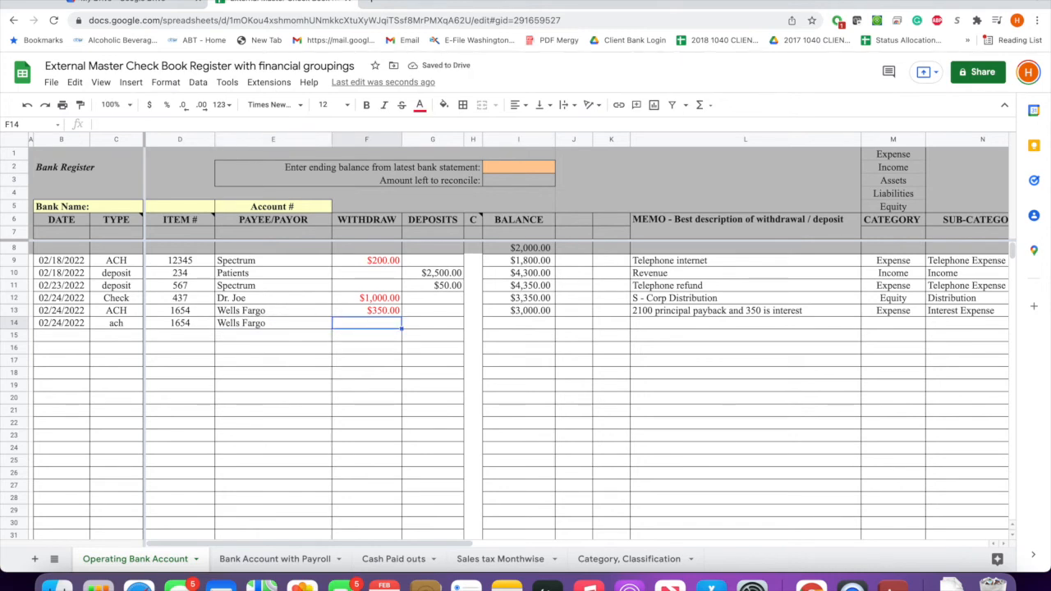
type("2100")
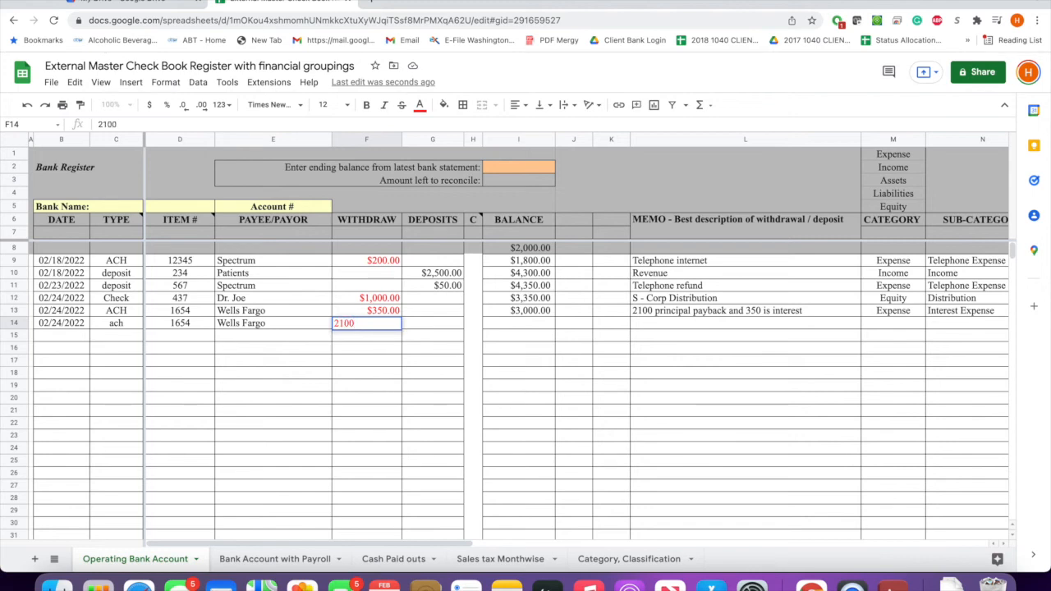
key("Tab")
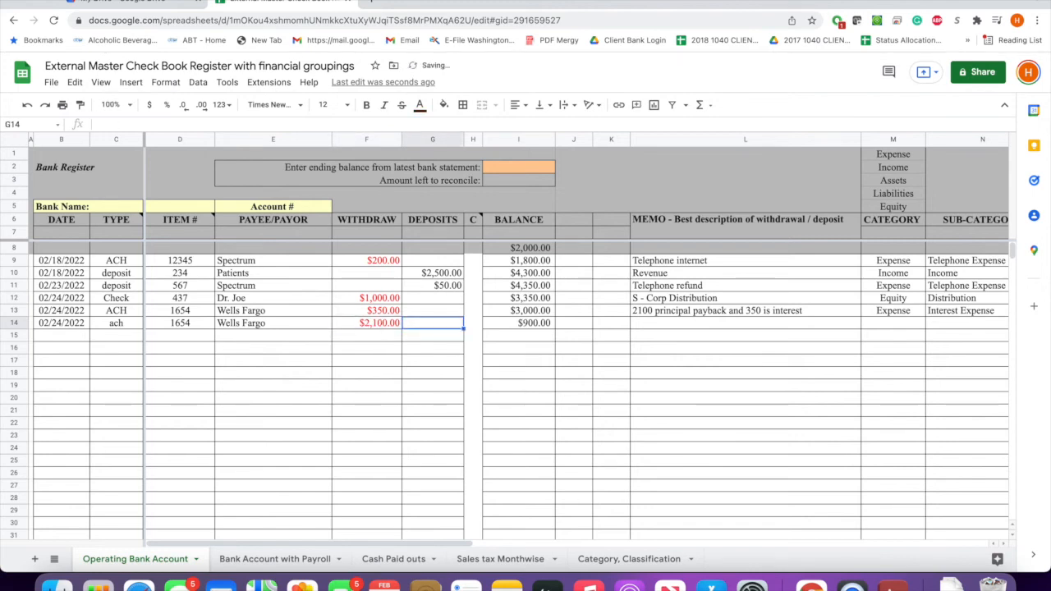
Step: Fill the row 13 memo about principal payback and interest down into the memo cell of row 14
key("Tab")
key("Tab")
key("Tab")
key("Tab")
key("Tab")
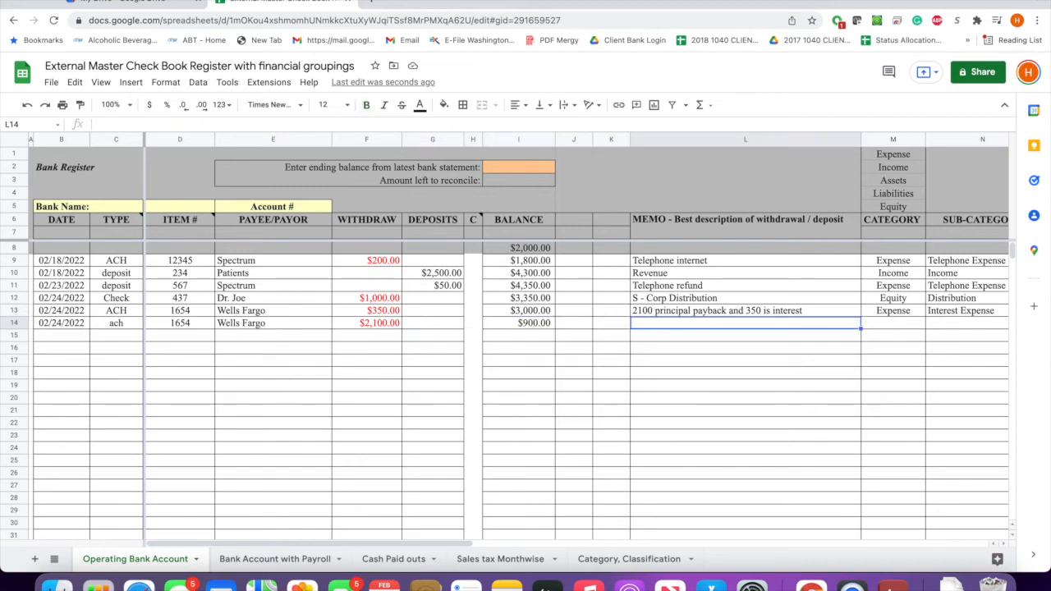
left_click(742, 314)
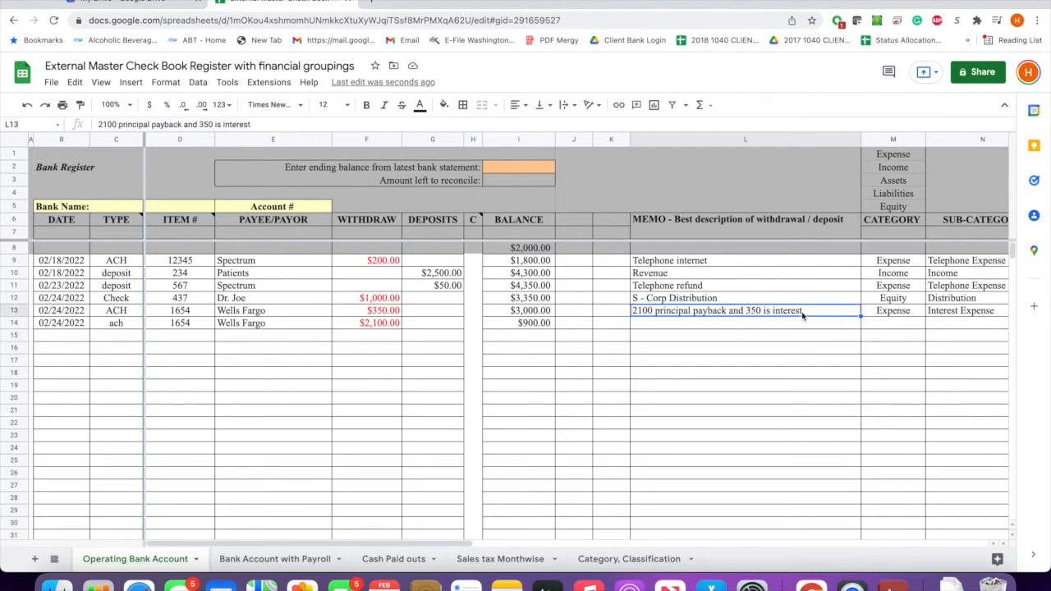
left_click_drag(860, 317, 851, 325)
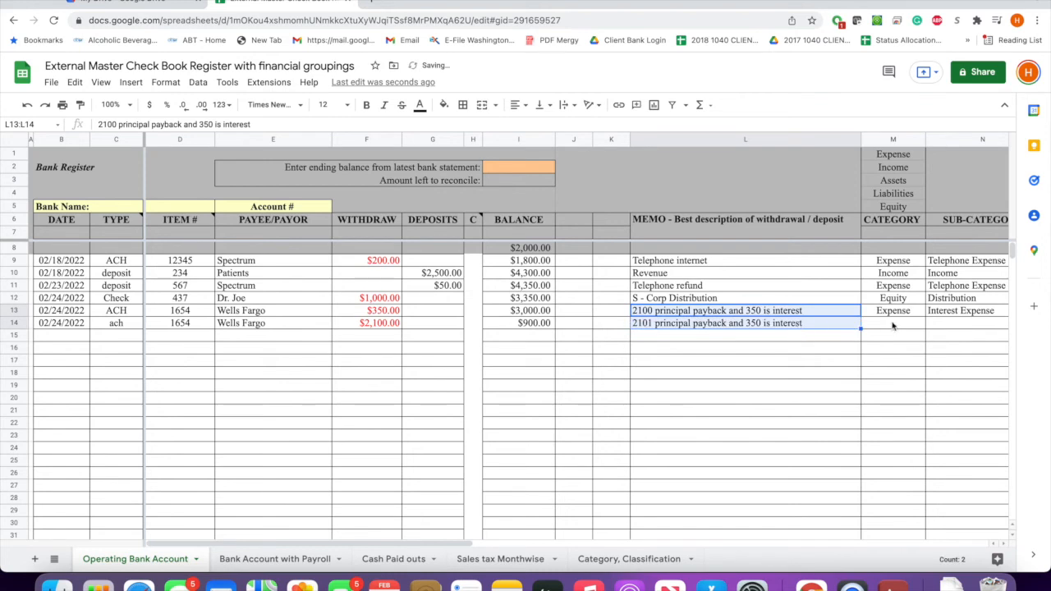
Step: Enter "liabilities" as the category of the row 14 Wells Fargo transaction
left_click(882, 327)
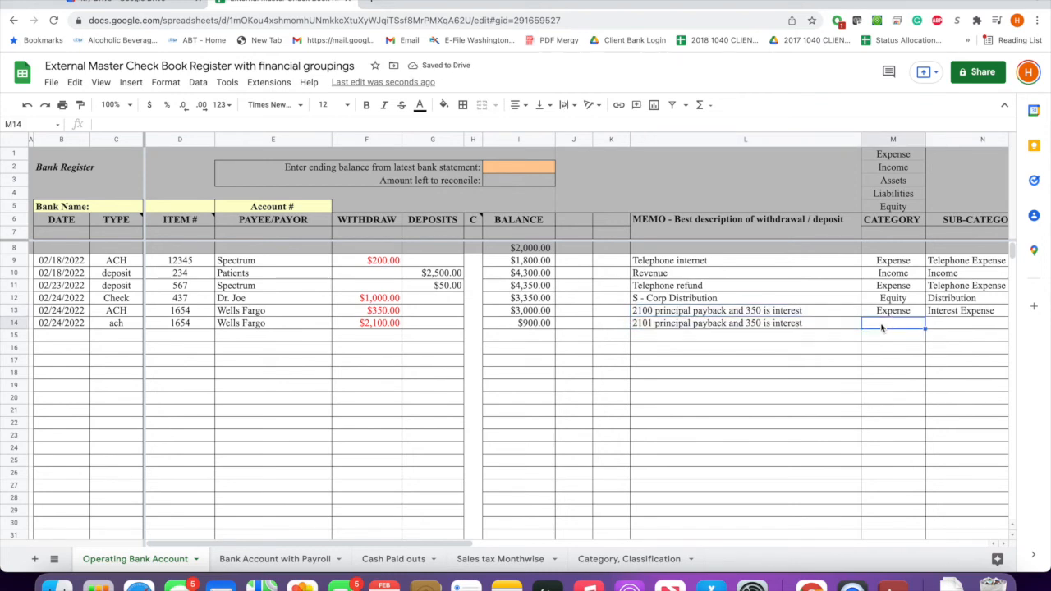
type("liabili")
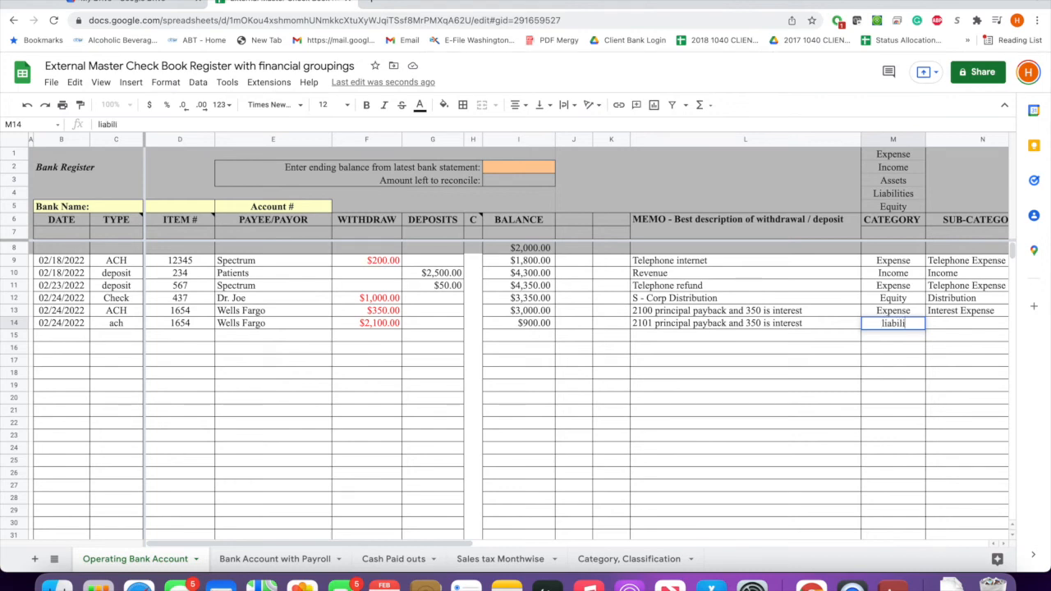
type("ties")
key("Return")
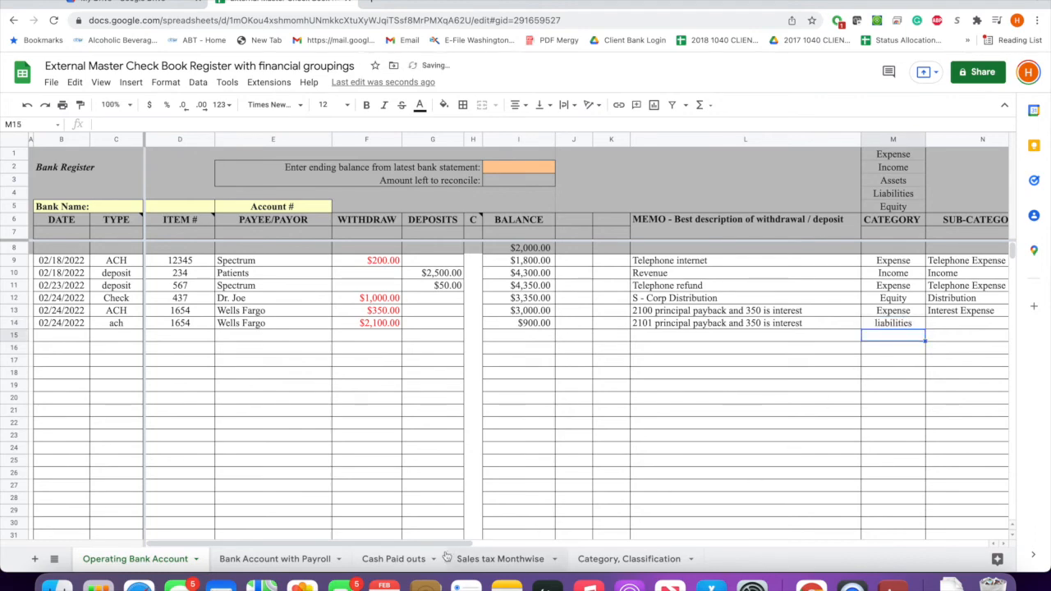
Step: Check the office-only Liabilities debit formula in row 13 against the category text entered in row 14
left_click_drag(438, 542, 682, 547)
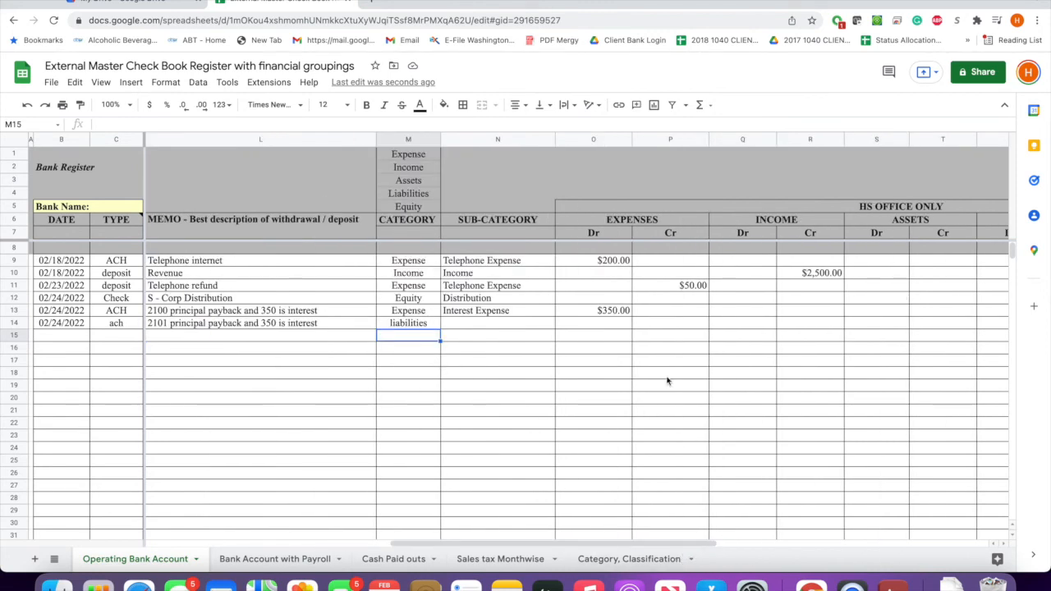
left_click_drag(640, 540, 688, 543)
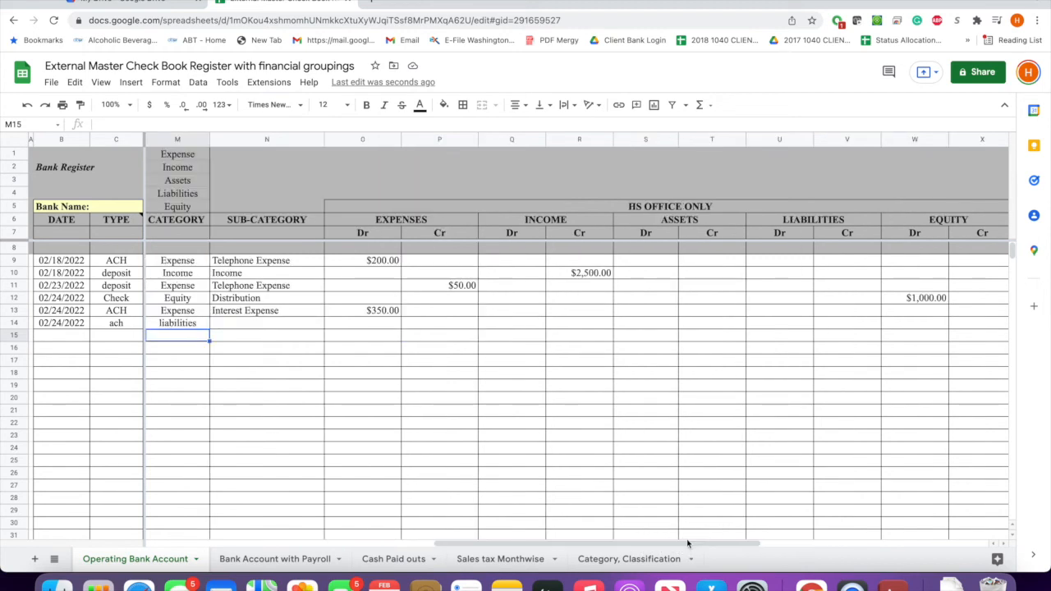
left_click(780, 316)
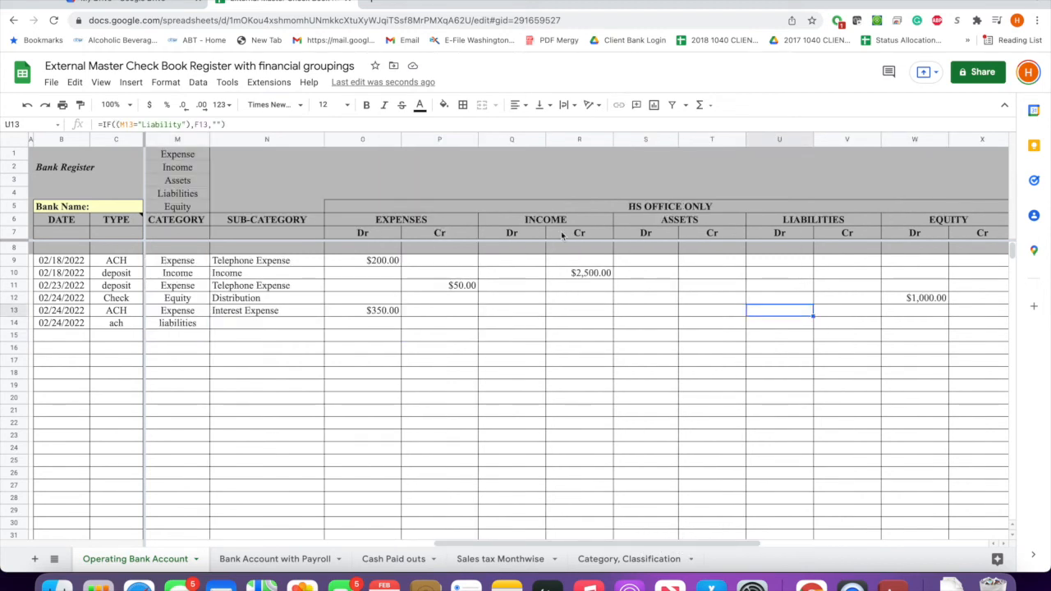
left_click(187, 326)
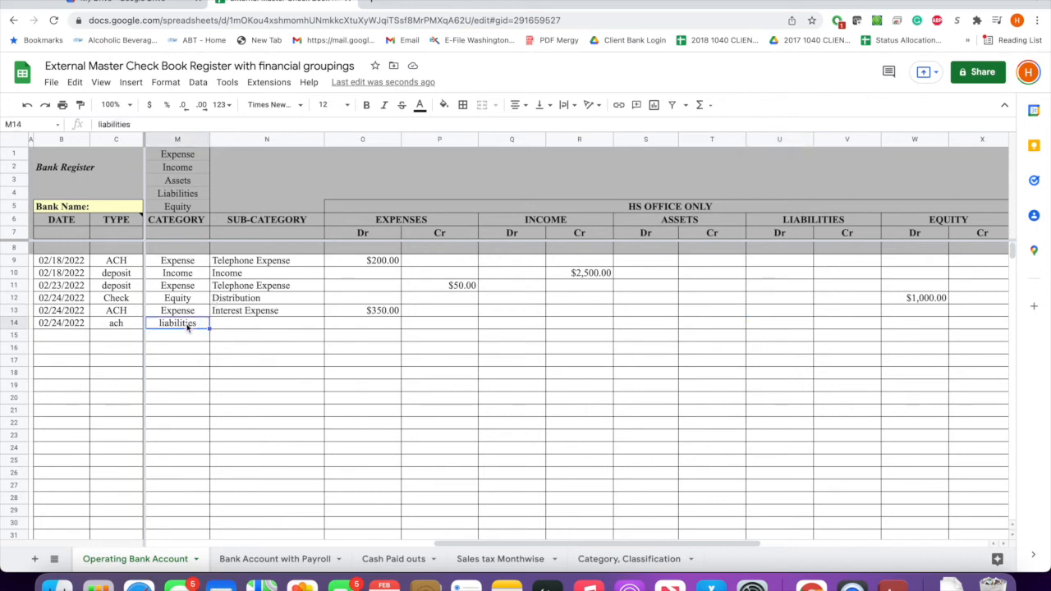
Step: Rename the "Liabilities" entry in the category list above the register to "Liability"
left_click(188, 196)
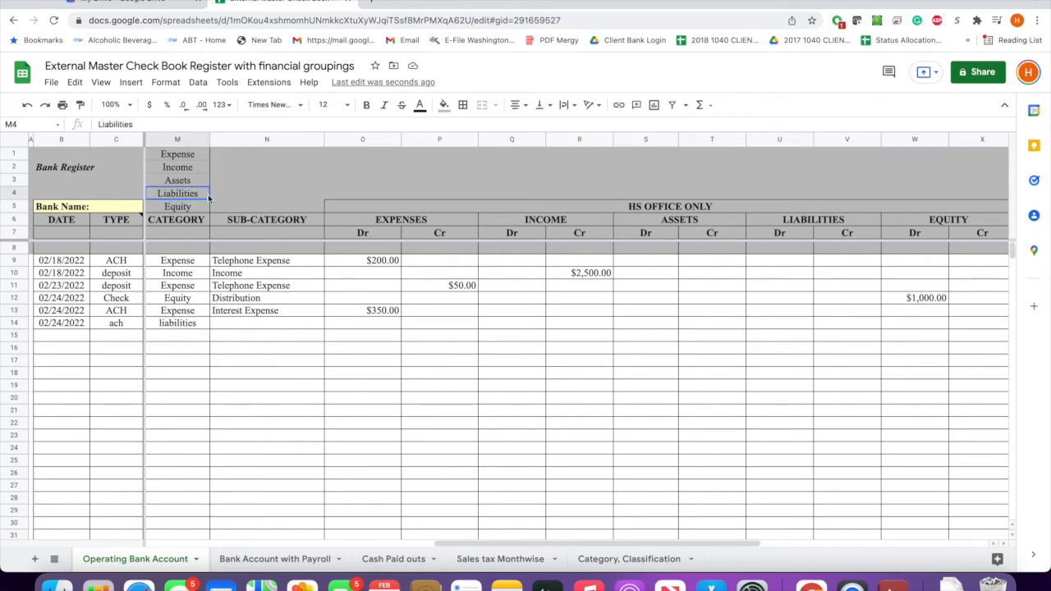
double_click(201, 194)
key("BackSpace")
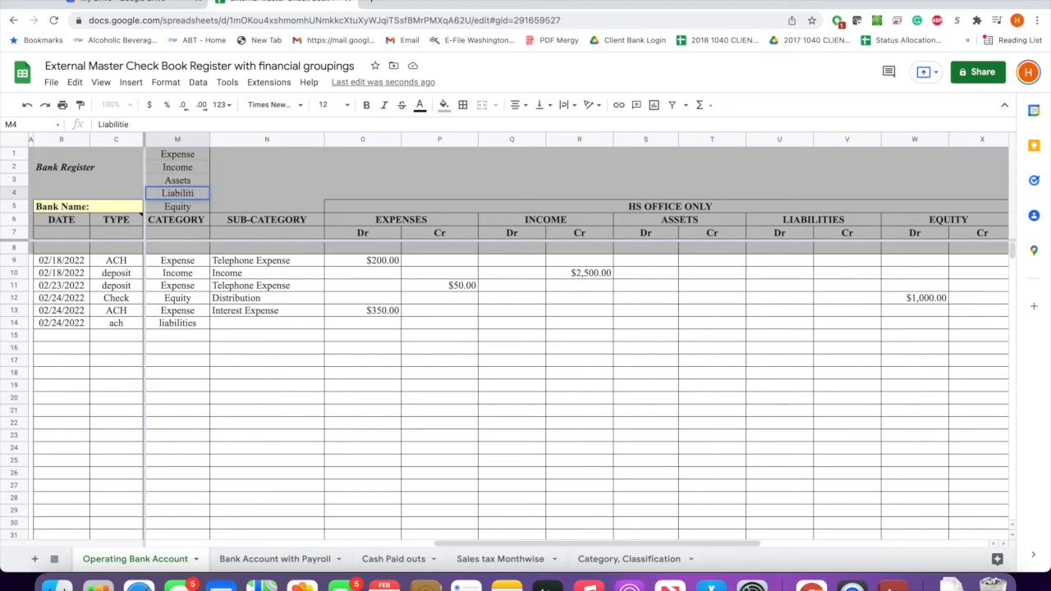
key("BackSpace")
type("y")
Step: Change the category of the row 14 Wells Fargo transaction to "Liability"
left_click(181, 325)
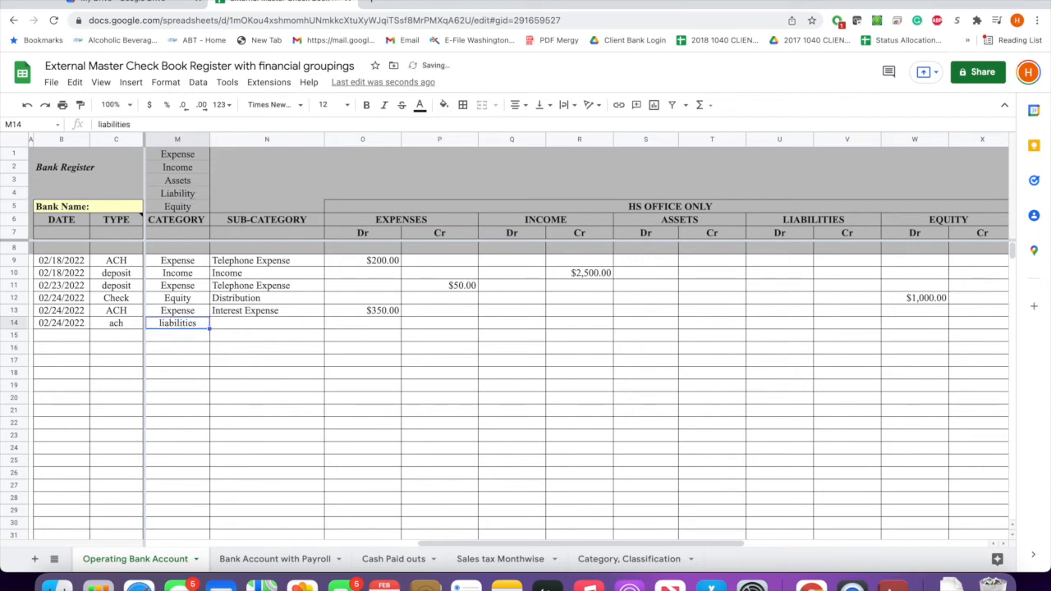
type("Lia")
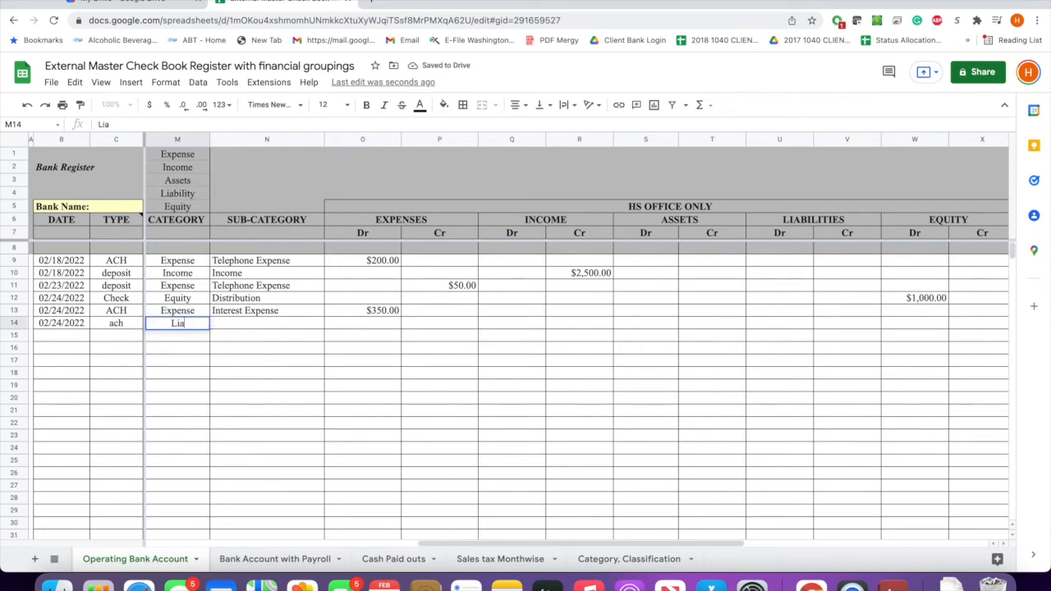
type("bility")
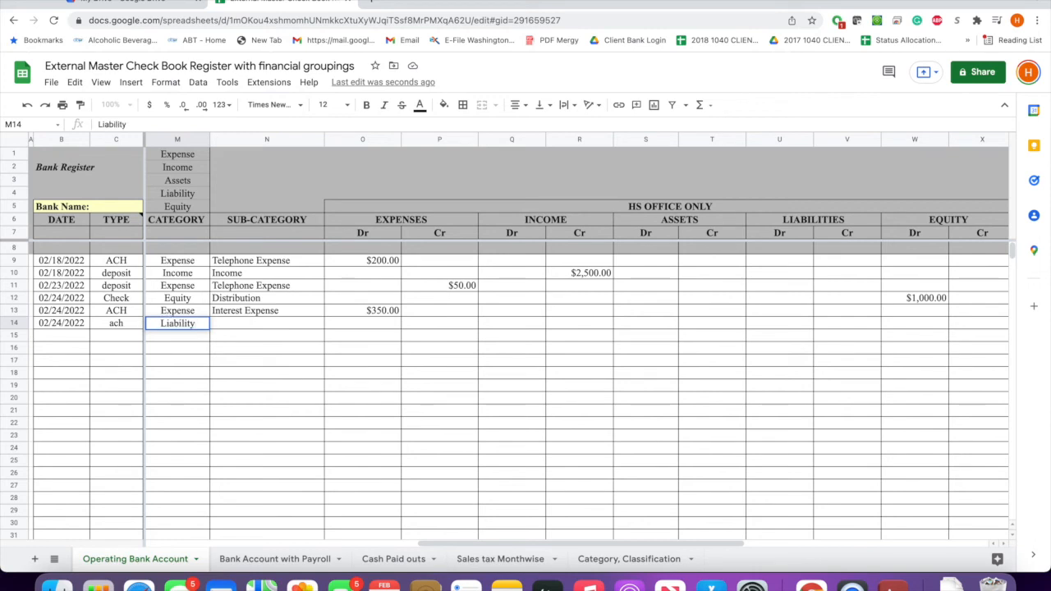
left_click(240, 423)
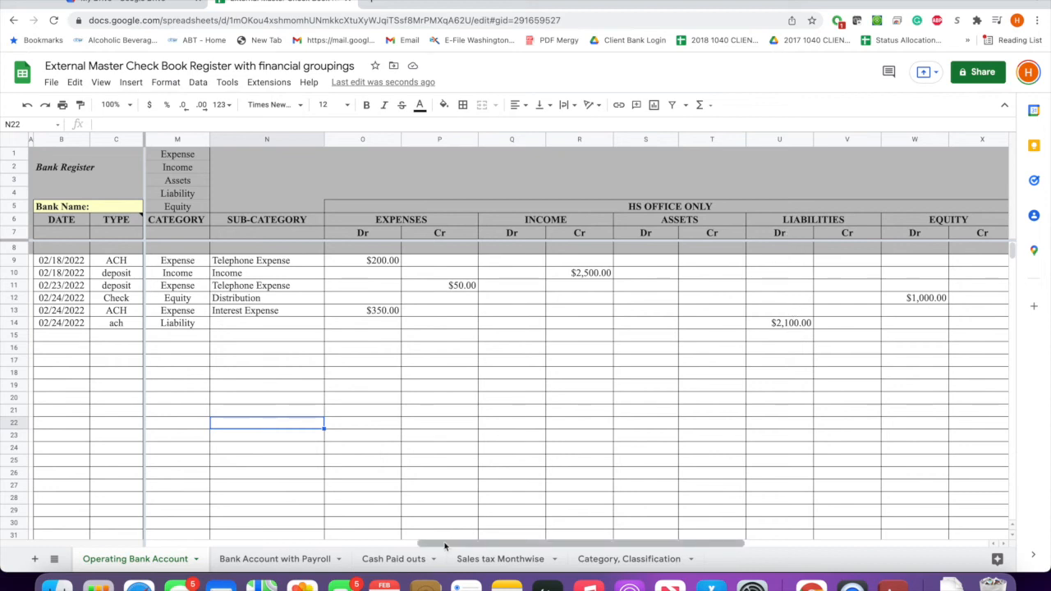
Step: Enter "Note Payable Wells fargo" as the sub-category of the row 14 liability transaction
left_click_drag(467, 543, 499, 535)
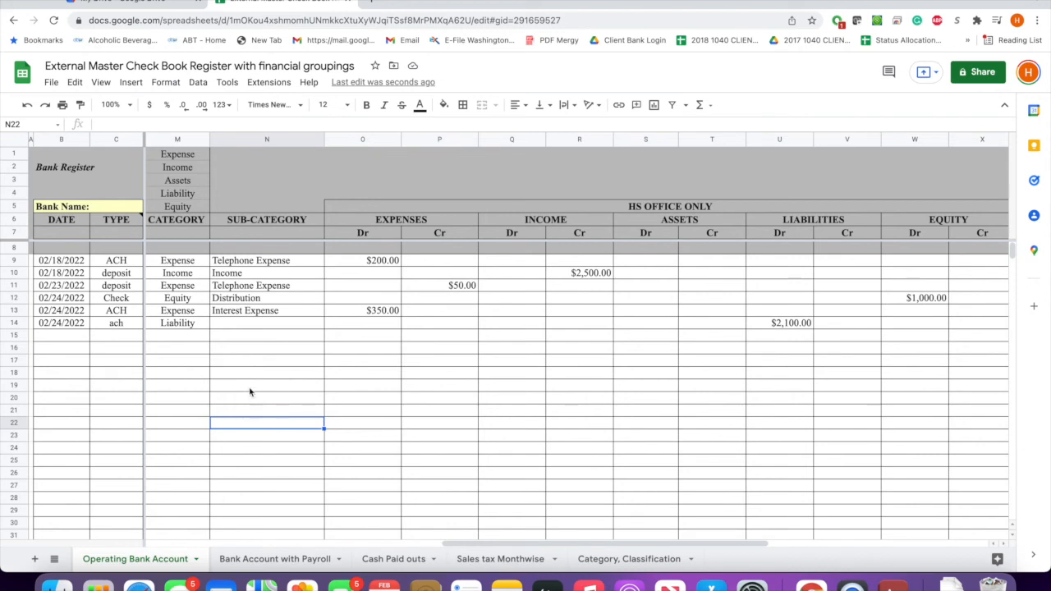
left_click(243, 328)
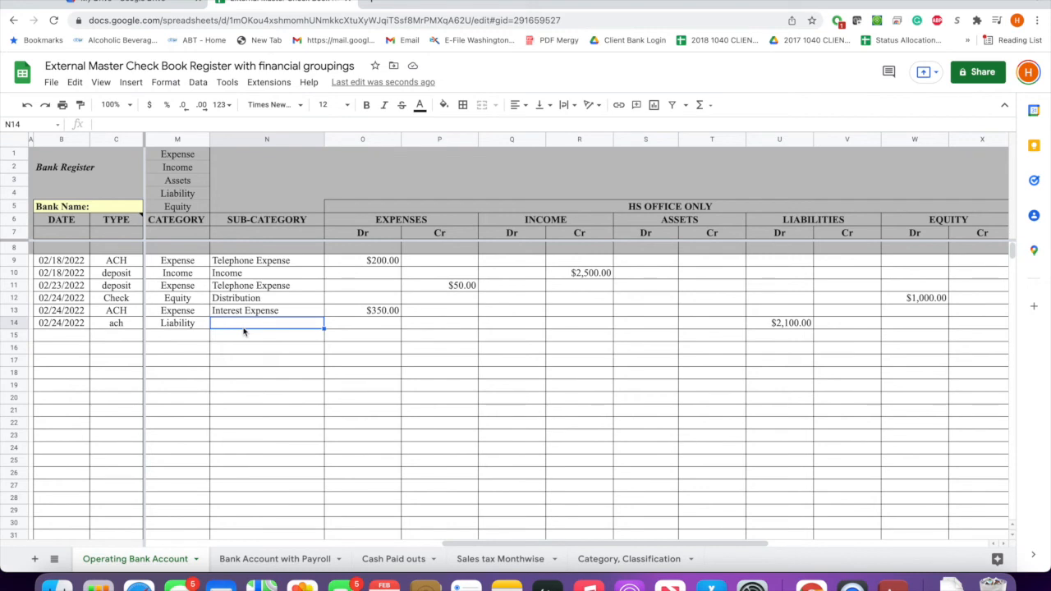
type("Note")
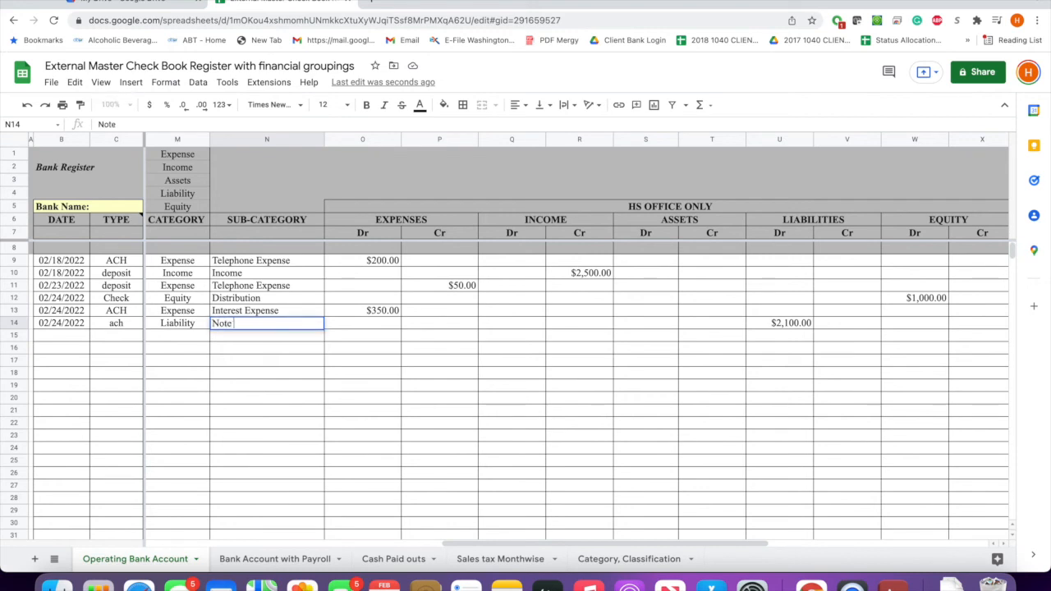
type(" Payable Well")
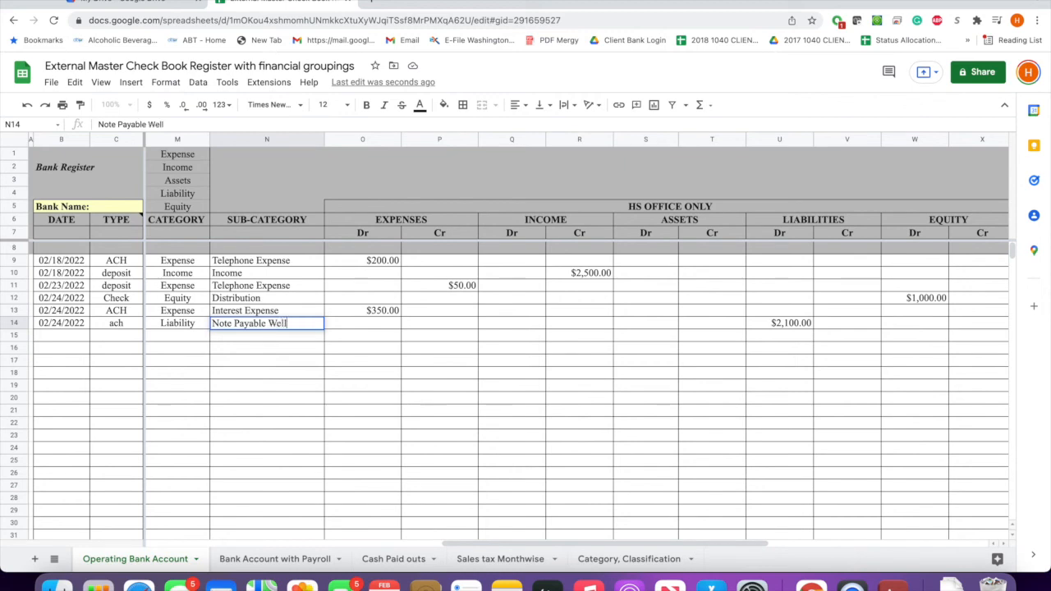
type("s fargo")
left_click(254, 387)
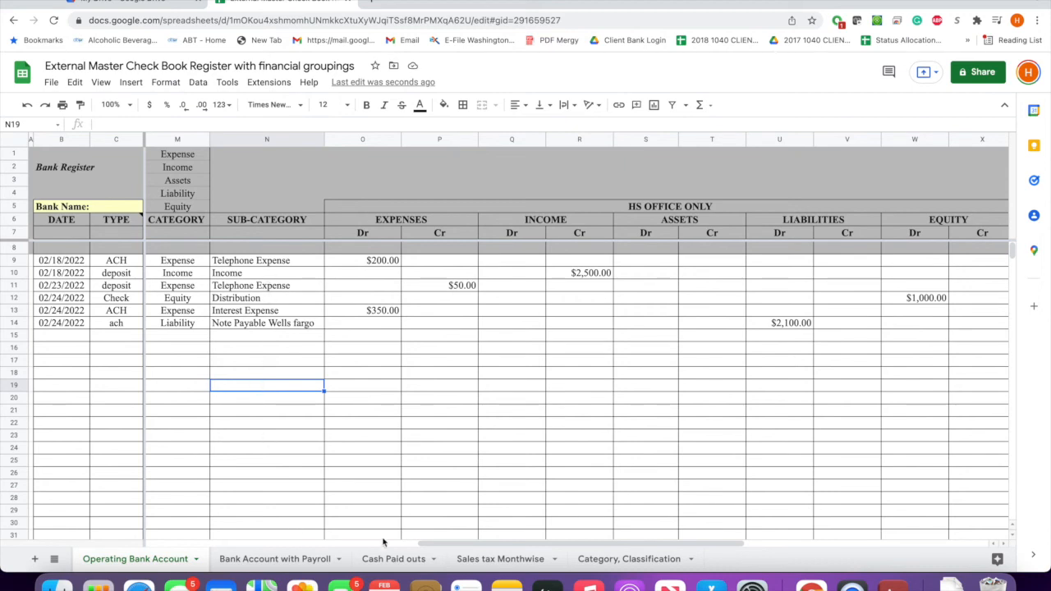
Step: Review the memos, categories, withdrawals and office-only debit and credit groupings of the entered transactions across the register
left_click_drag(448, 548, 358, 546)
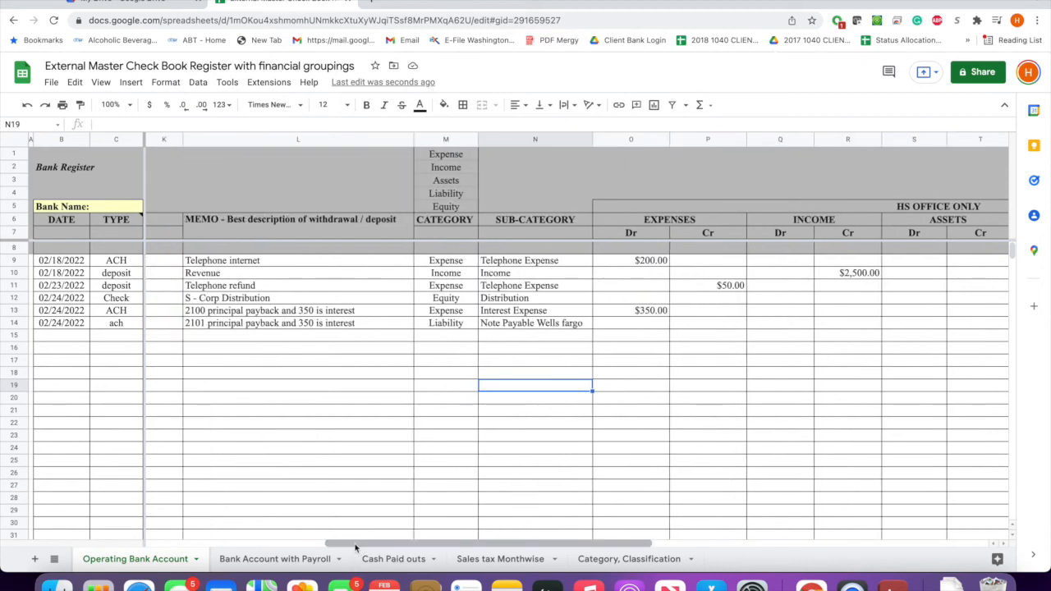
left_click(508, 335)
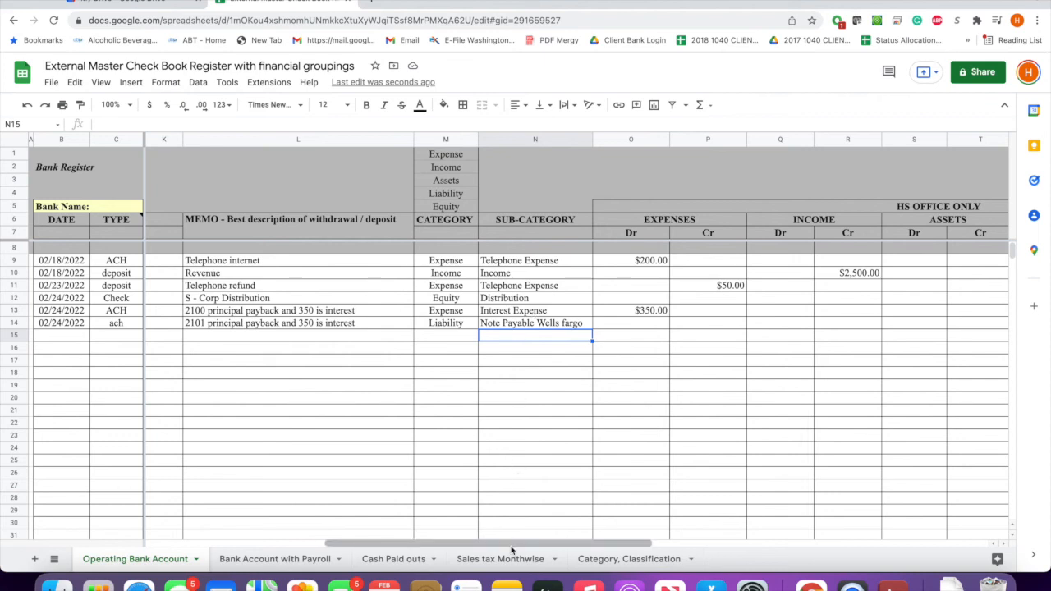
left_click_drag(512, 548, 490, 549)
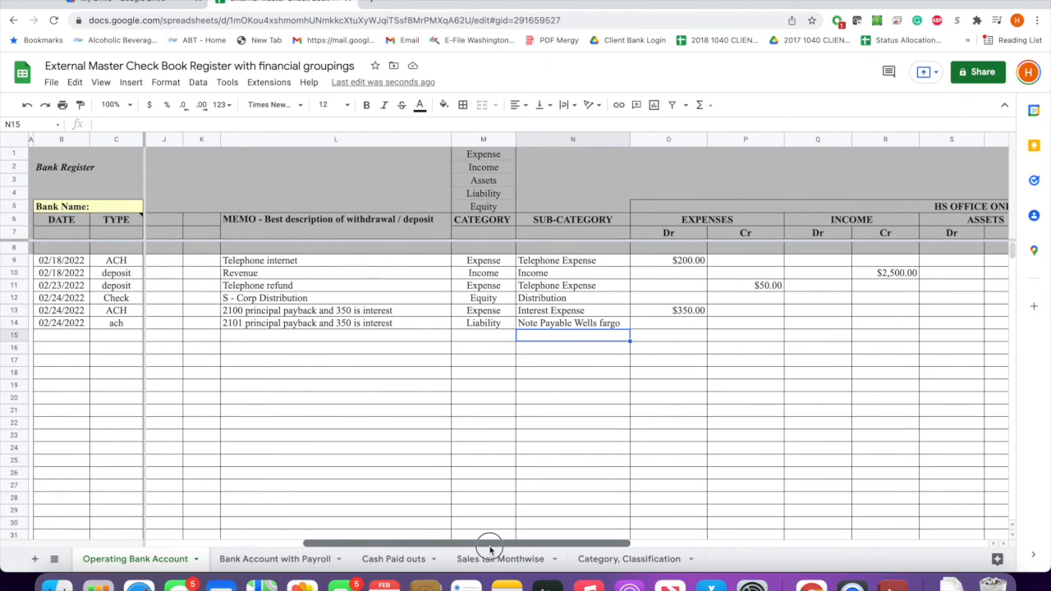
left_click_drag(490, 549, 294, 547)
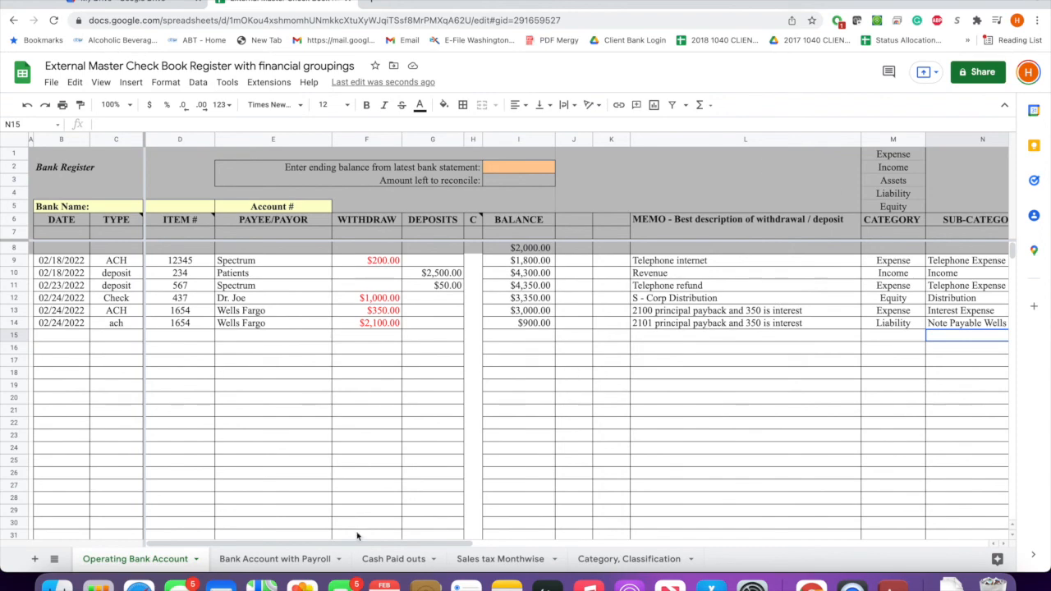
left_click_drag(354, 546, 680, 541)
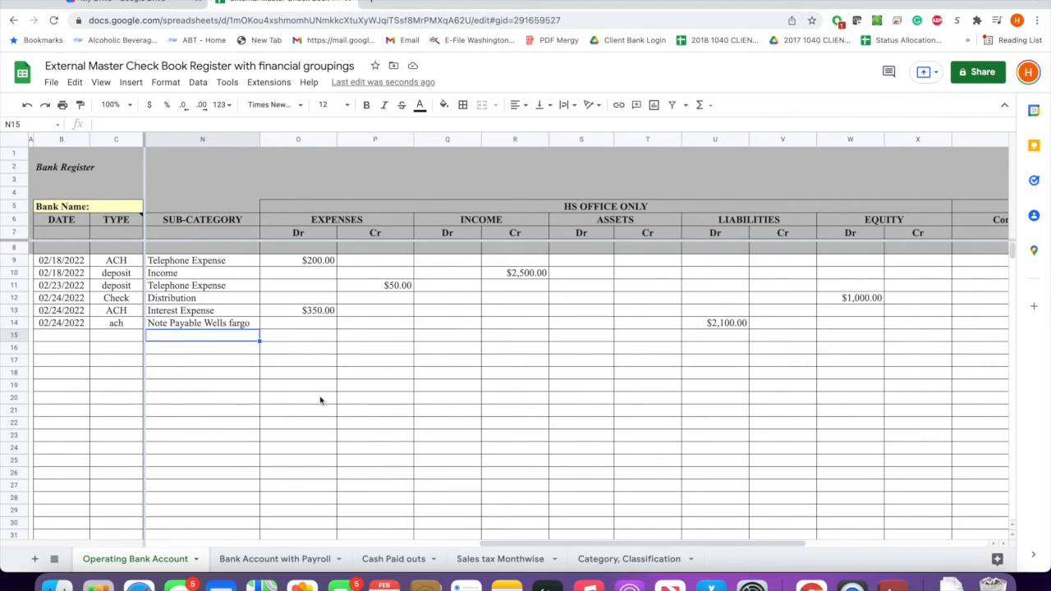
Step: Start a row 15 transaction dated 02/24/2022 with type "check" and item number 438
left_click_drag(516, 545, 221, 544)
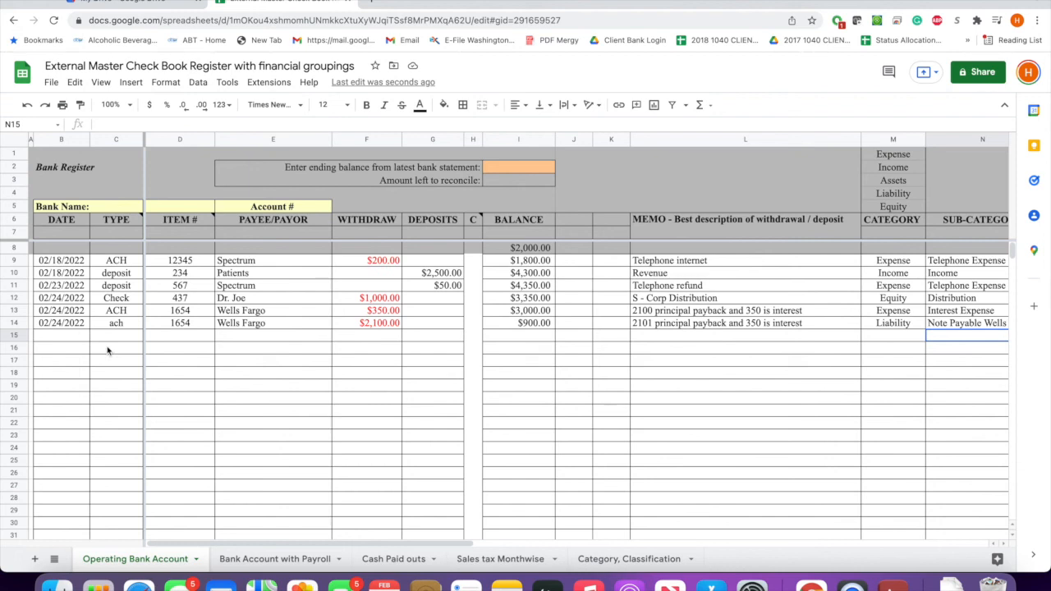
left_click(72, 337)
type("02/24/2022")
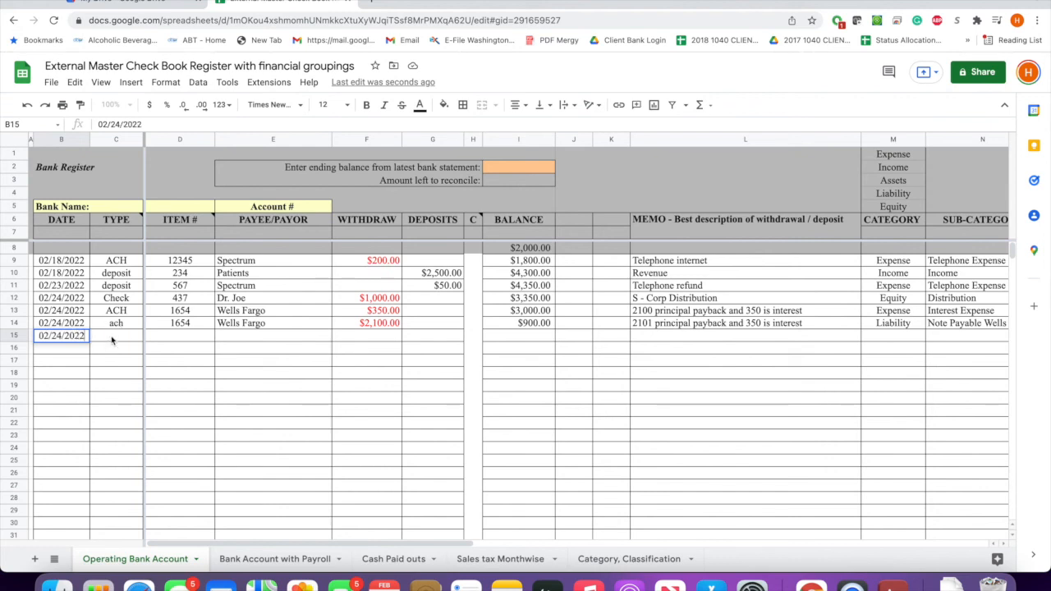
left_click(111, 339)
type("check")
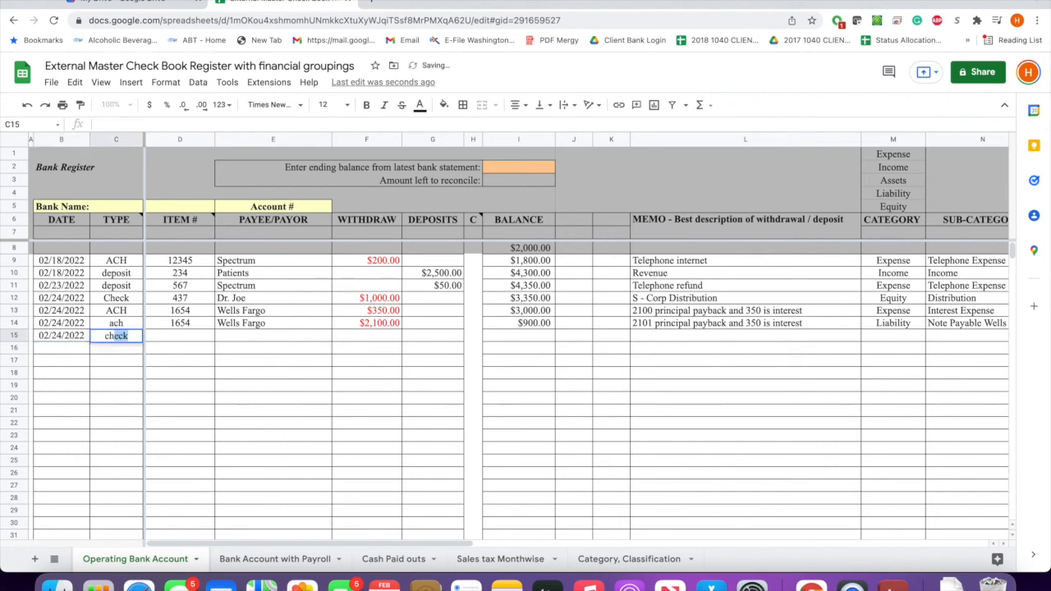
left_click(175, 337)
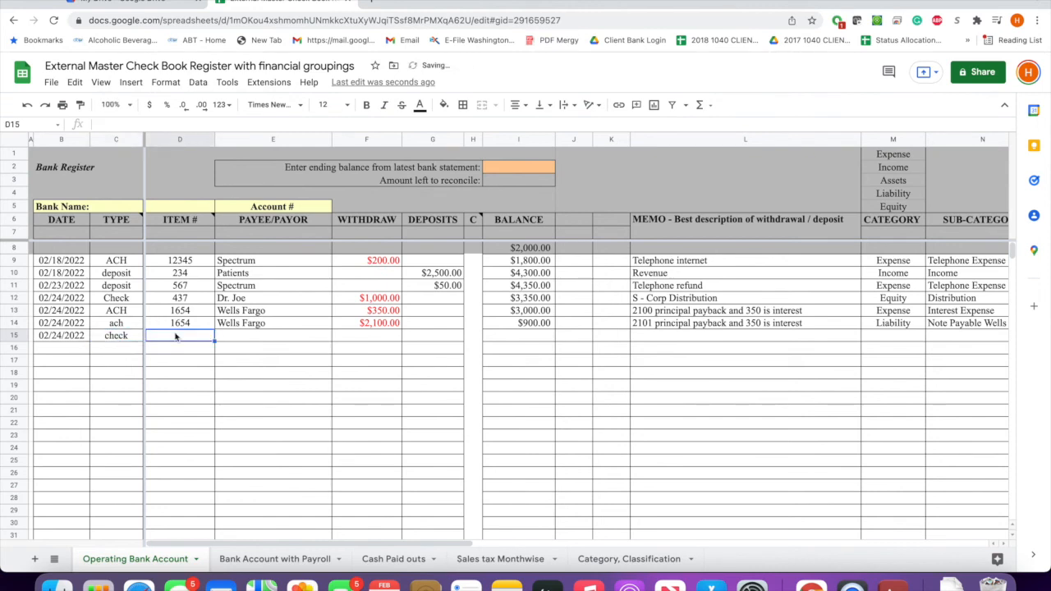
type("438")
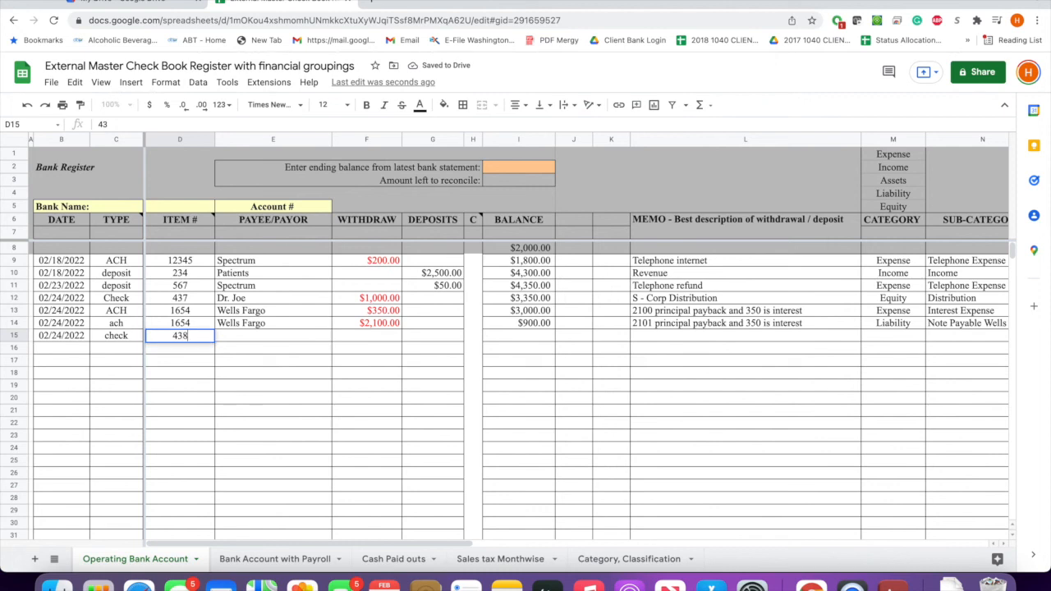
Step: Enter the patient's name as the row 15 payee and a withdrawal of 100
left_click(248, 340)
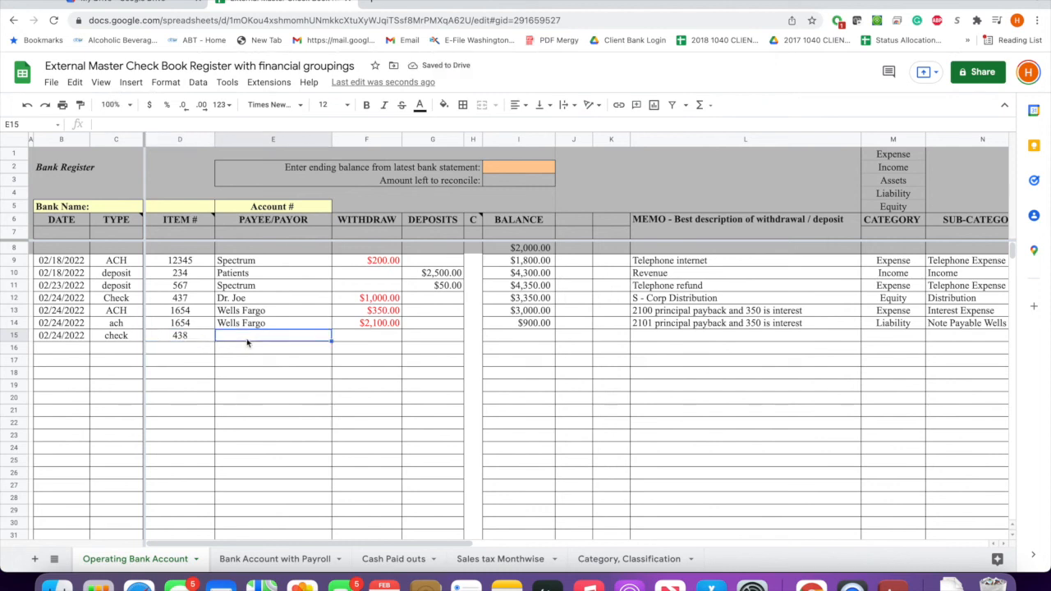
type("M")
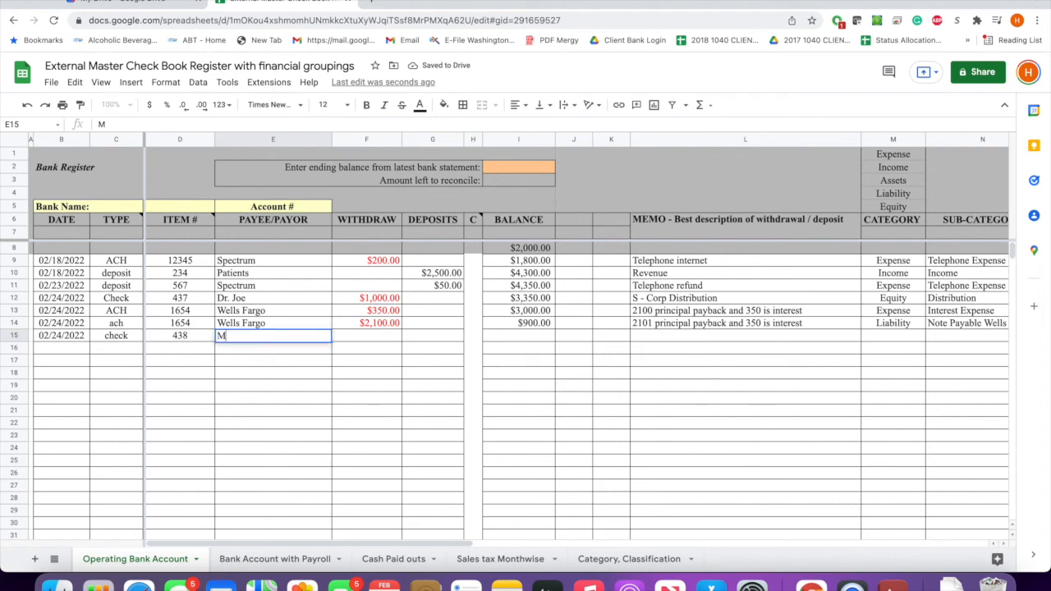
type("rs. Smith")
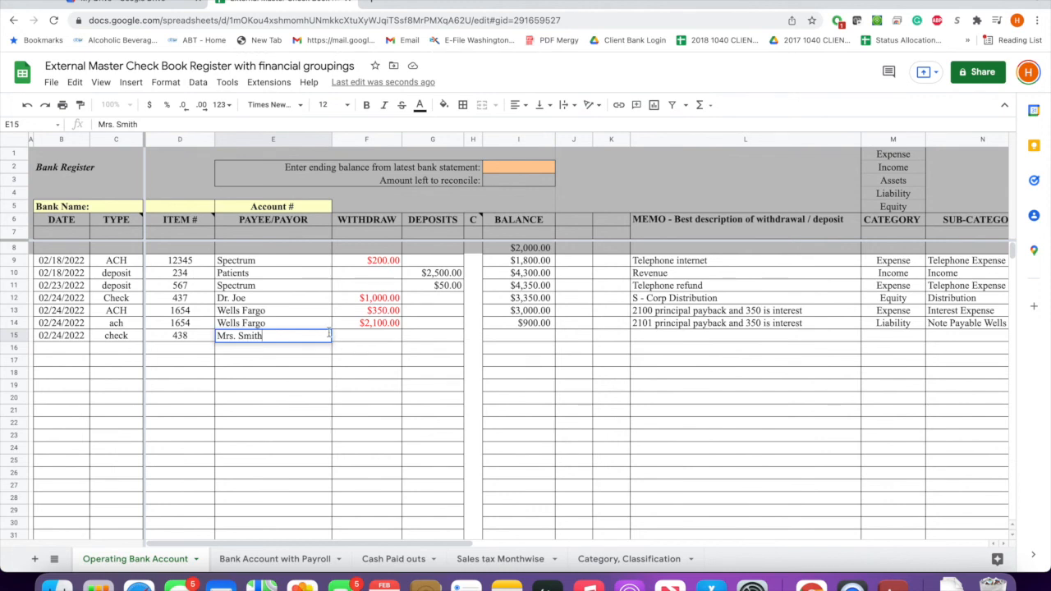
left_click(382, 338)
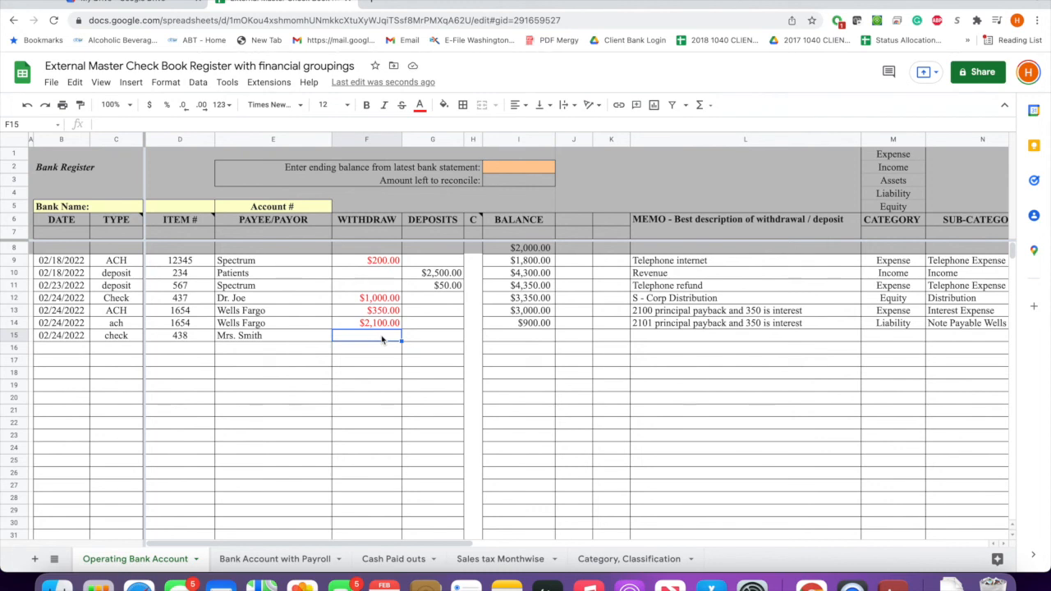
type("100")
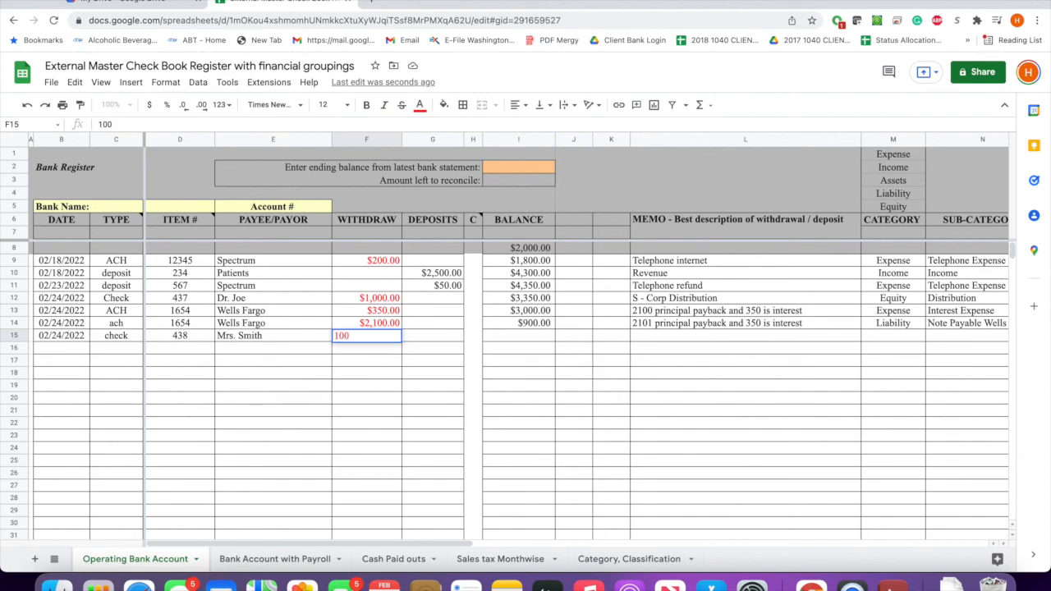
key("Return")
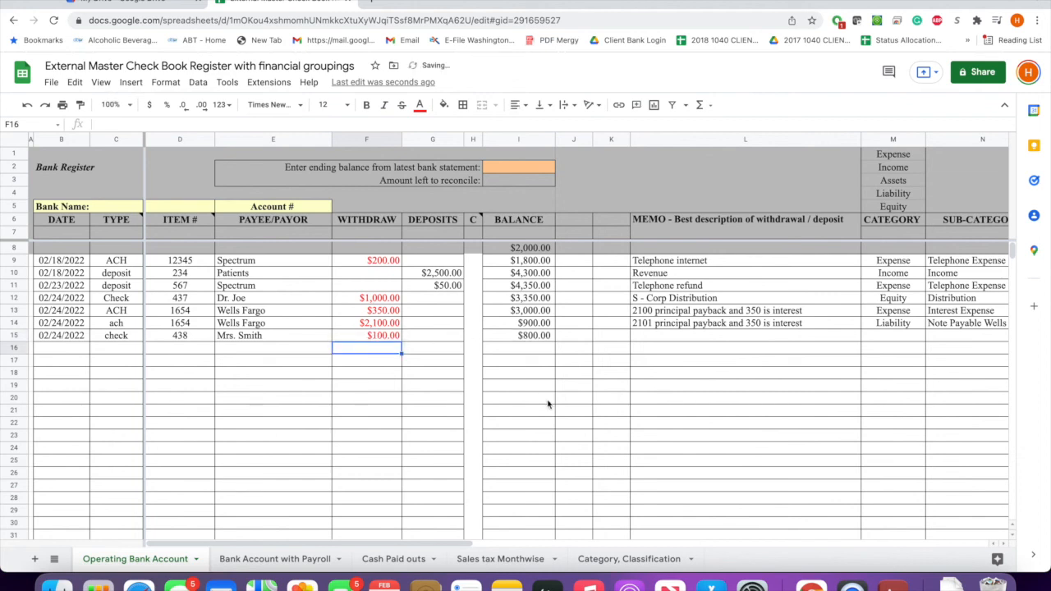
Step: Enter "patient refund" as the memo of the row 15 check transaction
left_click(672, 340)
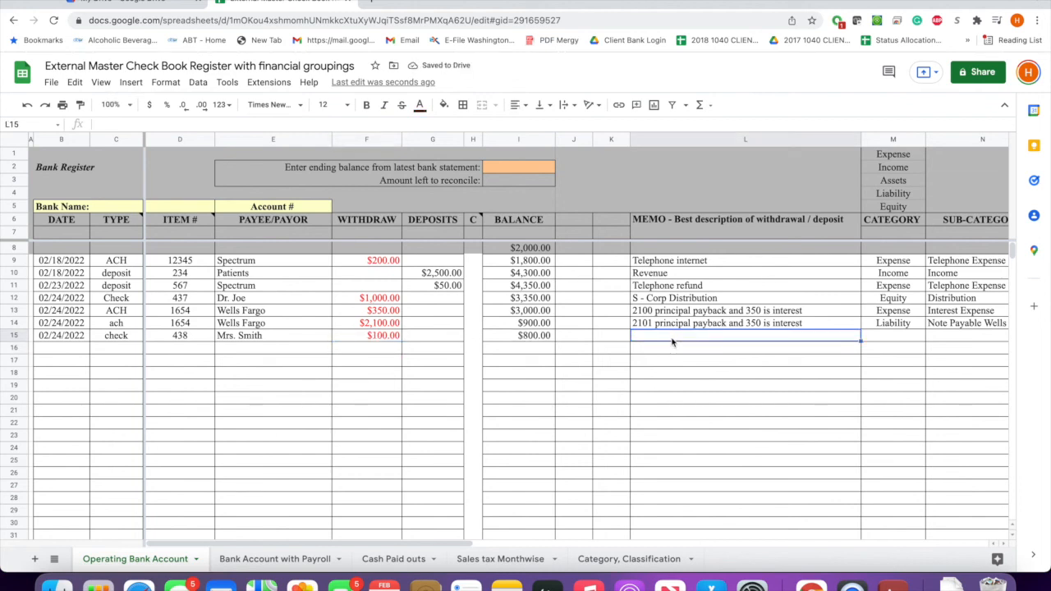
type("patient")
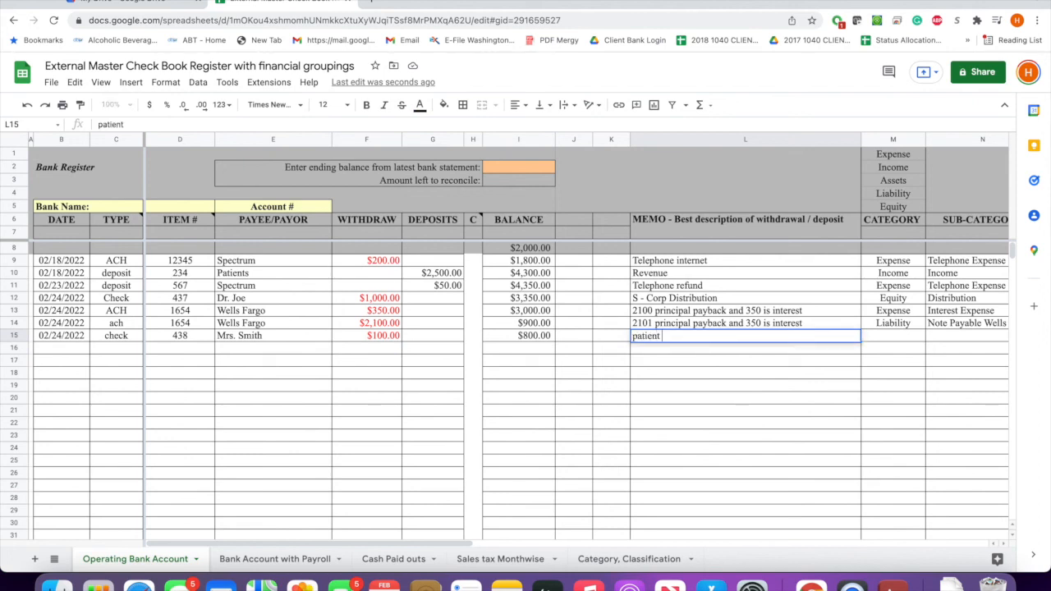
type(" refund")
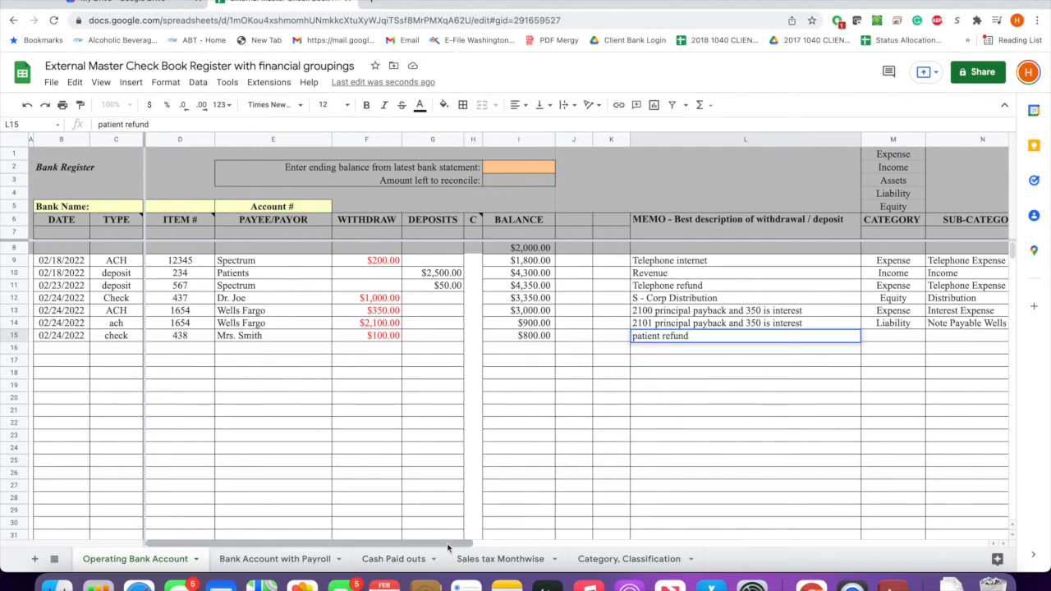
Step: Set the category of the row 15 patient refund to "Income"
scroll(533, 530, "right", 3)
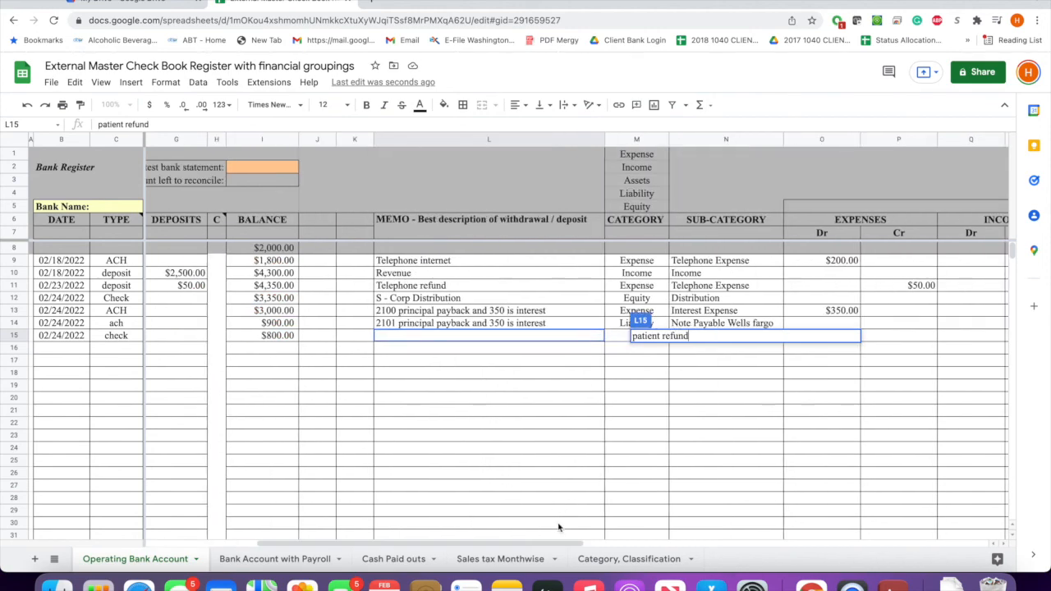
left_click(611, 338)
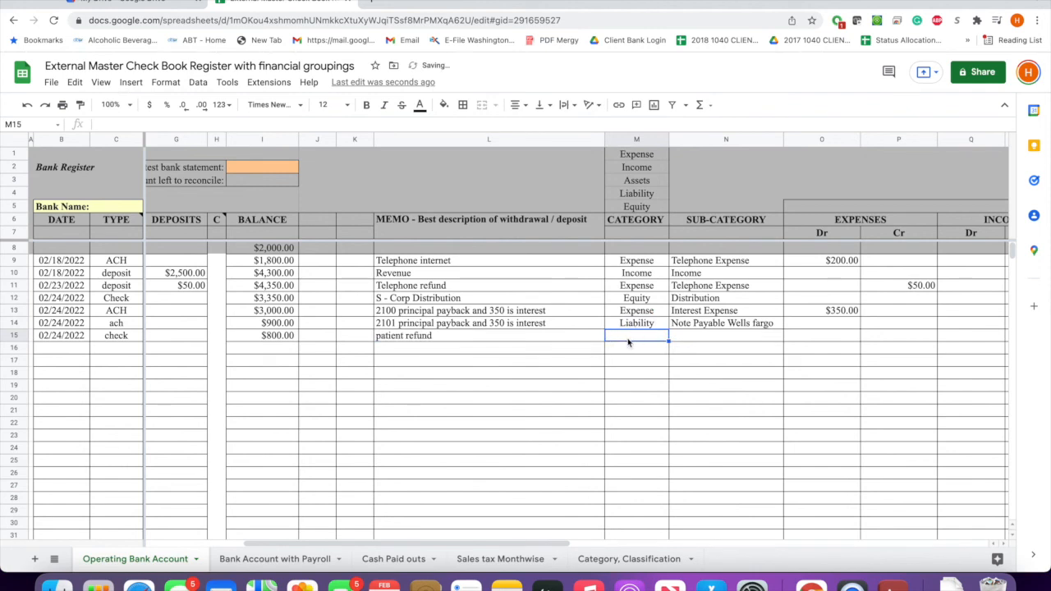
type("in")
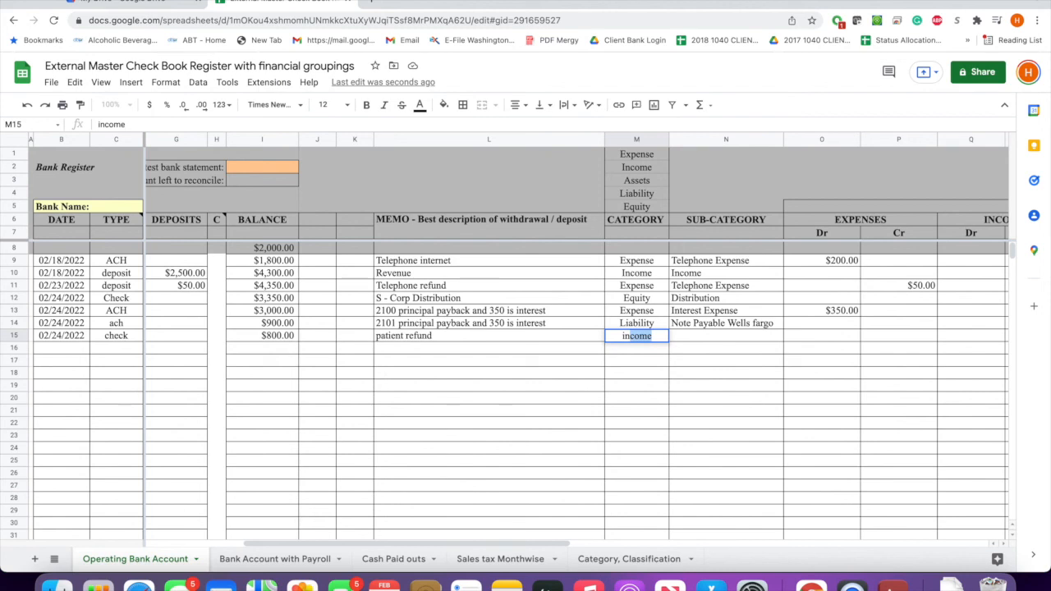
key("BackSpace")
key("BackSpace")
type("Income")
Step: Enter "Patient Refund" as the sub-category of the row 15 transaction after reviewing its withdrawal and income debit
left_click(691, 337)
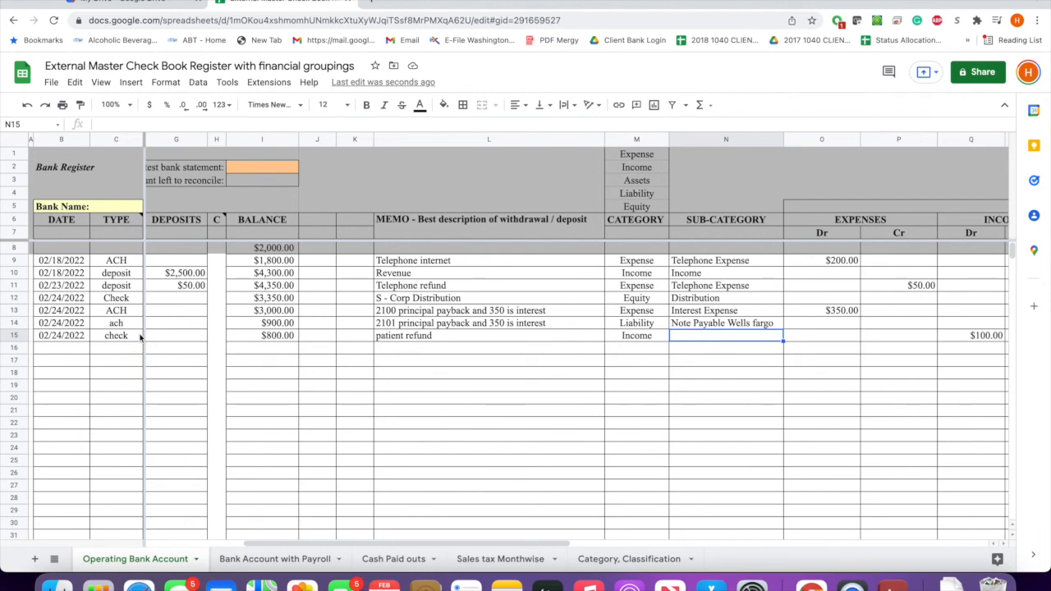
left_click_drag(522, 543, 407, 545)
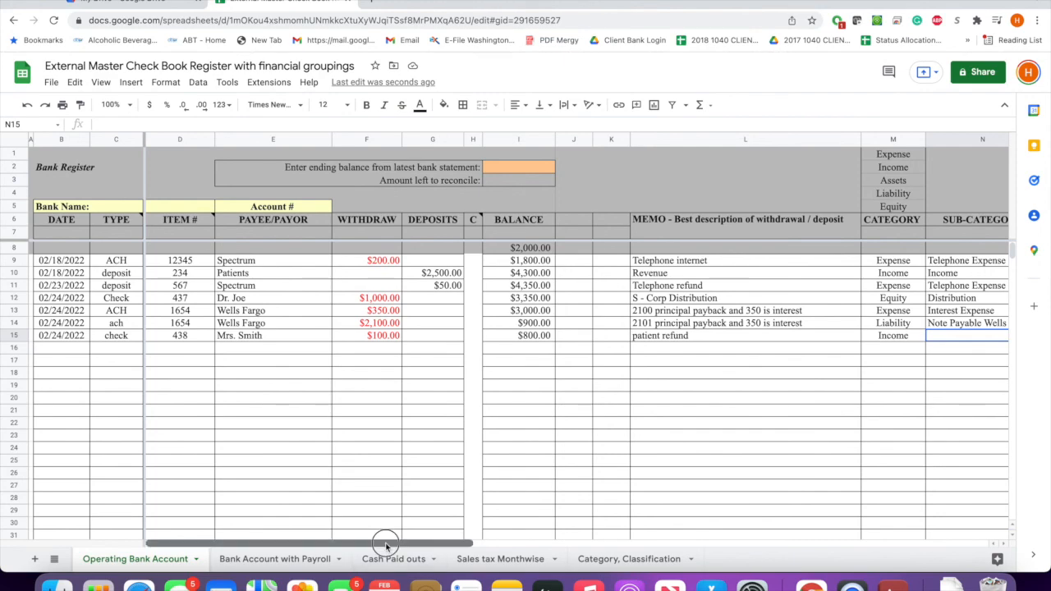
left_click_drag(386, 544, 668, 488)
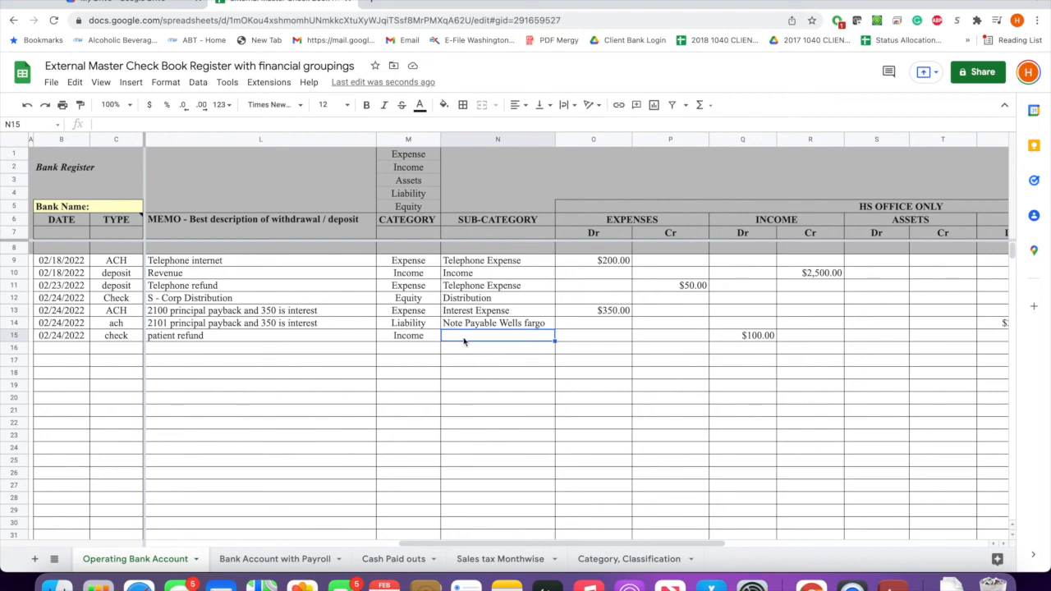
type("Patient Refund")
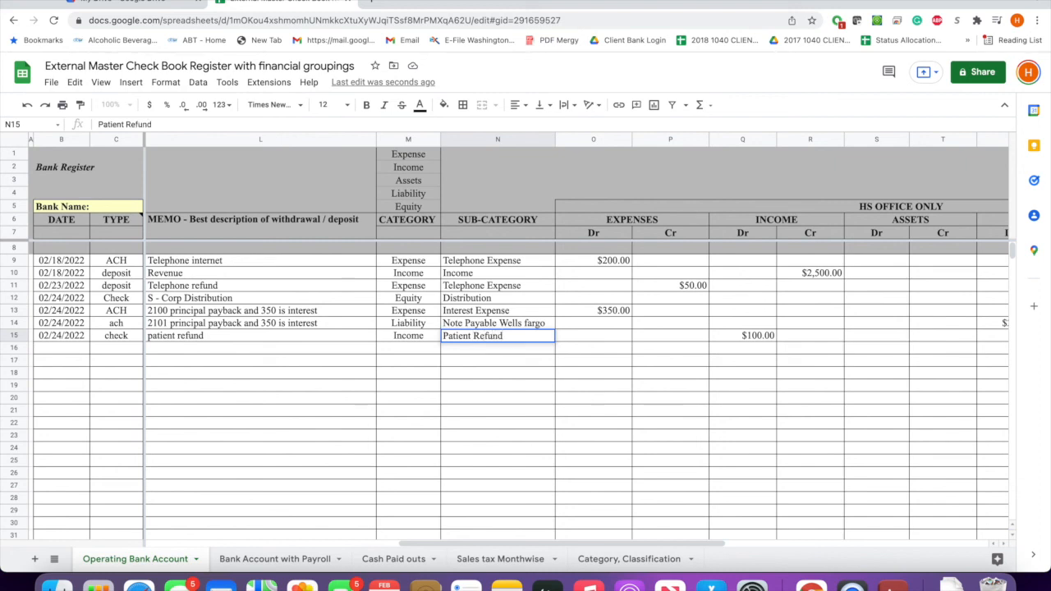
left_click(474, 412)
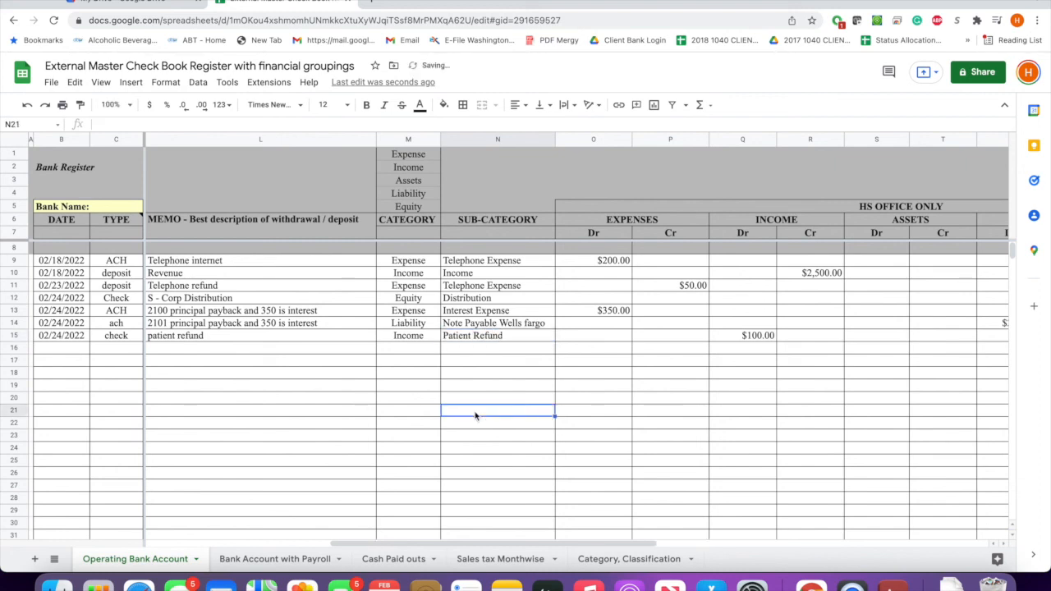
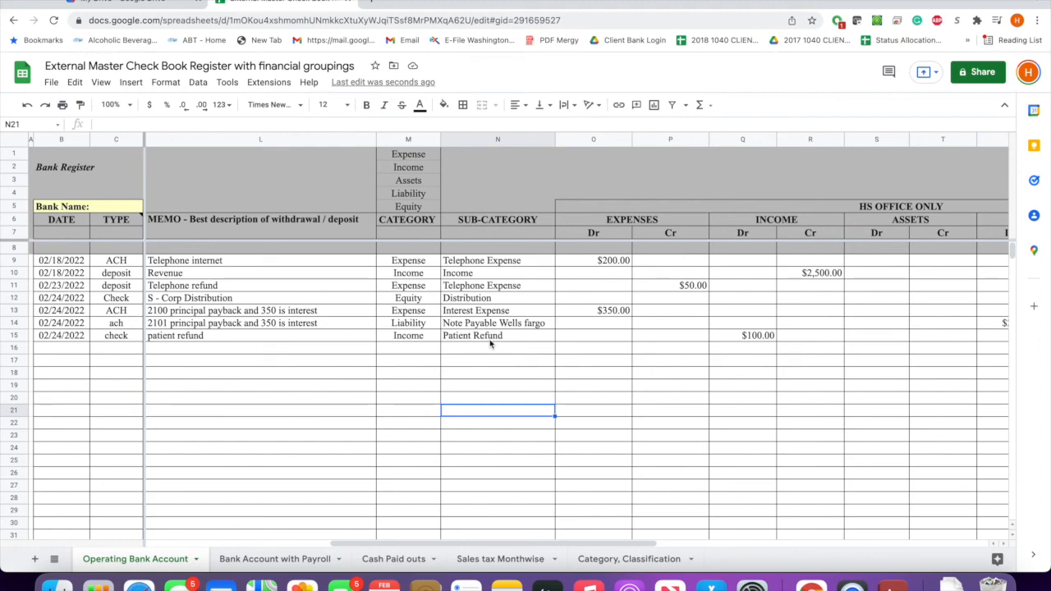
Step: View the Bank Account with Payroll sheet's register layout, and return to the Operating Bank Account sheet
left_click_drag(372, 543, 210, 550)
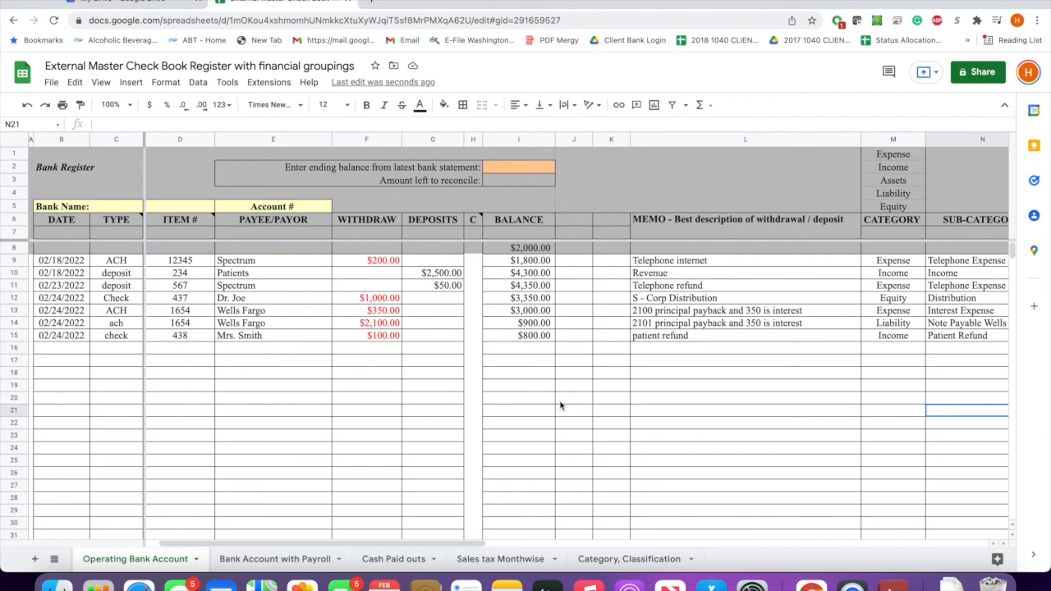
left_click(275, 561)
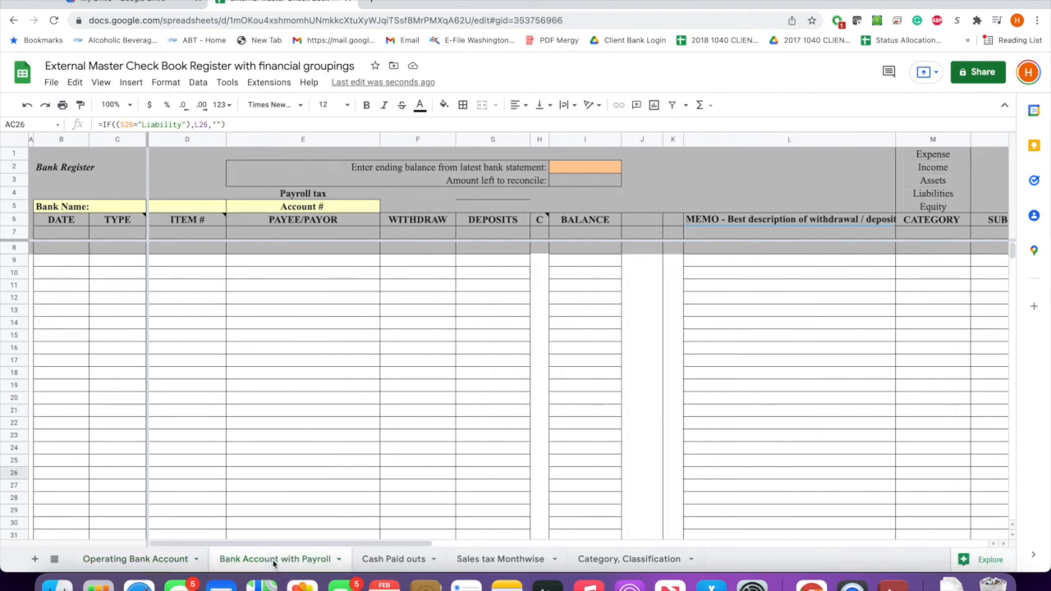
left_click(147, 559)
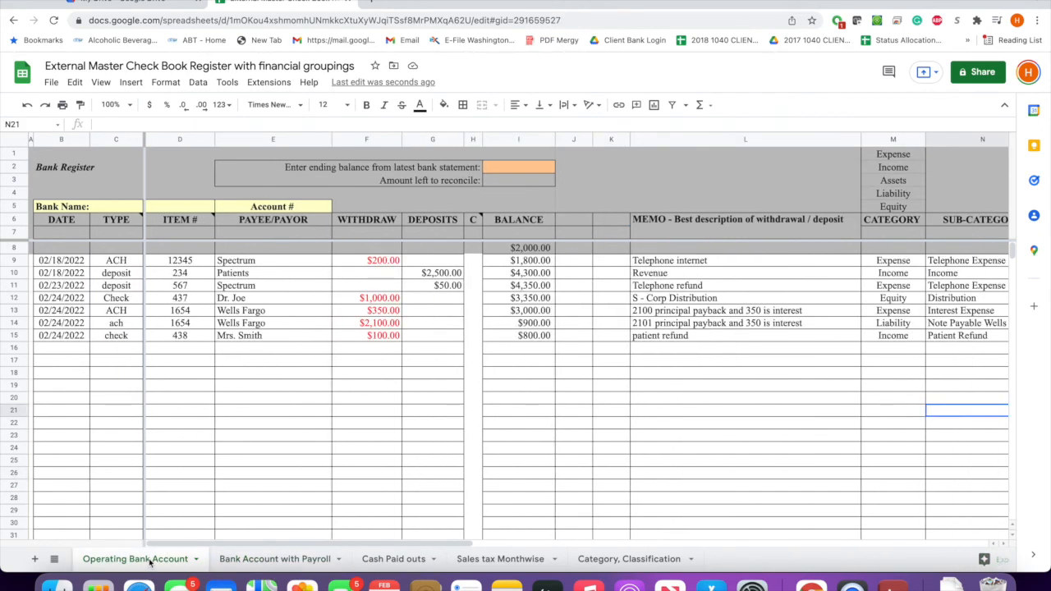